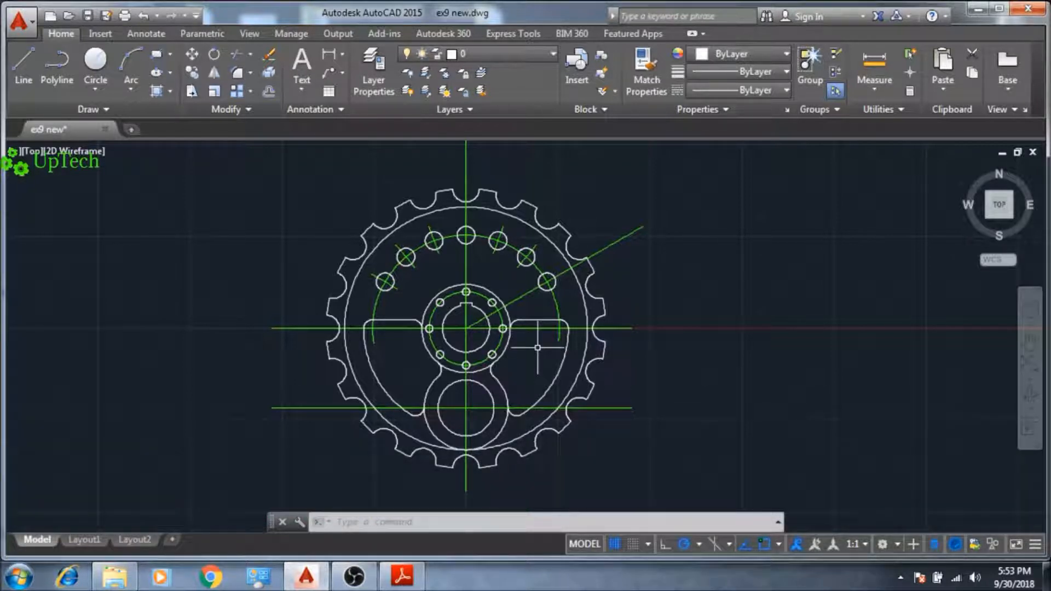
mouse_move(470, 342)
middle_mouse_down()
mouse_move(573, 335)
mouse_move(418, 337)
mouse_move(564, 336)
mouse_move(446, 336)
mouse_move(458, 336)
middle_mouse_up()
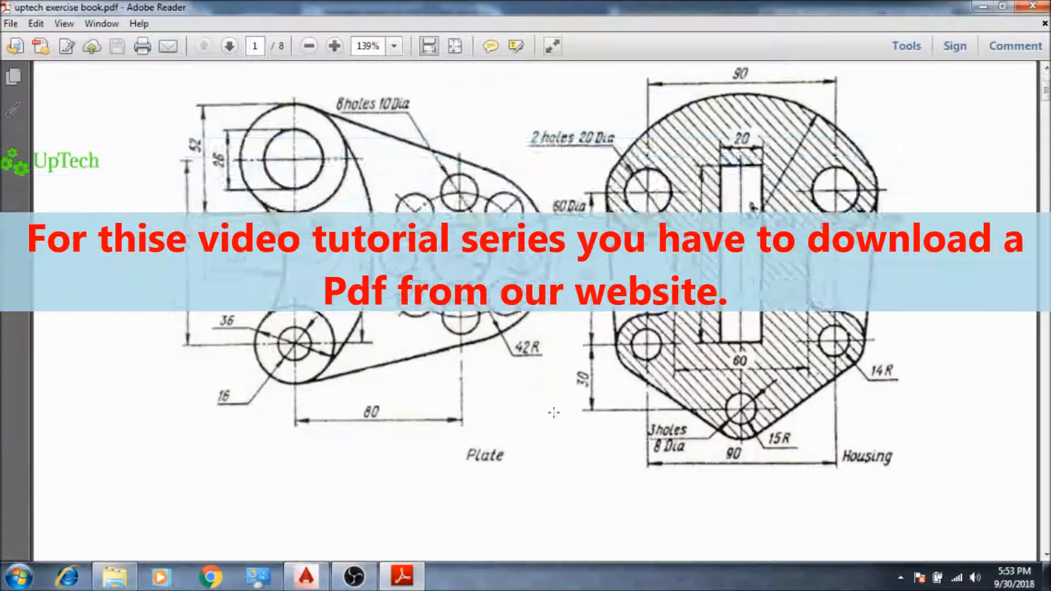
scroll(553, 415, "down", 15)
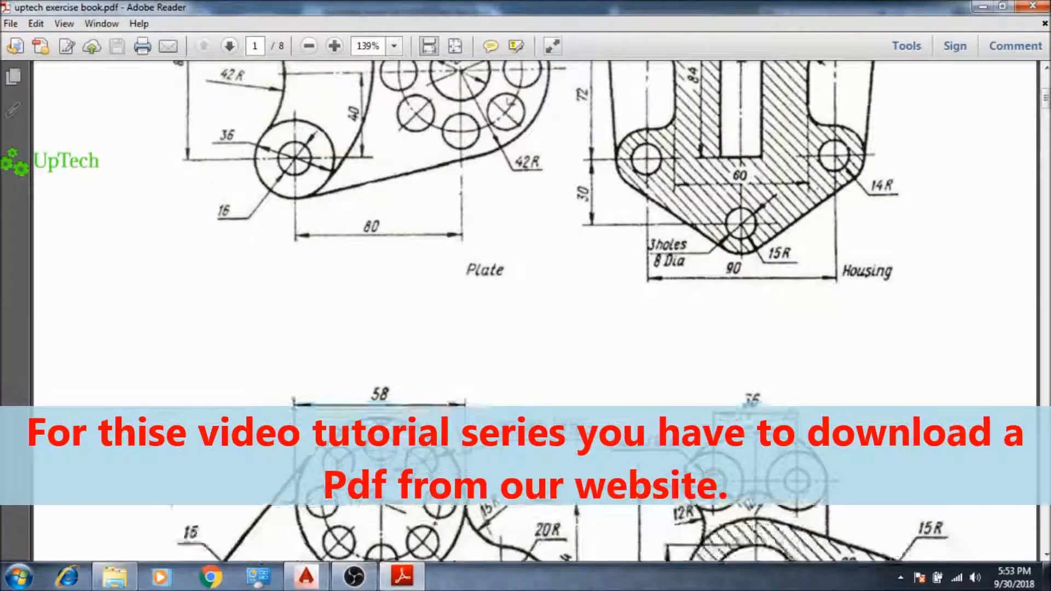
scroll(553, 415, "up", 15)
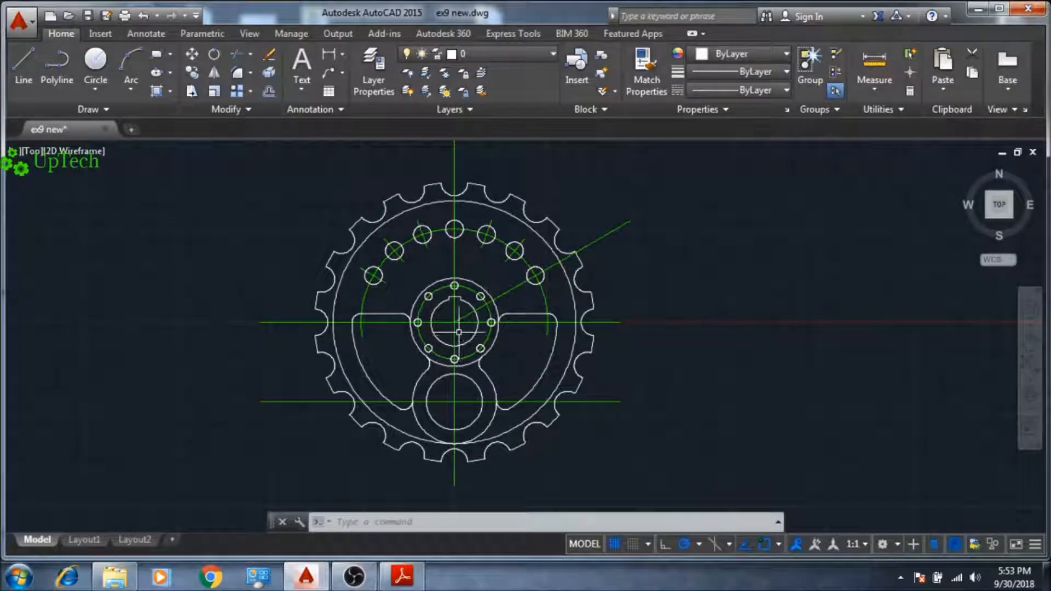
mouse_move(458, 332)
middle_mouse_down()
mouse_move(613, 327)
mouse_move(452, 330)
middle_mouse_up()
scroll(453, 329, "up", 8)
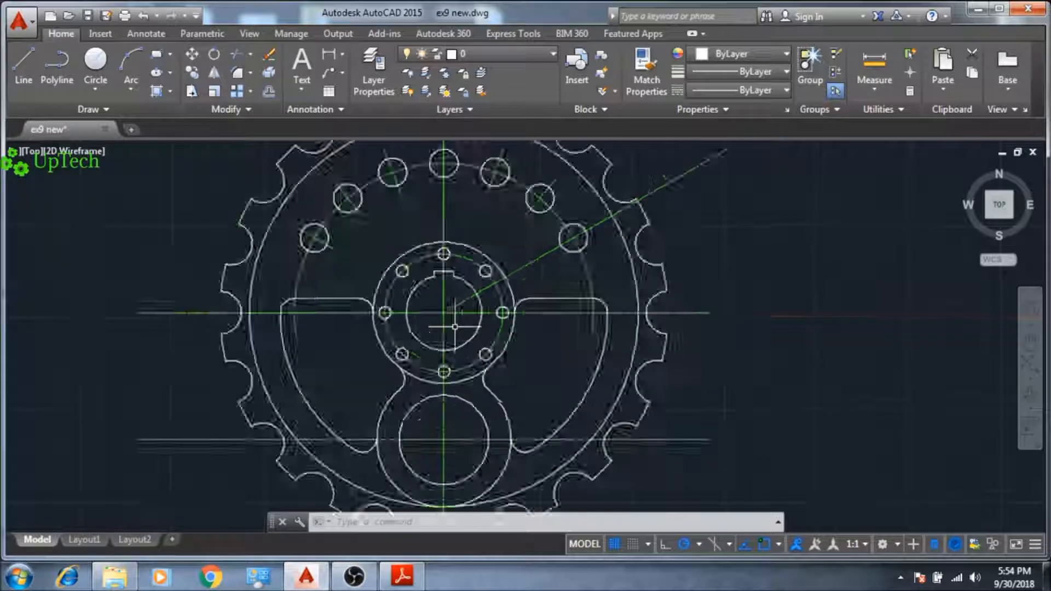
scroll(453, 327, "down", 8)
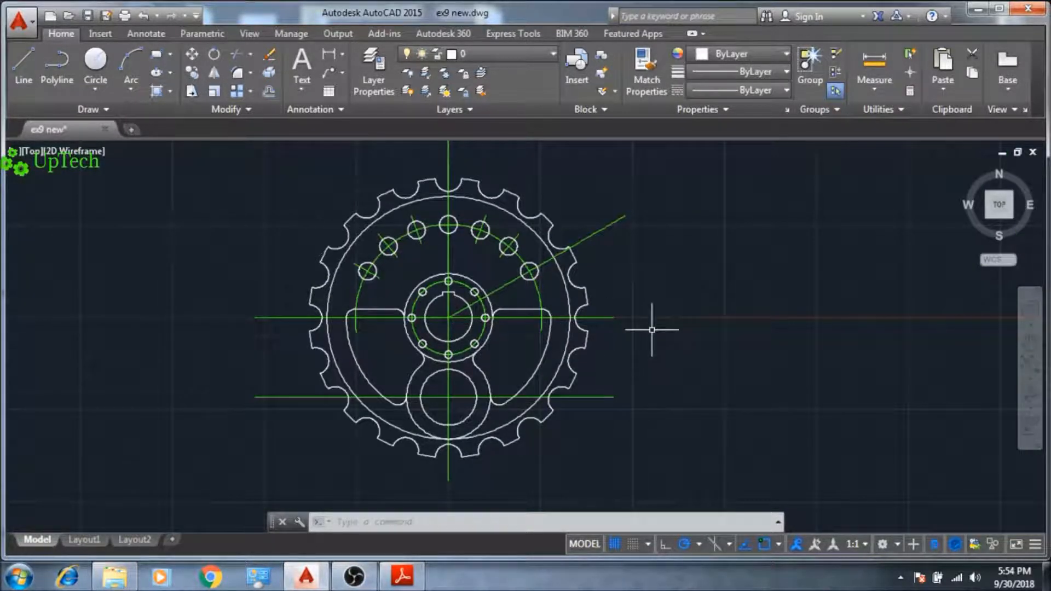
Step: Modify the Standard dimension style, checking its line and arrow settings and setting the vertical text placement to Outside
key("Return")
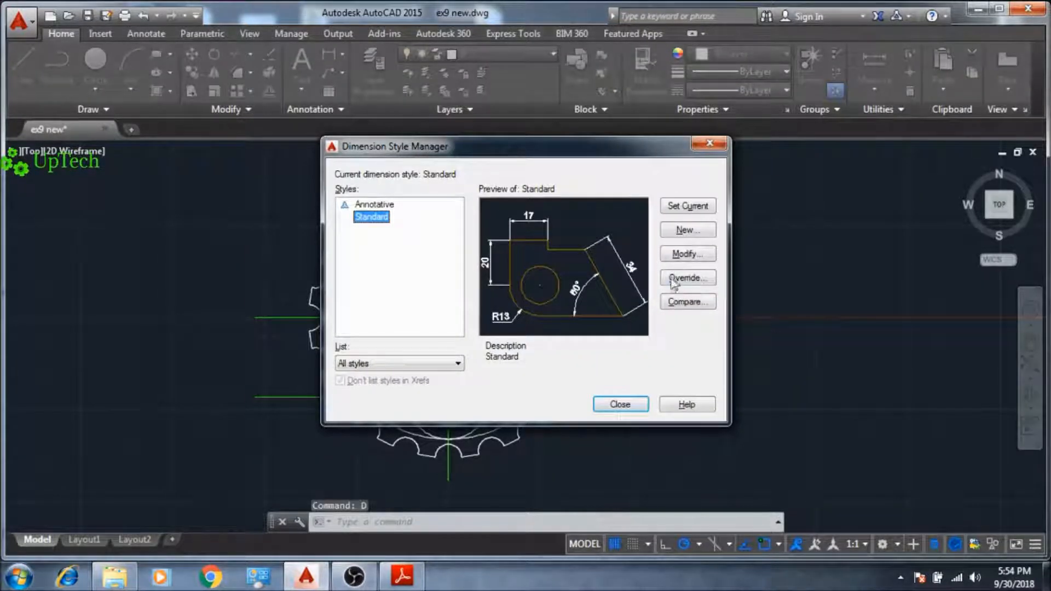
left_click(684, 255)
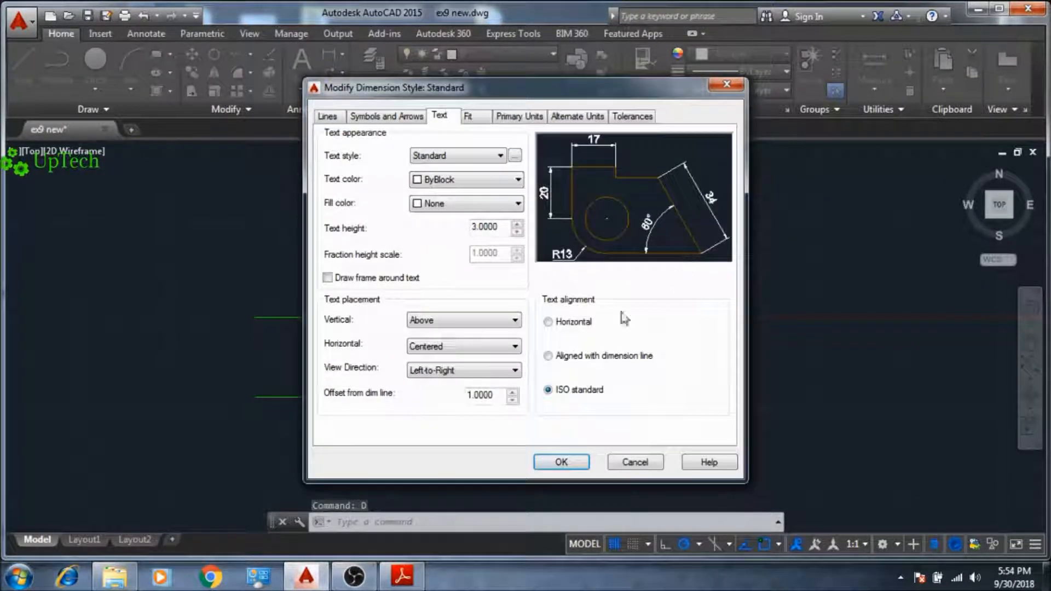
left_click(328, 116)
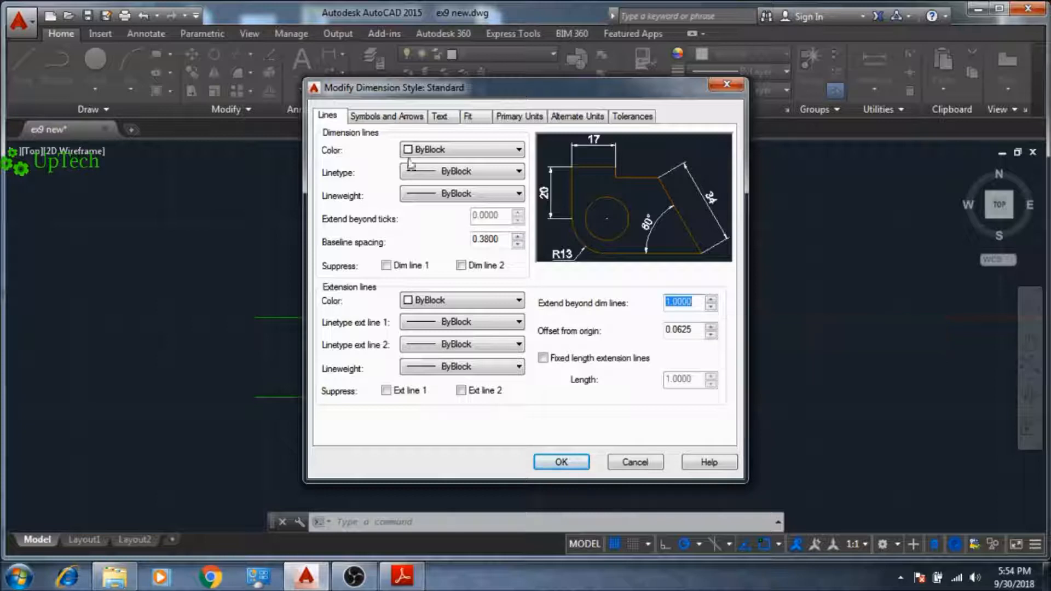
left_click(393, 117)
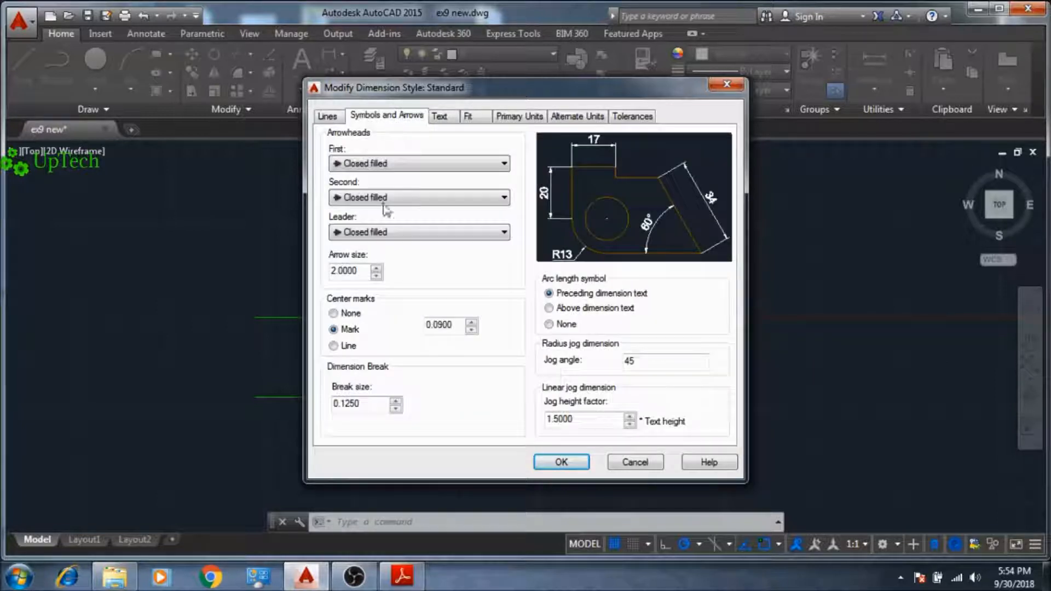
double_click(364, 274)
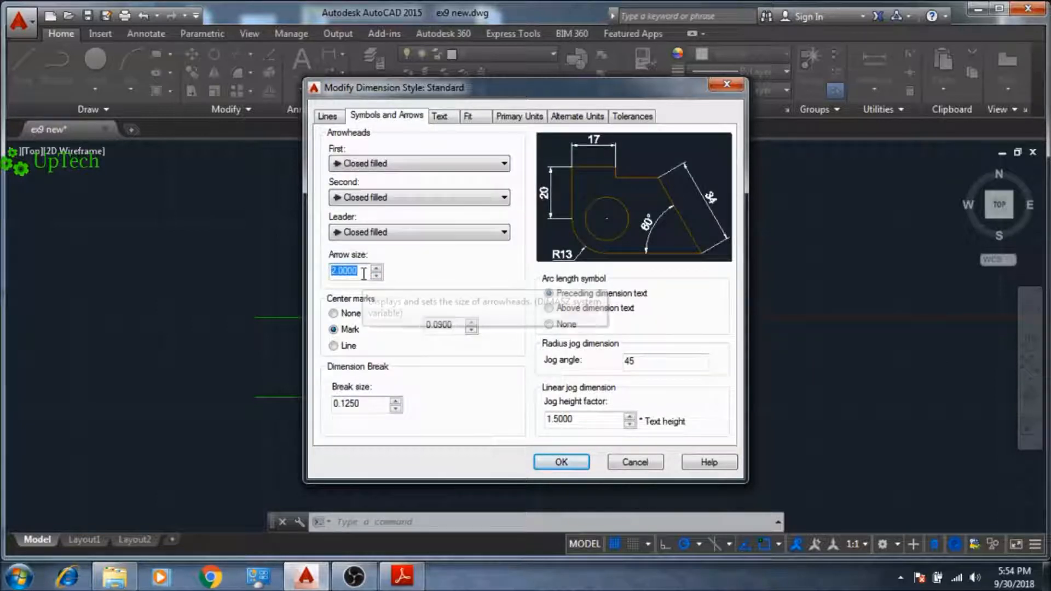
left_click(364, 274)
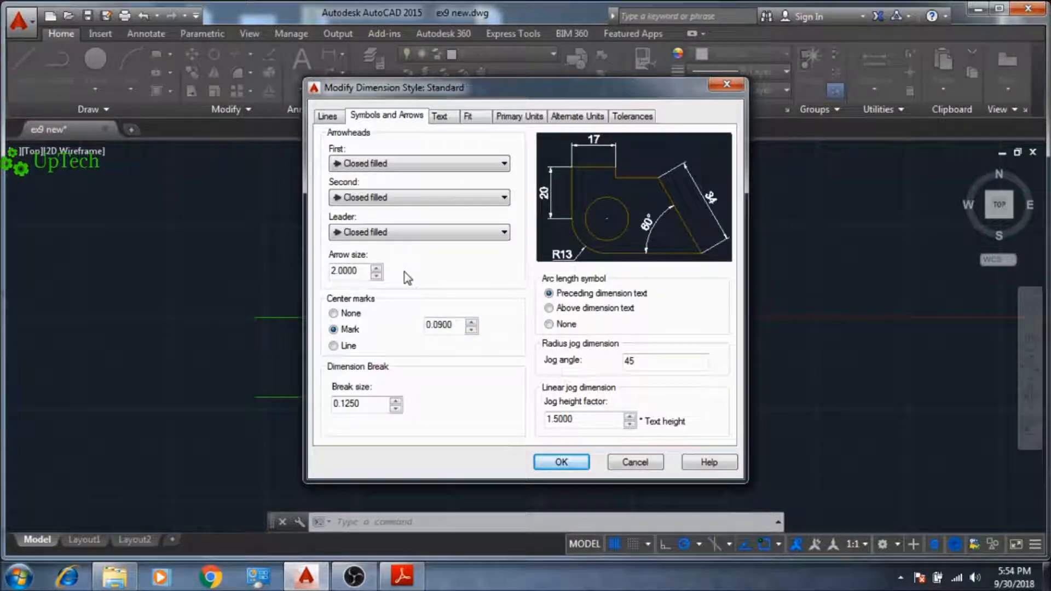
left_click(452, 118)
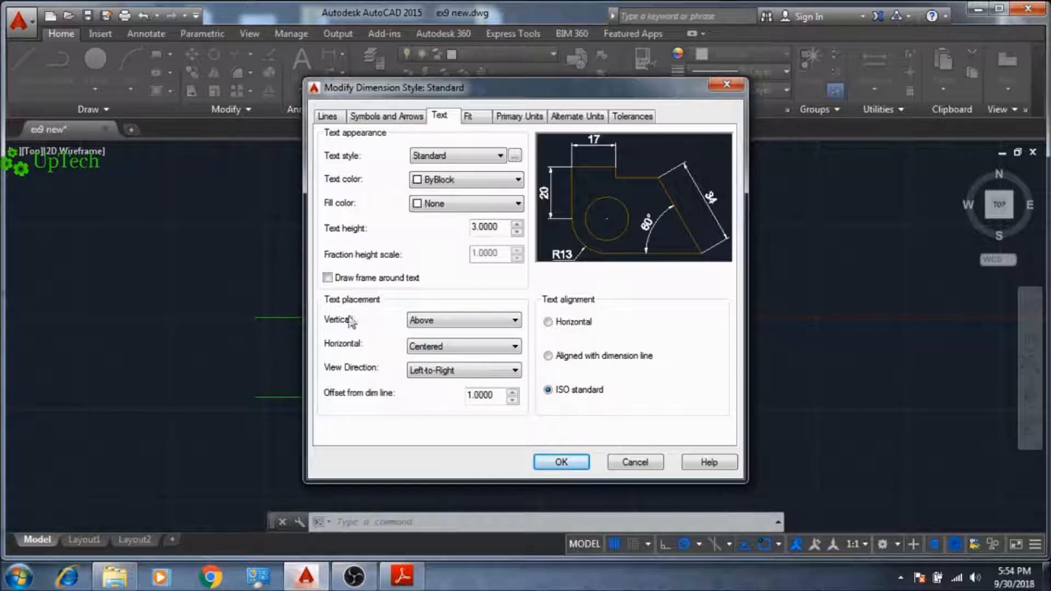
left_click(445, 322)
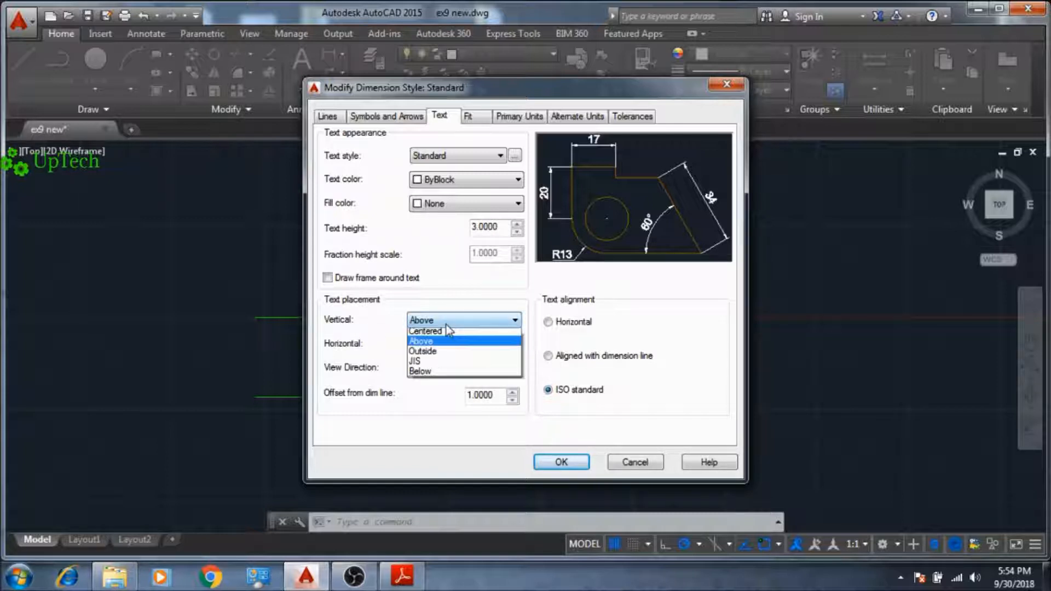
left_click(444, 354)
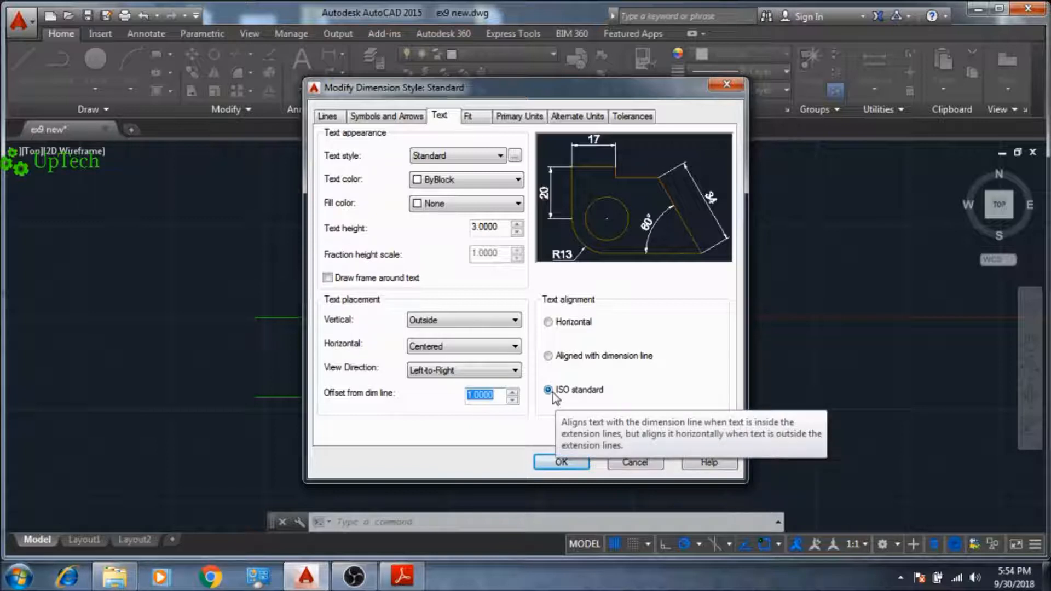
Step: Use precision 0 for linear dimensions in the Standard style's primary units, and save the style changes
left_click(513, 119)
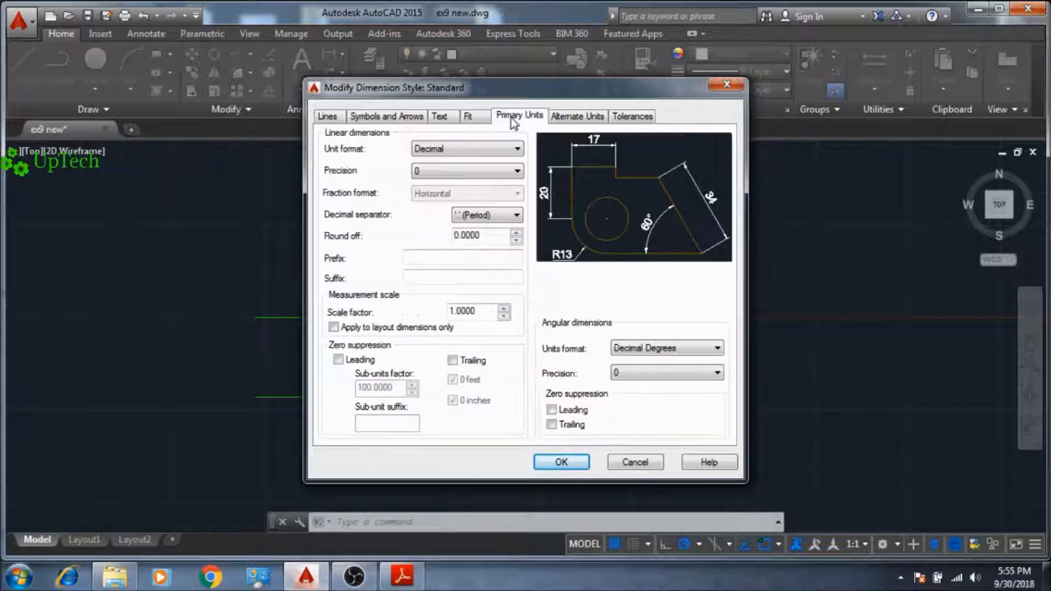
left_click(441, 172)
left_click(441, 172)
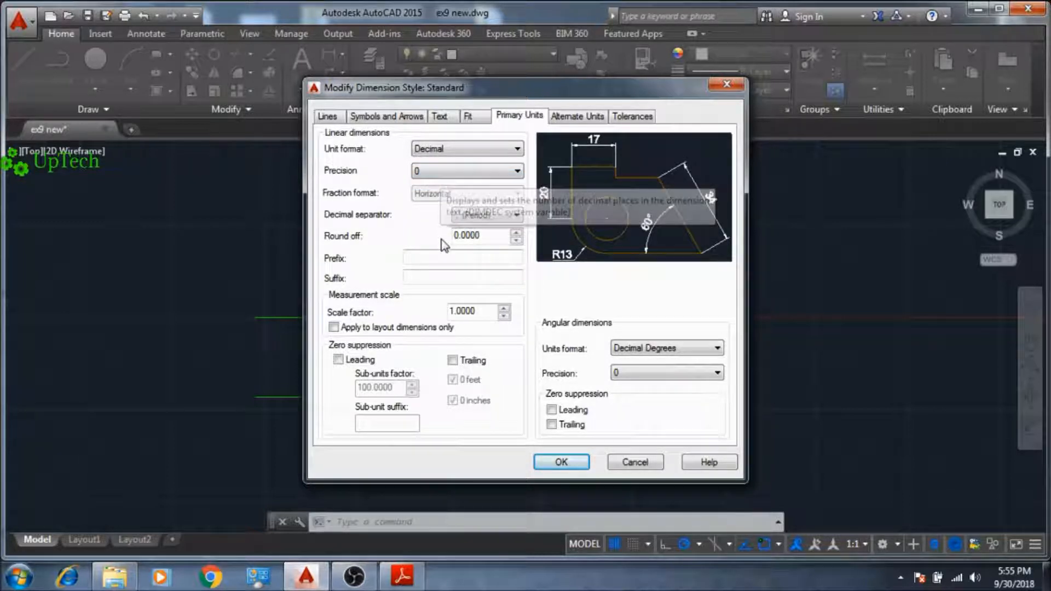
left_click(570, 463)
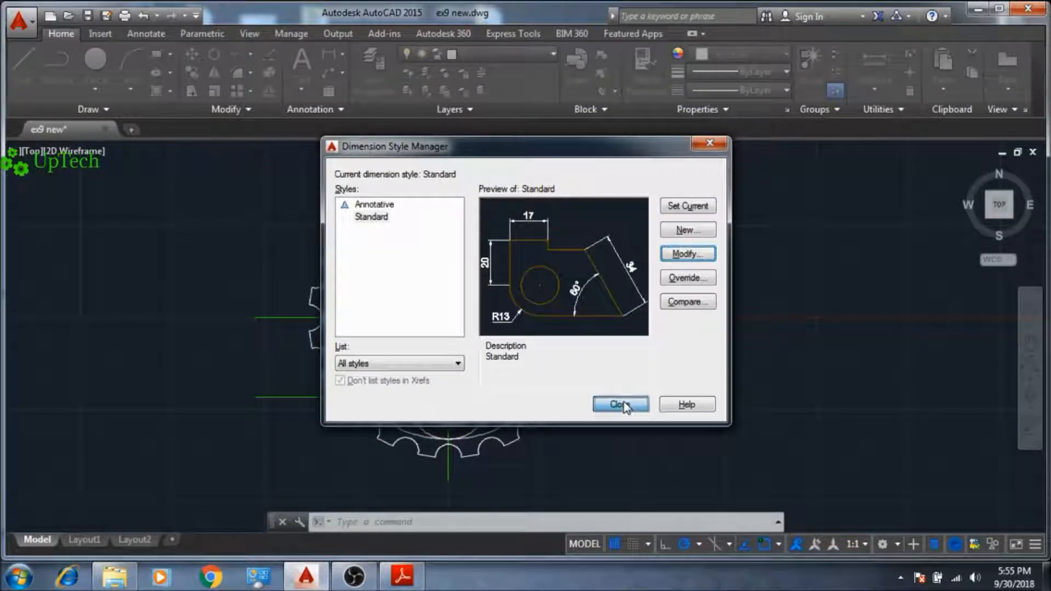
left_click(622, 405)
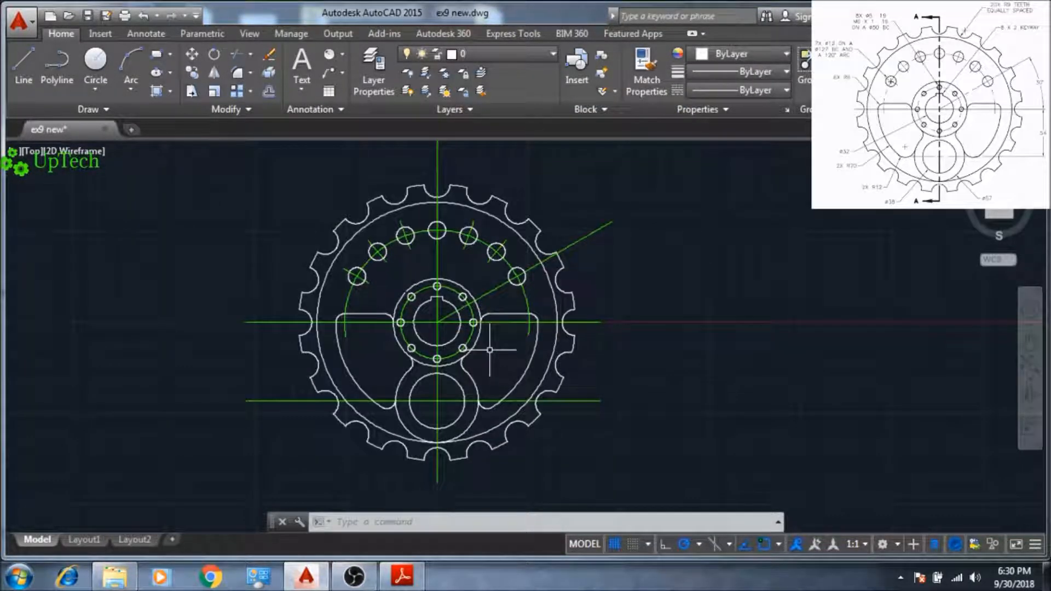
Step: Add a radius dimension to the tip arc of a gear tooth at the upper right, placing its text outside the gear
left_click(343, 61)
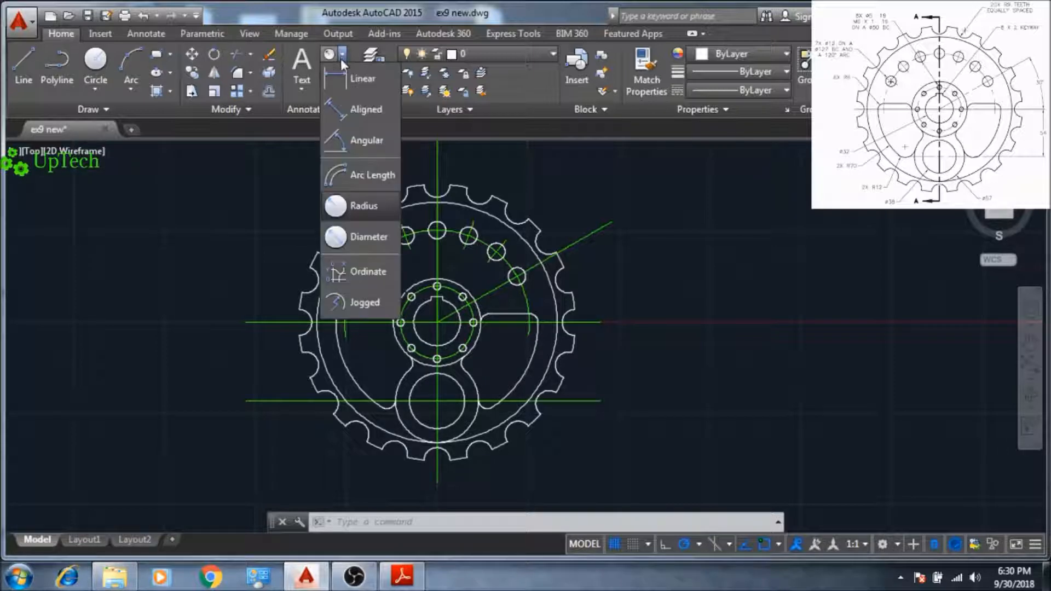
left_click(351, 206)
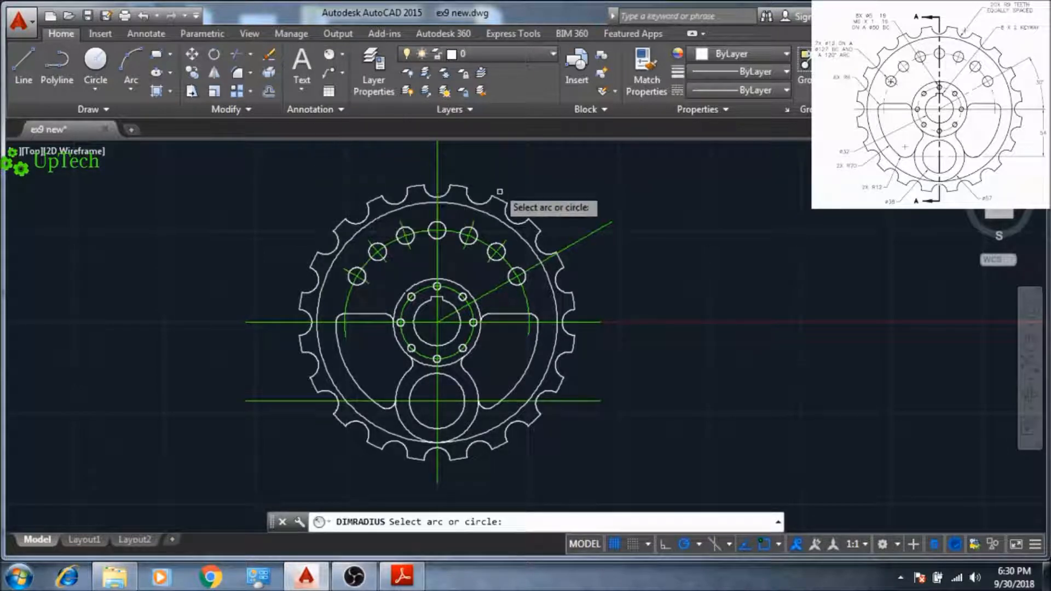
scroll(542, 200, "up", 4)
left_click(468, 183)
middle_click_drag(490, 170, 491, 344)
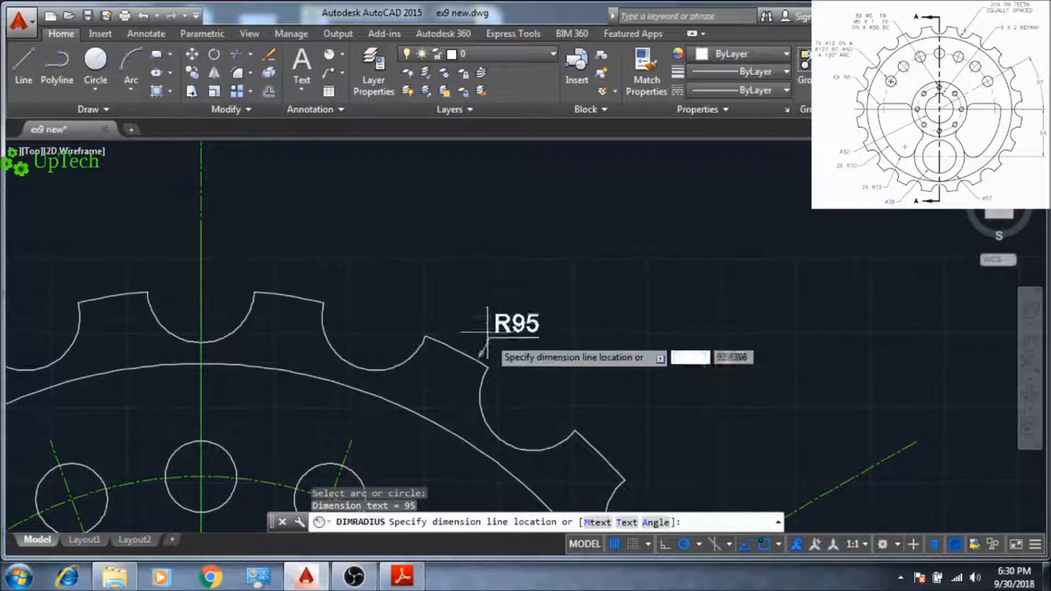
left_click(505, 280)
Step: Add a radius dimension to the outer circle of the central hub, with its text above and to the right of the circle
scroll(506, 334, "down", 2)
middle_click_drag(505, 334, 506, 248)
middle_click_drag(427, 403, 450, 267)
middle_click_drag(444, 340, 453, 284)
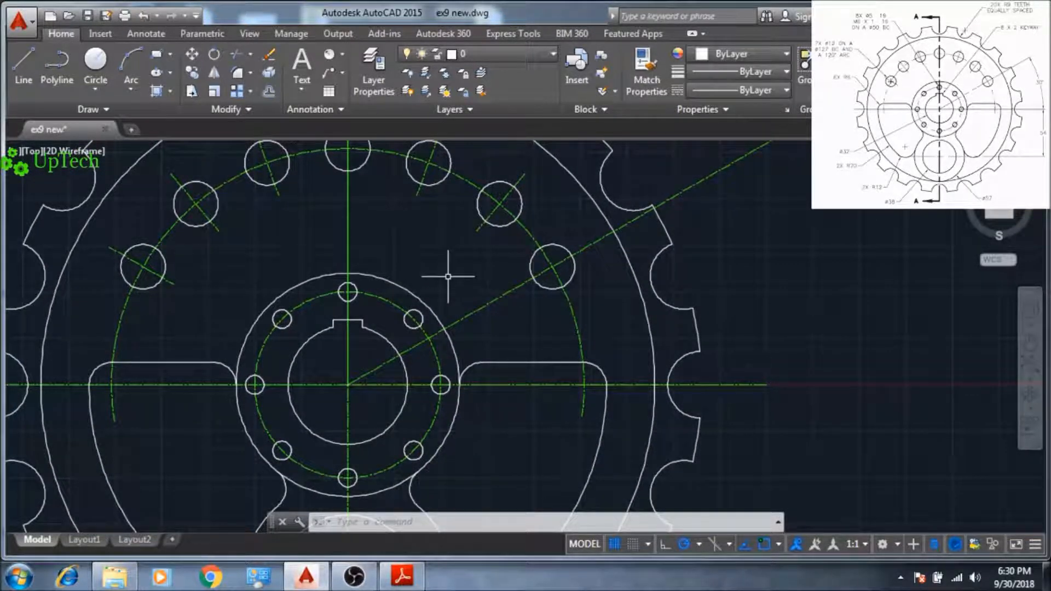
key("Return")
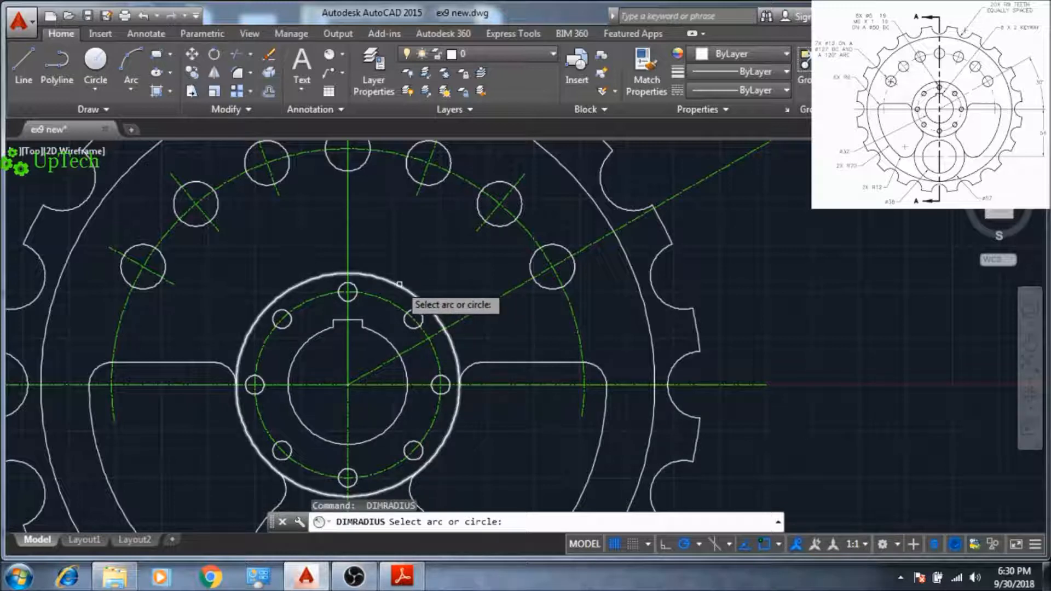
left_click(400, 284)
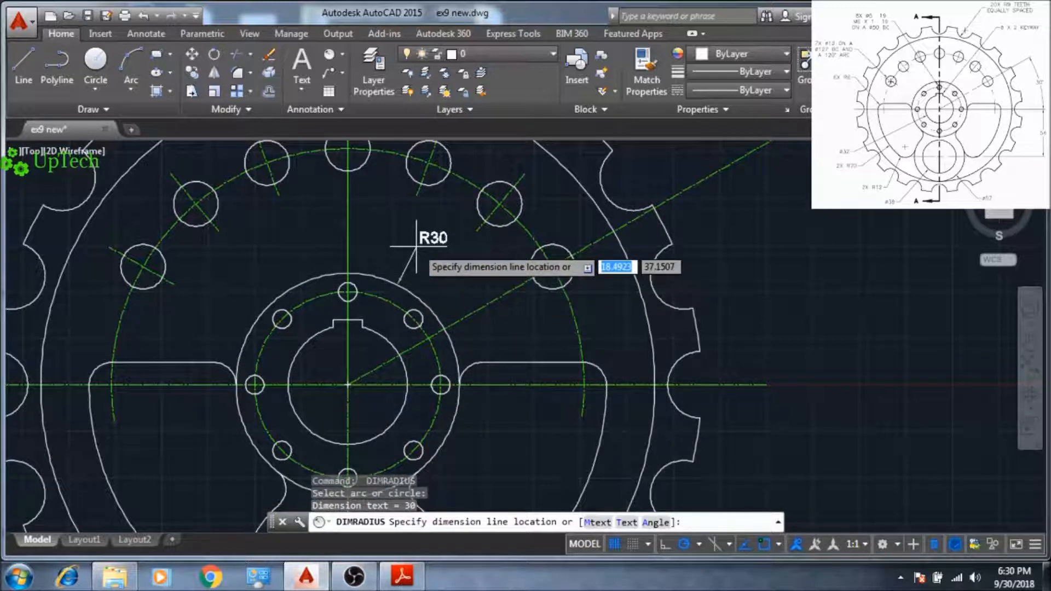
left_click(416, 246)
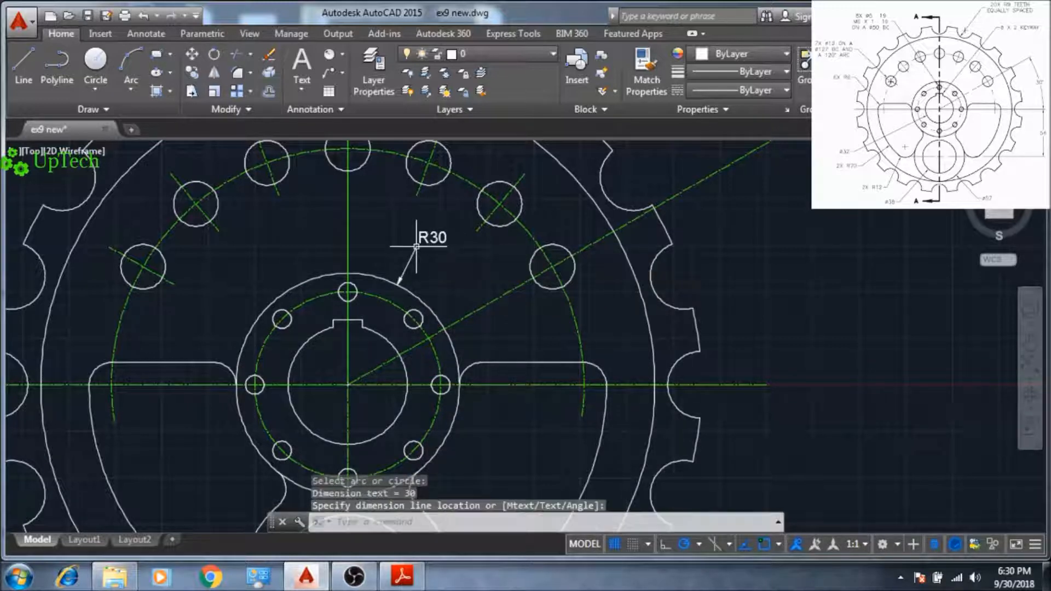
Step: Add a radius dimension to the large curved edge of the left pocket, placing its text outside the gear at the lower left
scroll(485, 392, "down", 4)
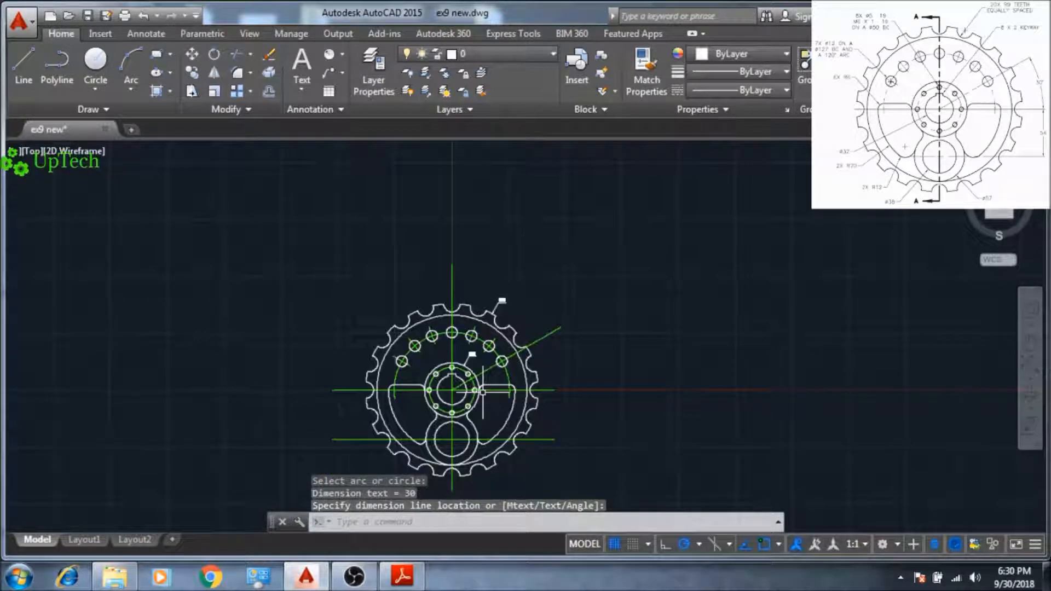
scroll(456, 408, "up", 3)
mouse_move(336, 323)
middle_mouse_down()
mouse_move(392, 362)
mouse_move(359, 358)
middle_mouse_up()
scroll(349, 368, "up", 3)
type("dimradius")
key("Return")
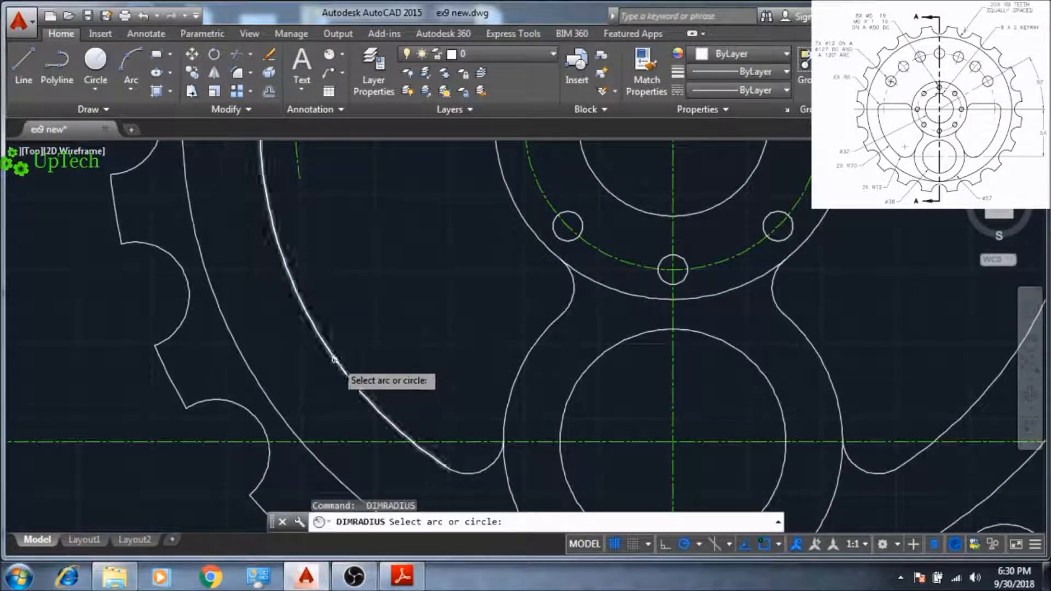
left_click(334, 359)
middle_click_drag(284, 390, 393, 291)
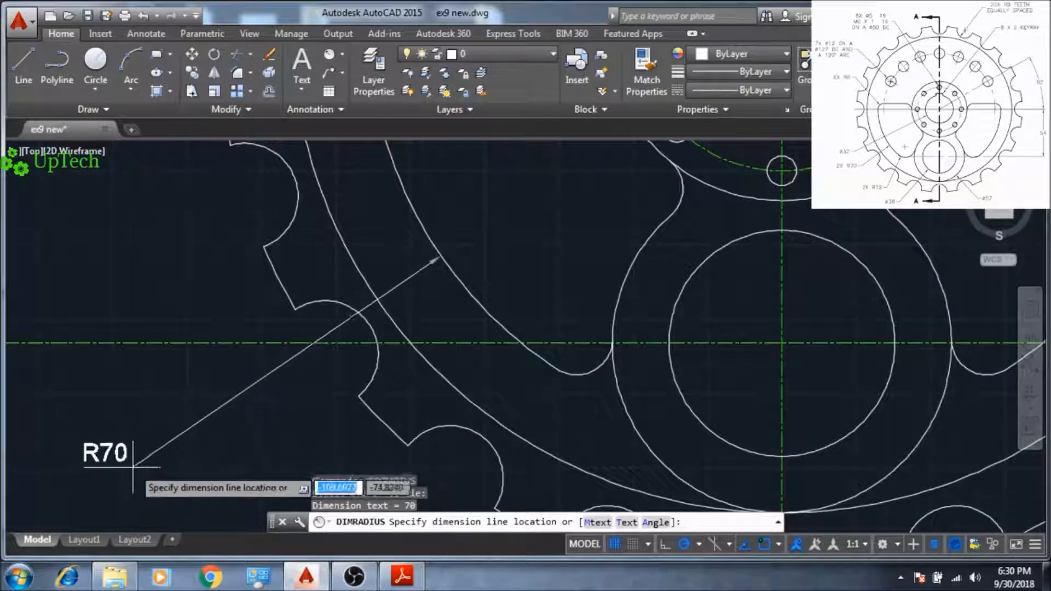
left_click(114, 462)
Step: Add the prefix "2 X" to the left pocket's radius dimension text and save the text change
scroll(149, 471, "down", 3)
scroll(150, 472, "down", 2)
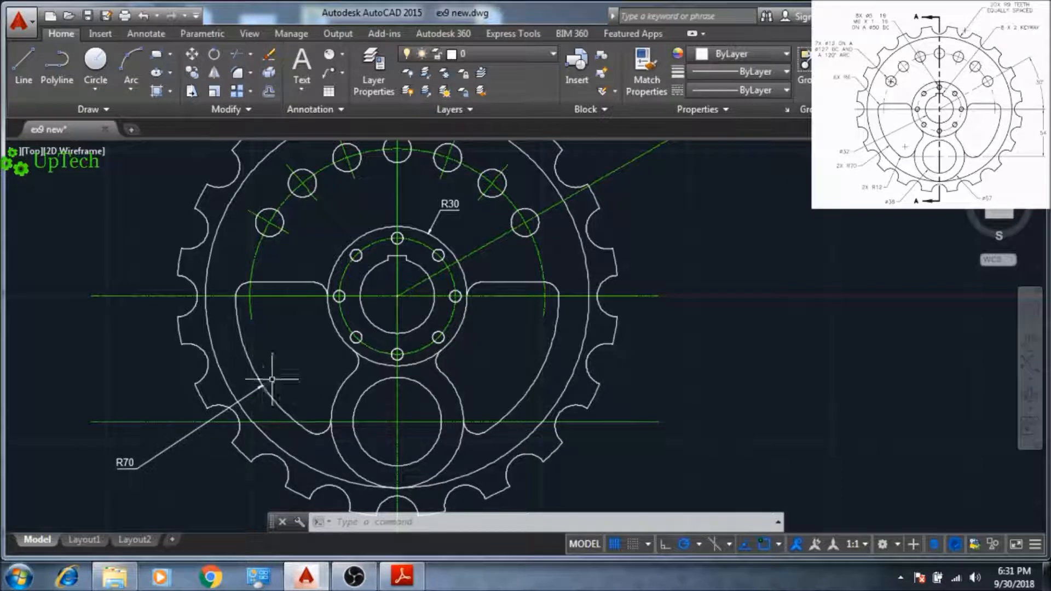
scroll(127, 462, "up", 6)
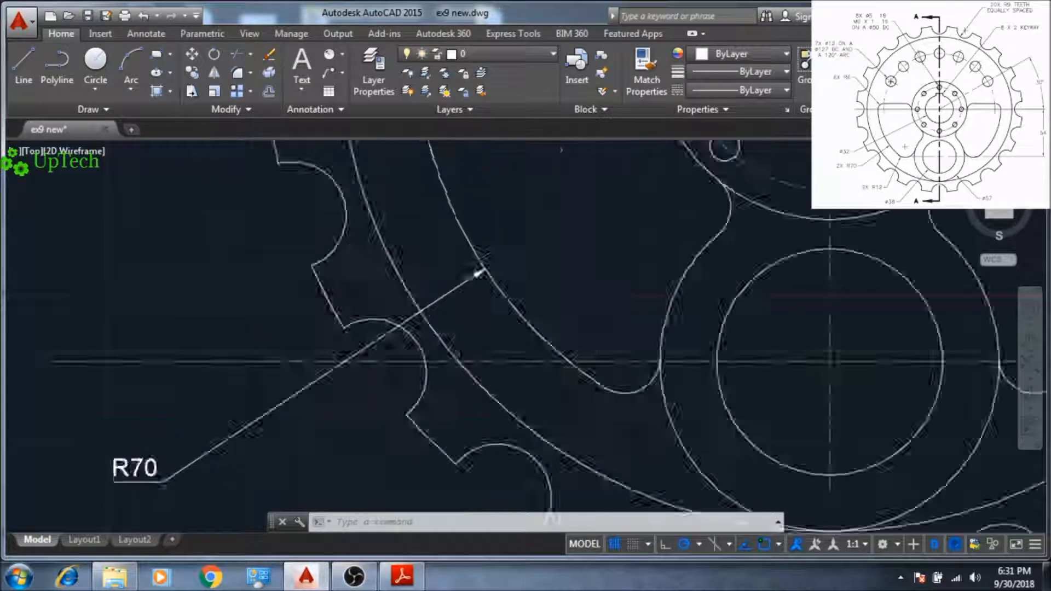
double_click(129, 465)
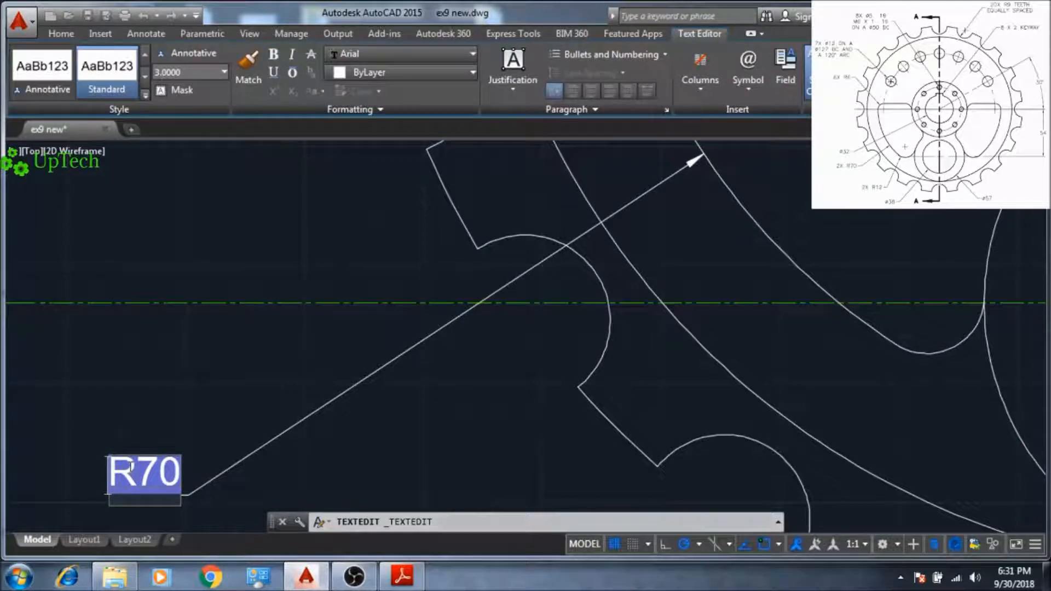
type("2")
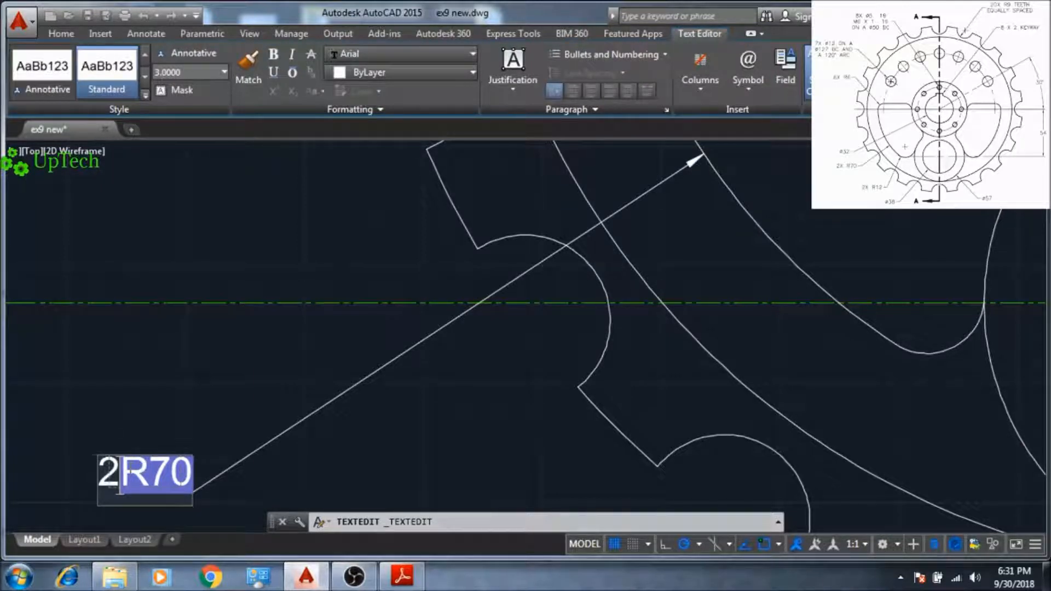
type(" X")
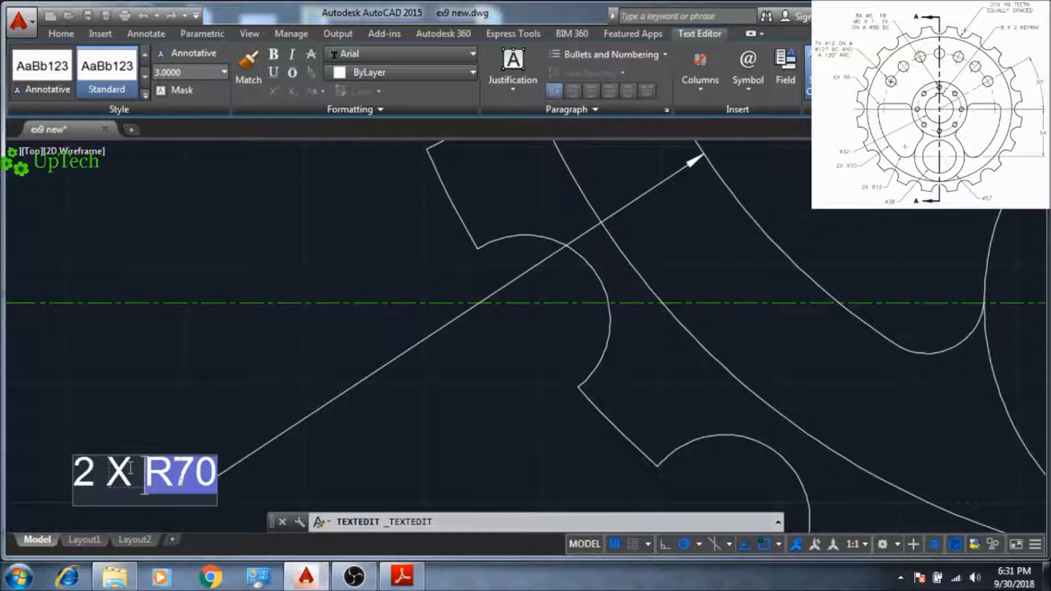
key("Escape")
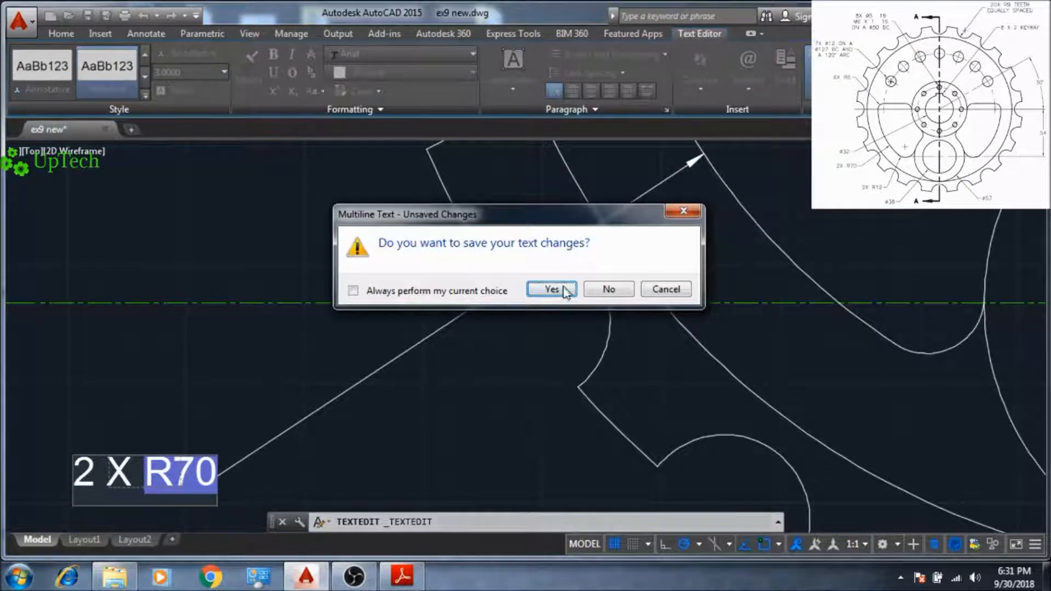
left_click(566, 294)
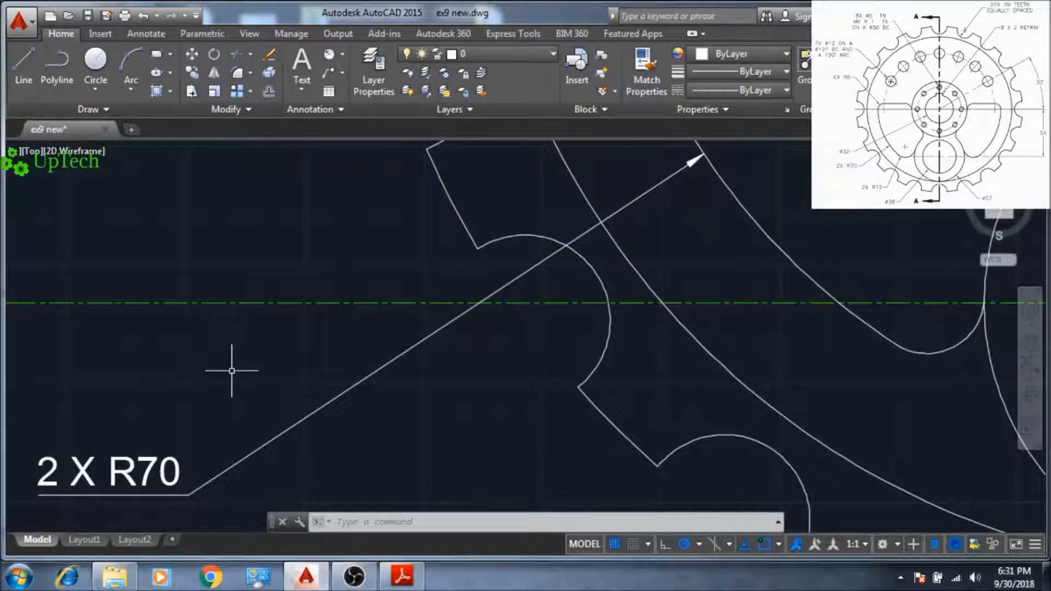
Step: Add a diameter dimension to the outer circle around the lower hole, placing its text outside the gear at the lower right
scroll(232, 371, "down", 5)
scroll(277, 206, "up", 6)
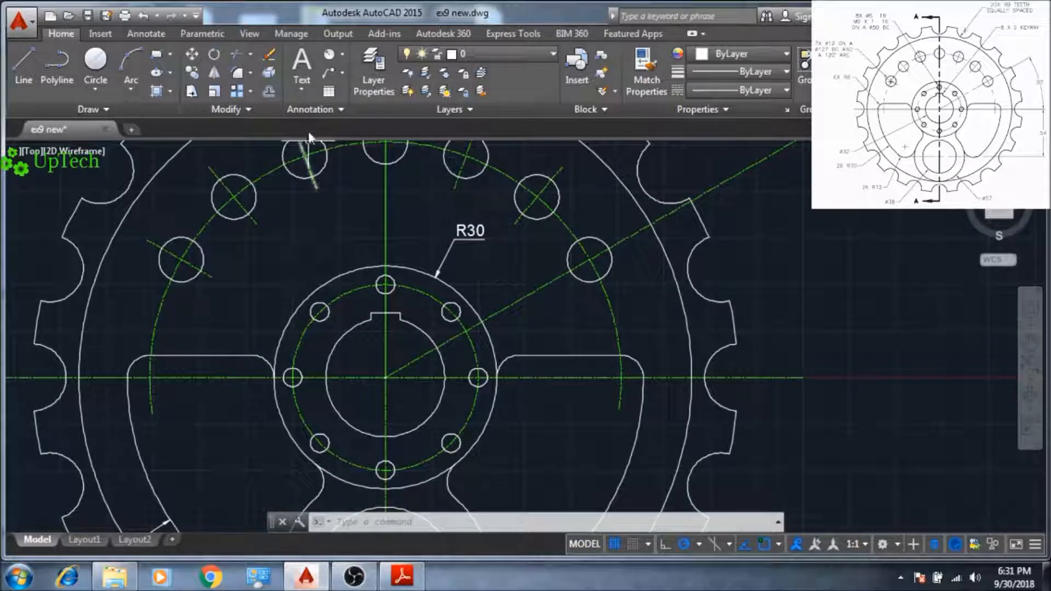
left_click(342, 64)
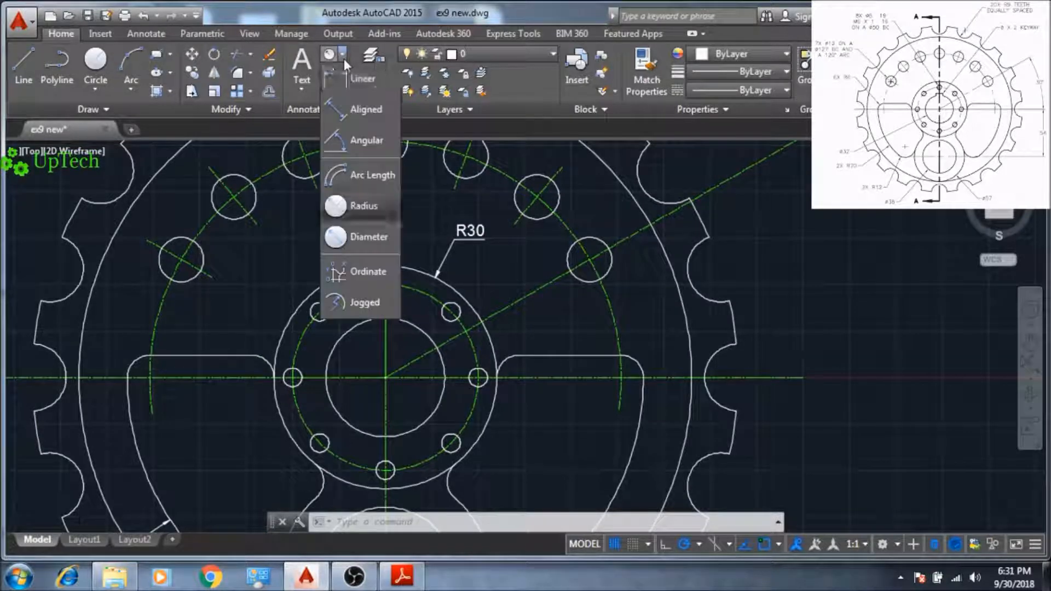
left_click(354, 237)
scroll(345, 333, "down", 4)
scroll(364, 352, "up", 4)
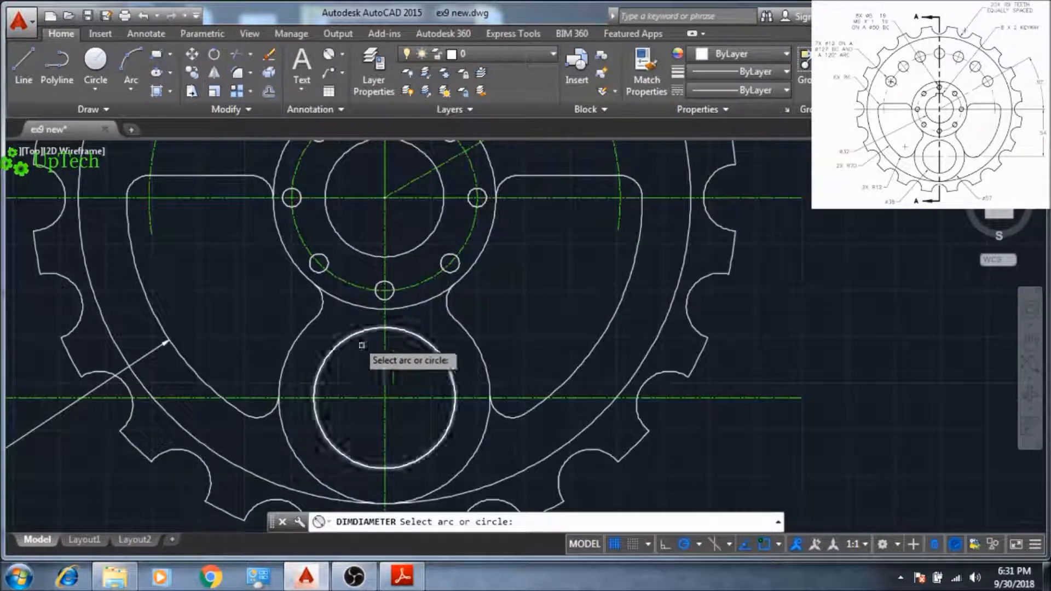
left_click(474, 459)
scroll(523, 470, "down", 3)
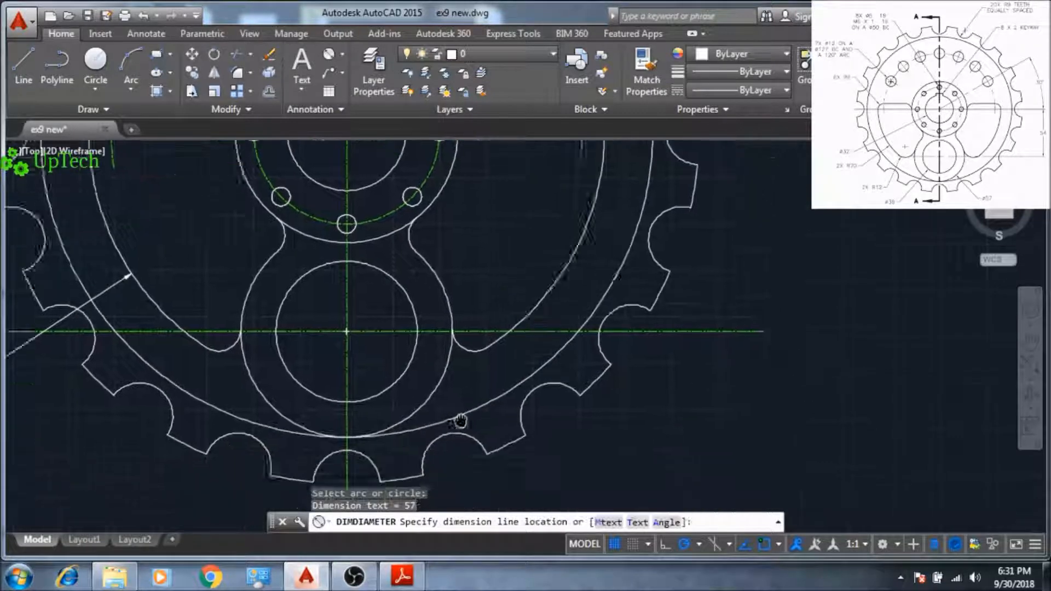
scroll(531, 468, "up", 3)
left_click(515, 492)
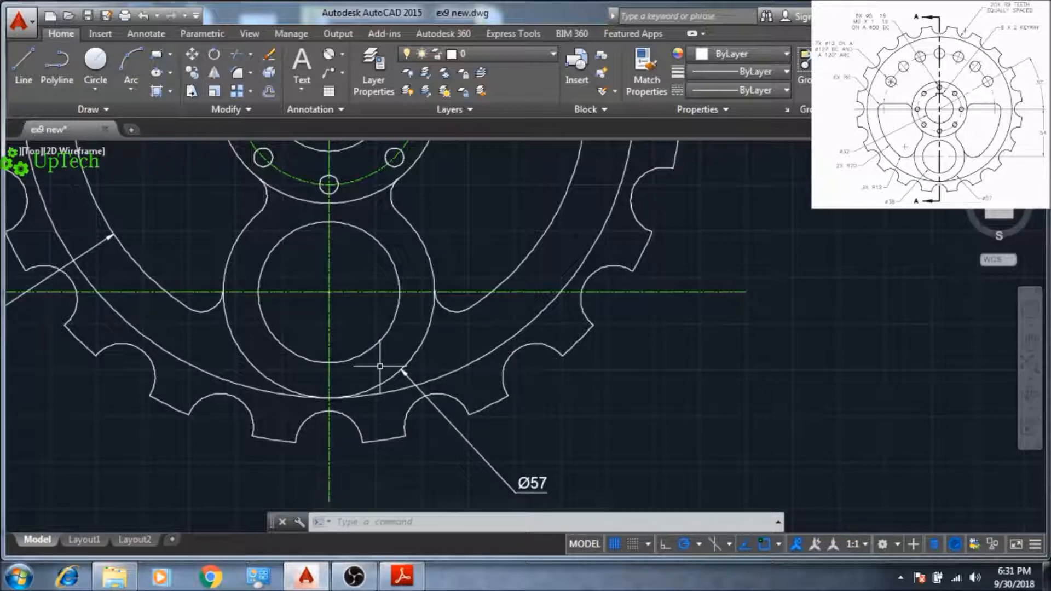
Step: Add a diameter dimension to the lower hole's inner circle, placing its text outside the gear at the lower left
key("Return")
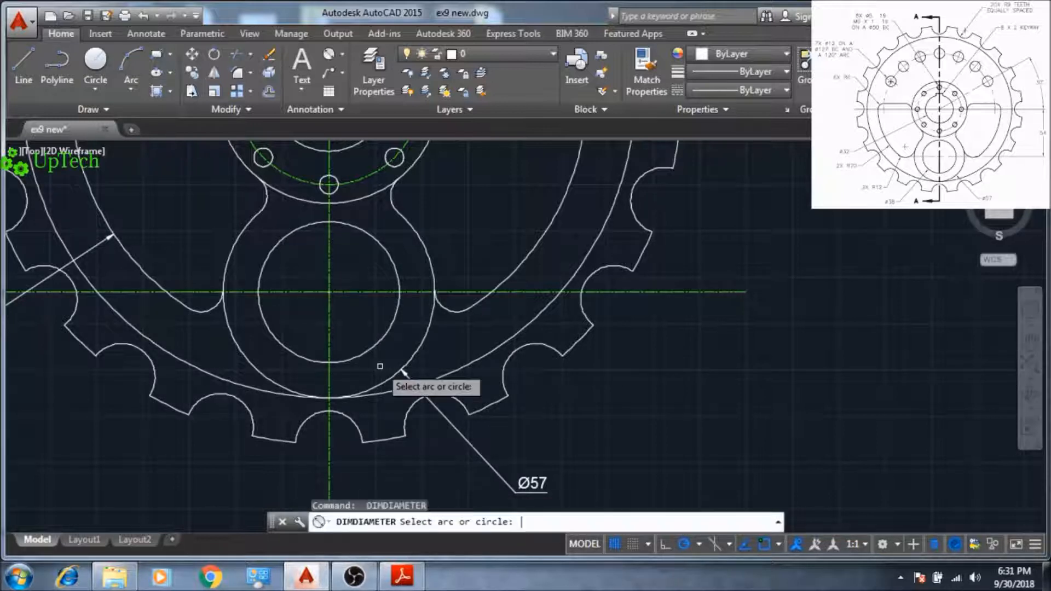
left_click(287, 352)
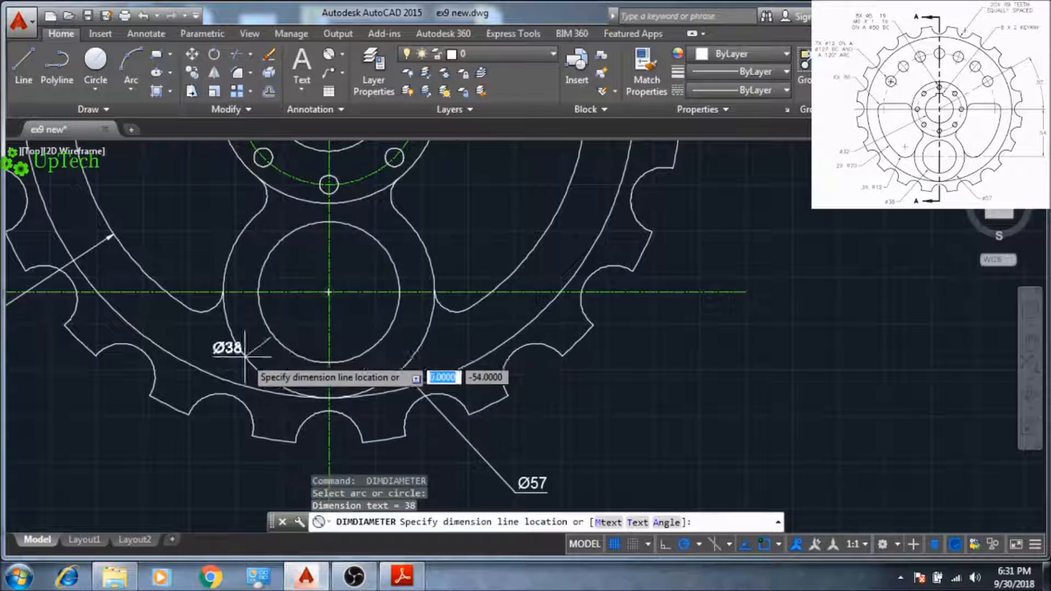
left_click(158, 489)
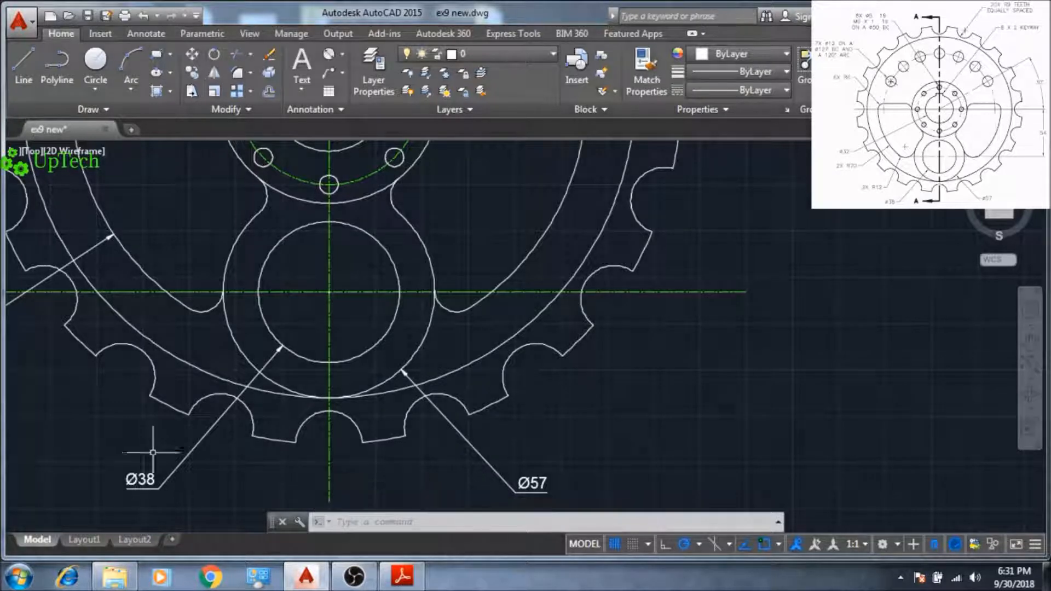
Step: Add an angular dimension between the slanted centerline and the main horizontal centerline, placing its arc outside the gear's right side
left_click(344, 55)
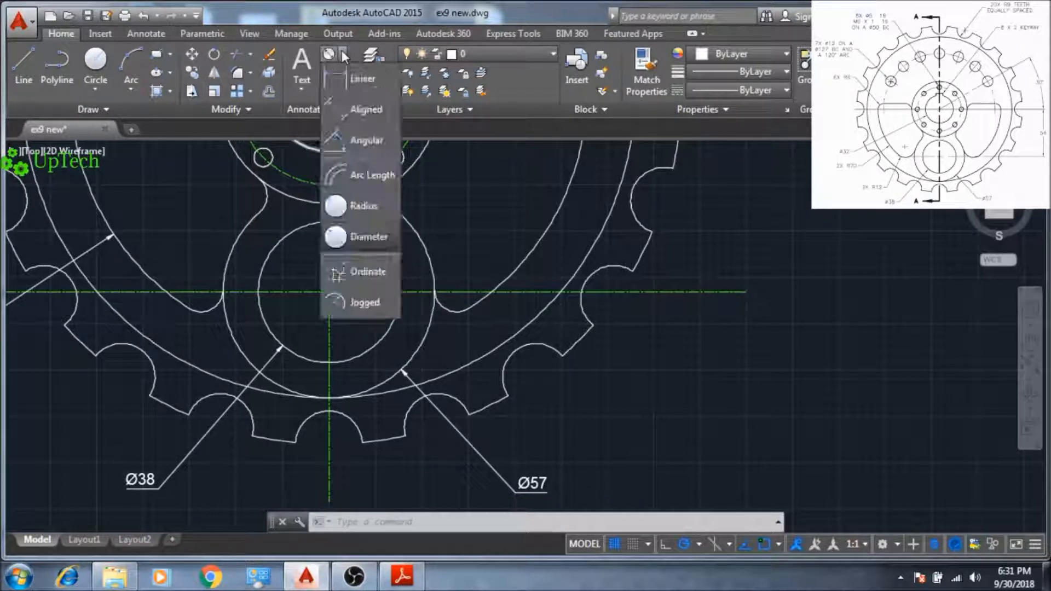
left_click(352, 136)
middle_click_drag(674, 296, 674, 506)
middle_click_drag(722, 393, 710, 508)
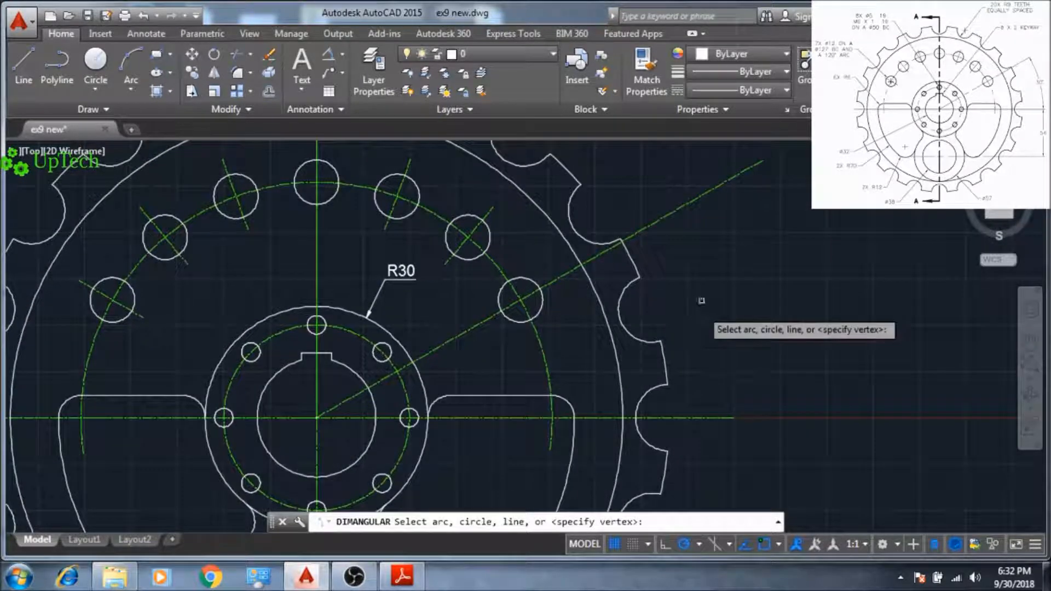
left_click(700, 198)
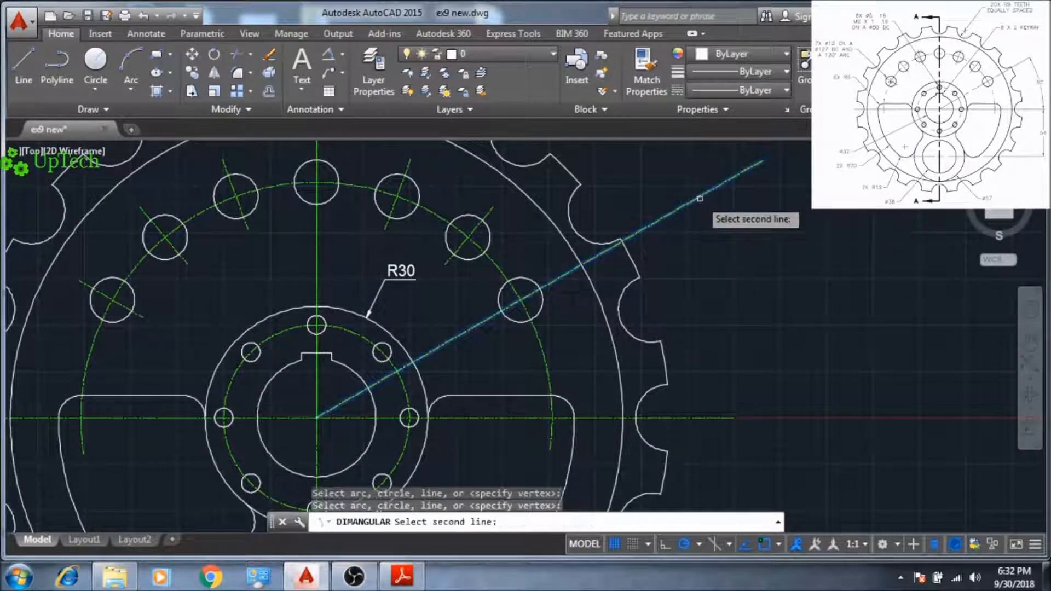
left_click(711, 417)
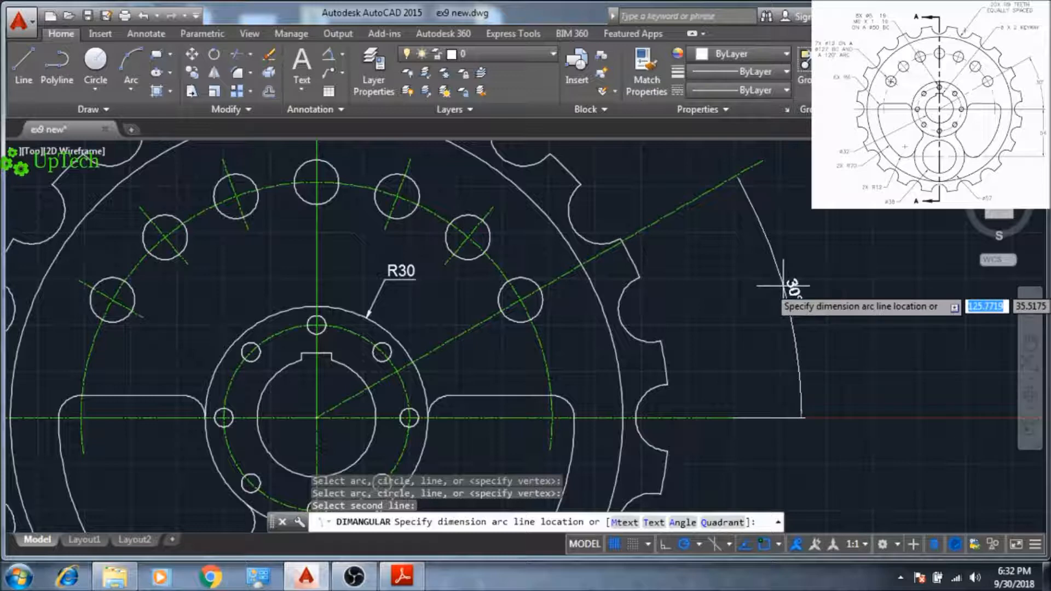
left_click(784, 285)
scroll(802, 314, "up", 2)
scroll(791, 316, "down", 5)
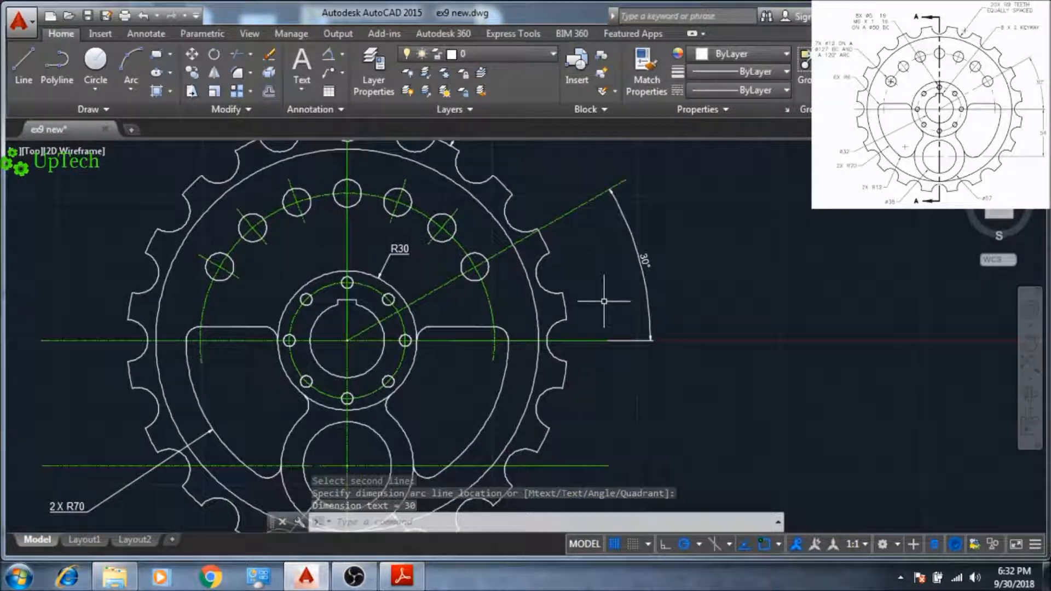
Step: Add a vertical linear dimension between the right ends of the two horizontal centerlines, in line with the lower end of the angular dimension
left_click(342, 55)
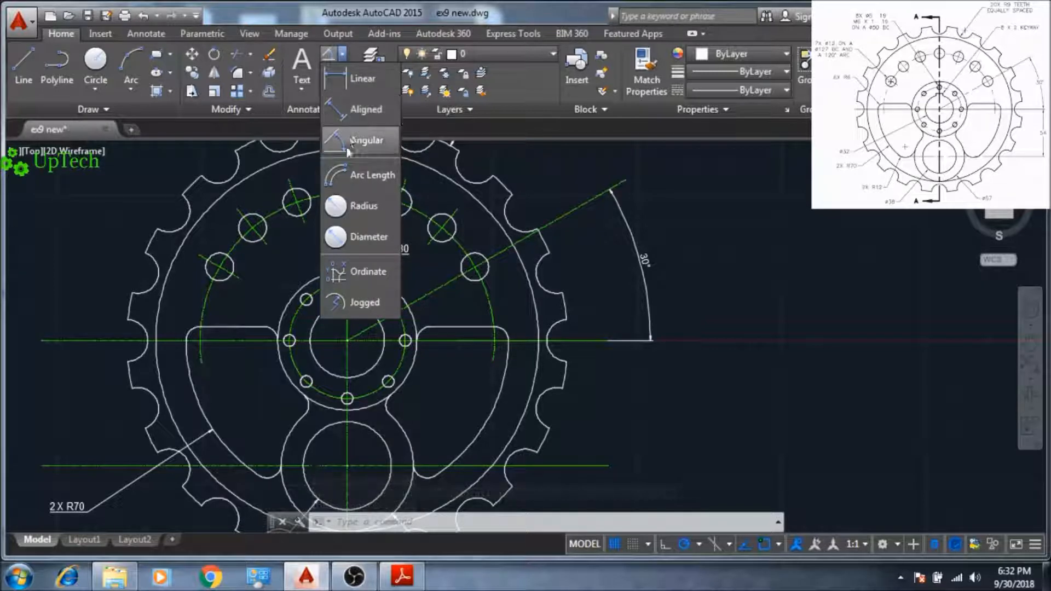
left_click(354, 87)
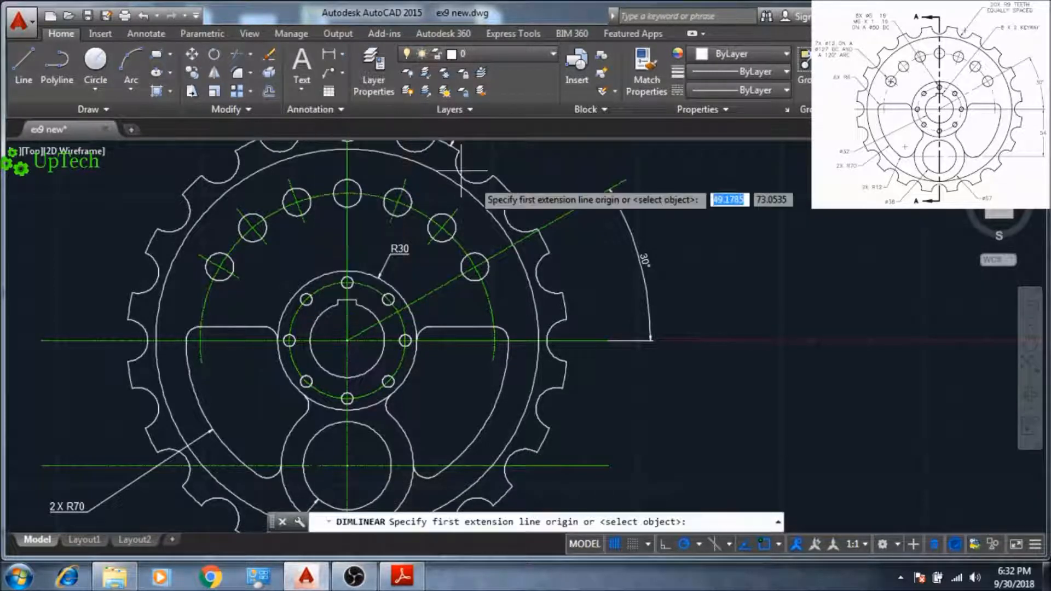
left_click(612, 342)
left_click(608, 465)
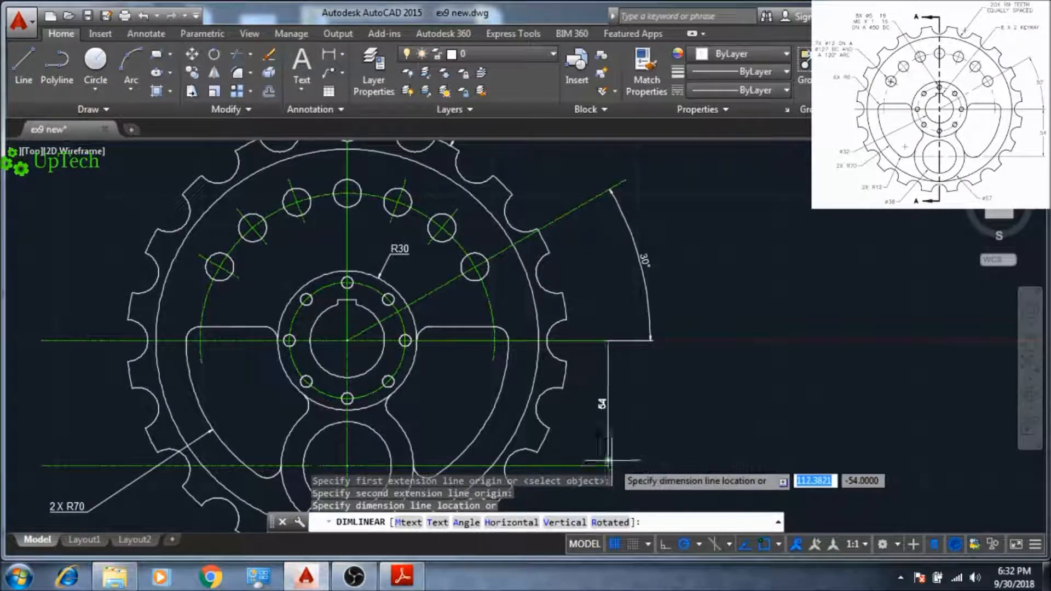
scroll(649, 429, "up", 4)
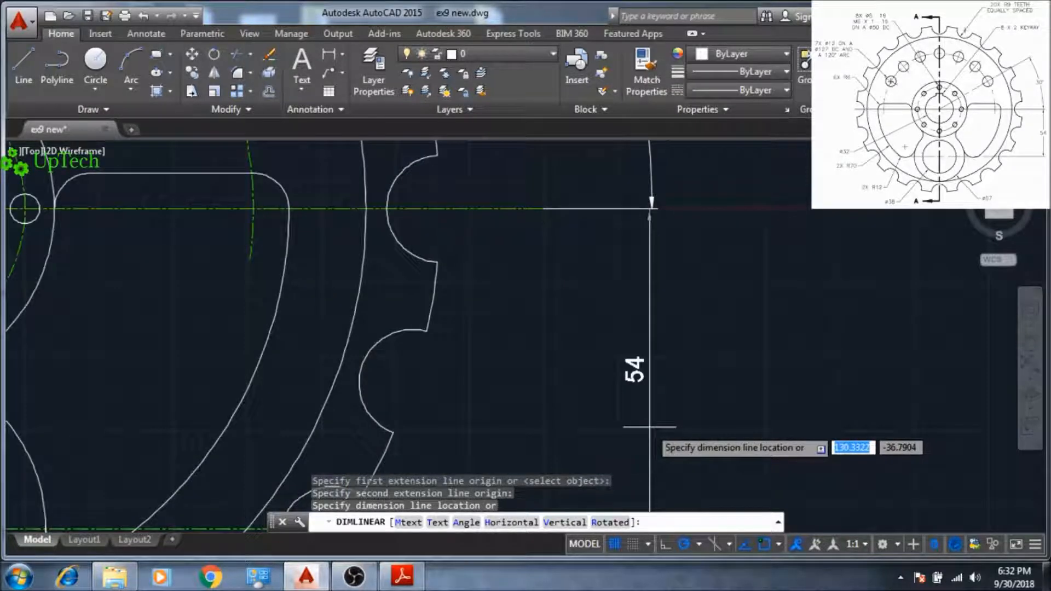
left_click(652, 300)
scroll(610, 368, "down", 2)
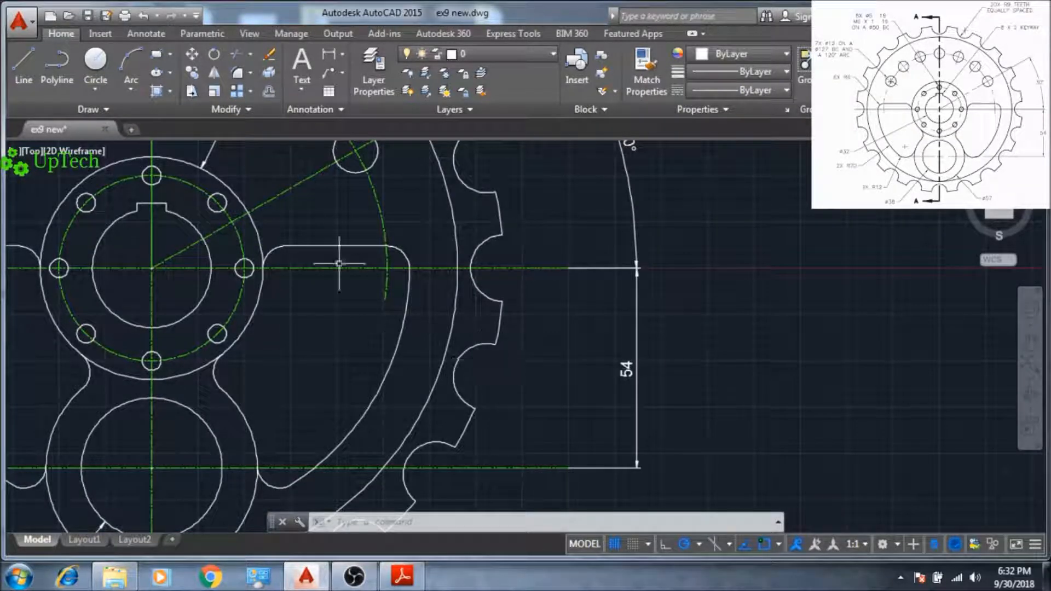
Step: Add a radius dimension to the upper-left corner fillet of the left pocket, placing its text outside the gear on the left
left_click(341, 60)
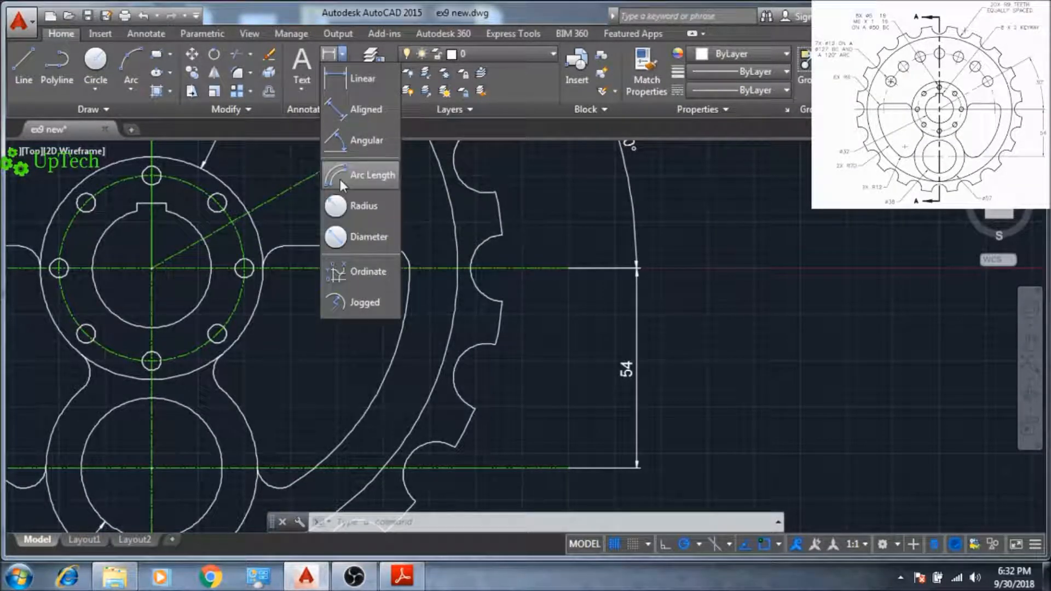
left_click(353, 207)
middle_click_drag(281, 300, 597, 347)
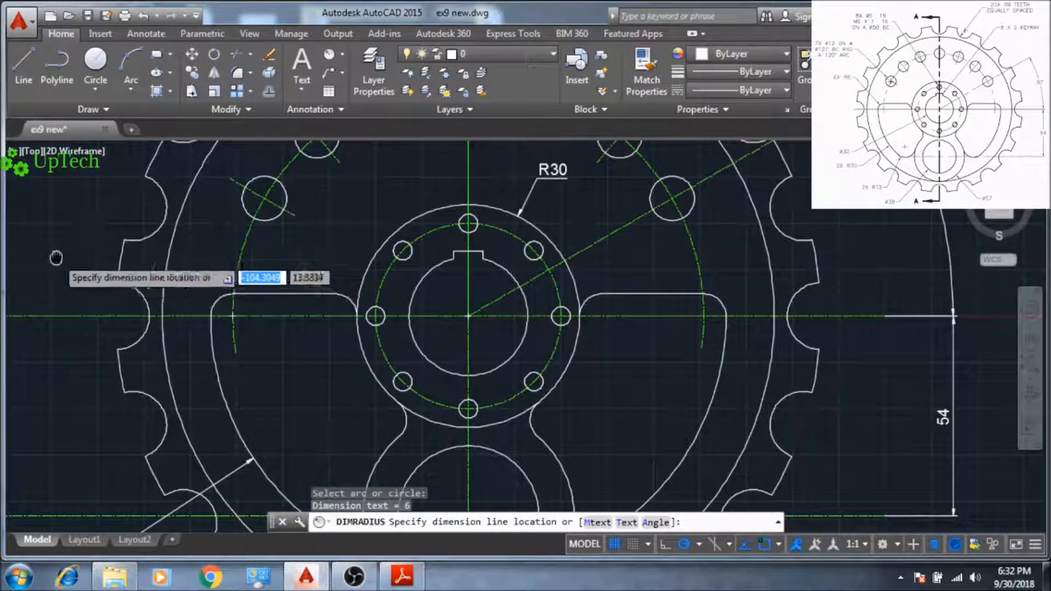
middle_click_drag(44, 249, 197, 348)
left_click(98, 296)
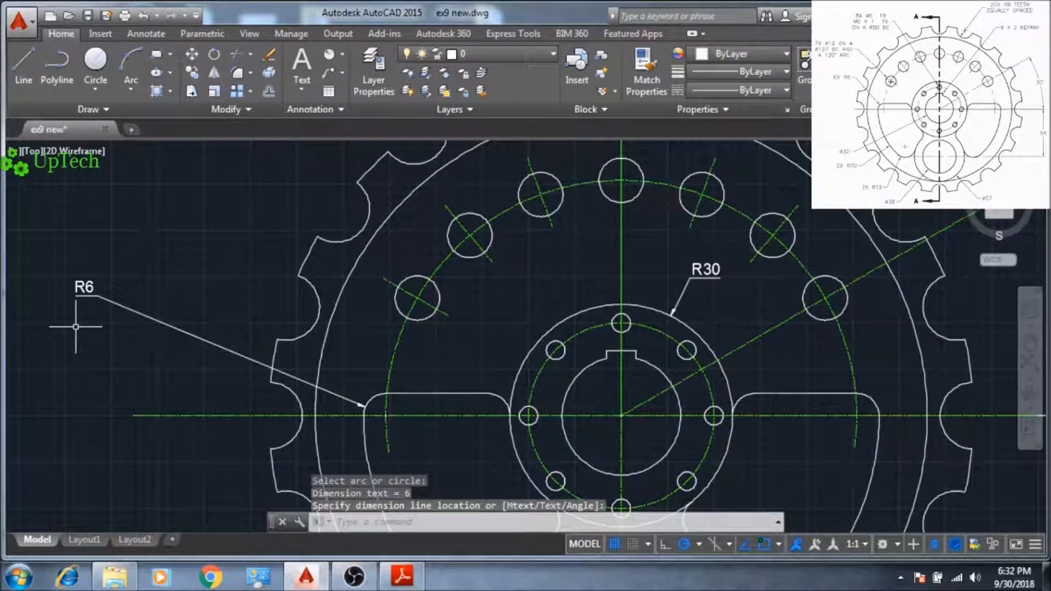
Step: Add the prefix "8 X" to the pocket corner fillet's radius dimension text and save the text change
scroll(83, 323, "up", 2)
scroll(94, 327, "down", 2)
middle_click_drag(156, 359, 93, 261)
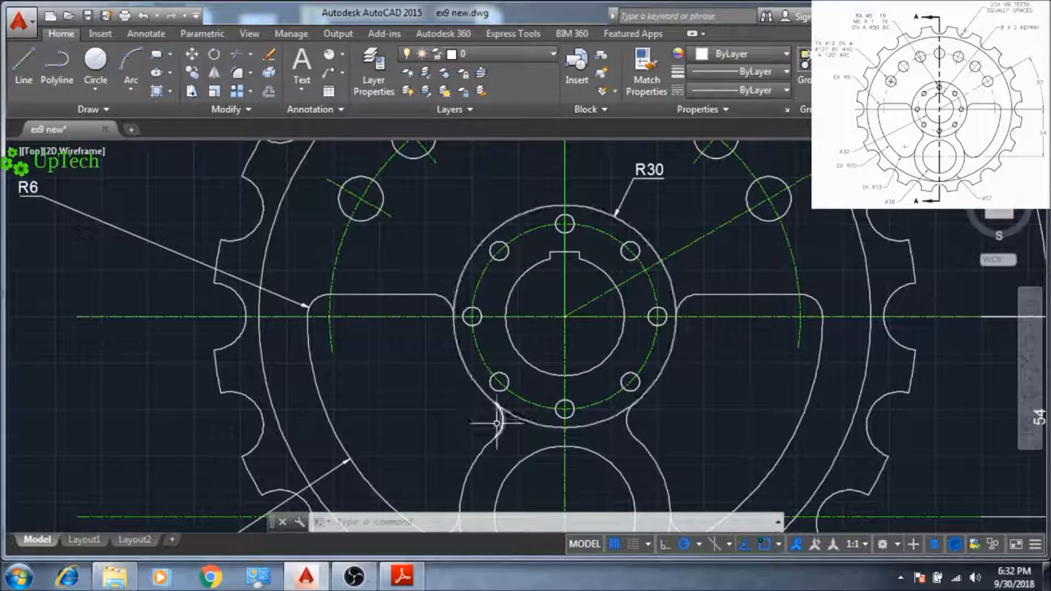
middle_click_drag(472, 462, 410, 370)
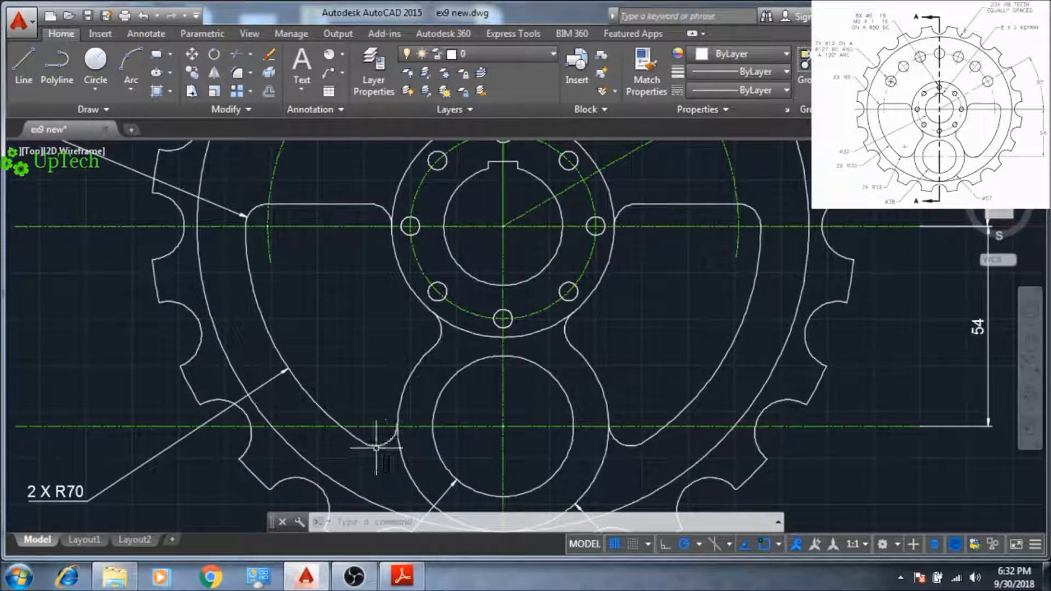
mouse_move(300, 338)
middle_mouse_down()
mouse_move(420, 461)
mouse_move(459, 462)
middle_mouse_up()
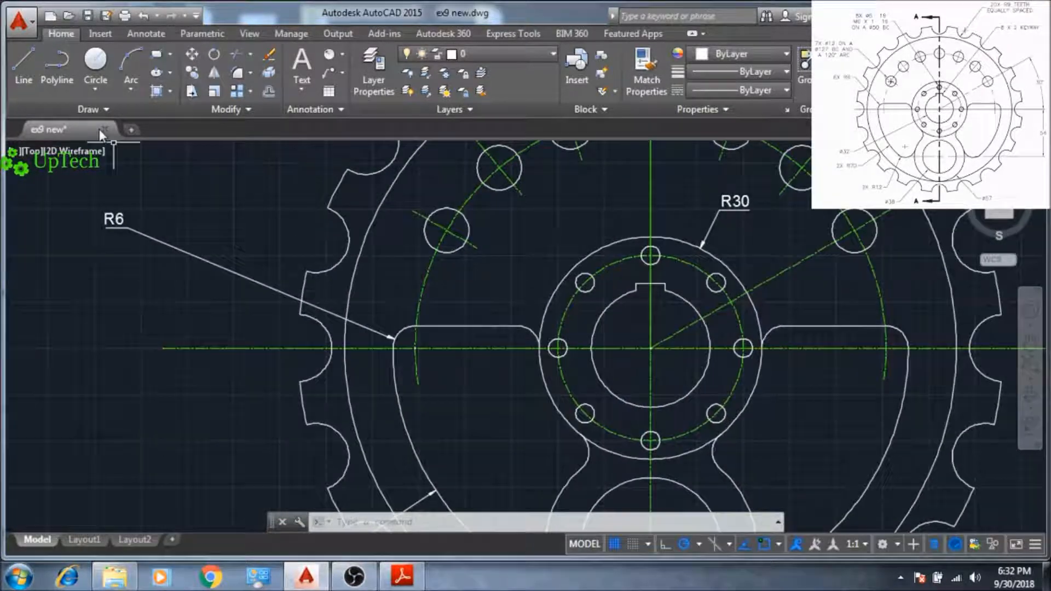
double_click(73, 218)
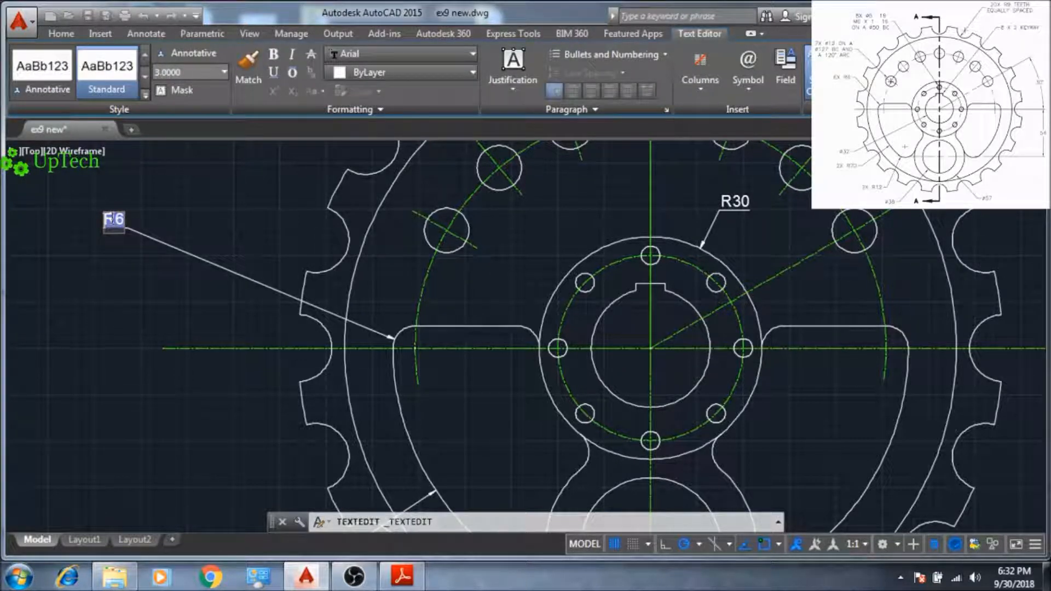
left_click(105, 219)
type("8 X")
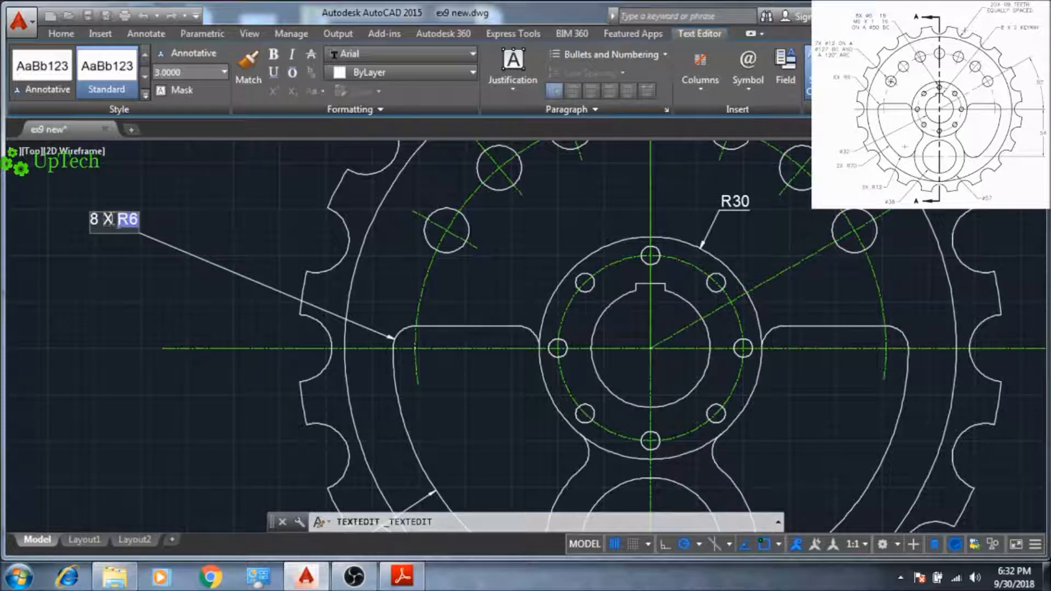
key("Escape")
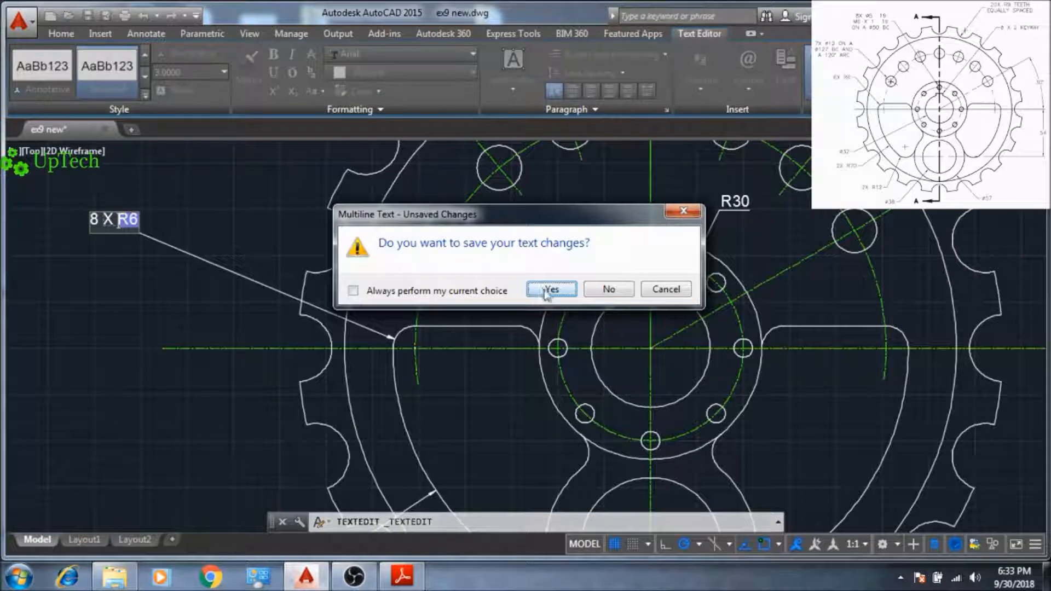
left_click(550, 290)
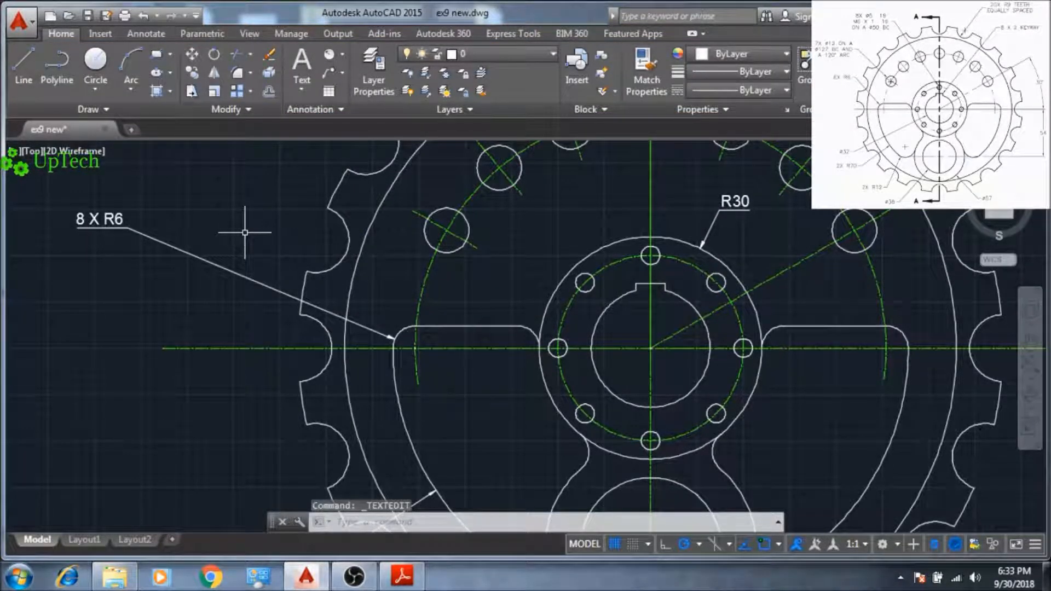
Step: Add a diameter dimension to the central keyed bore, placing its text outside the gear above the "2 X R70" dimension
left_click(343, 58)
left_click(344, 235)
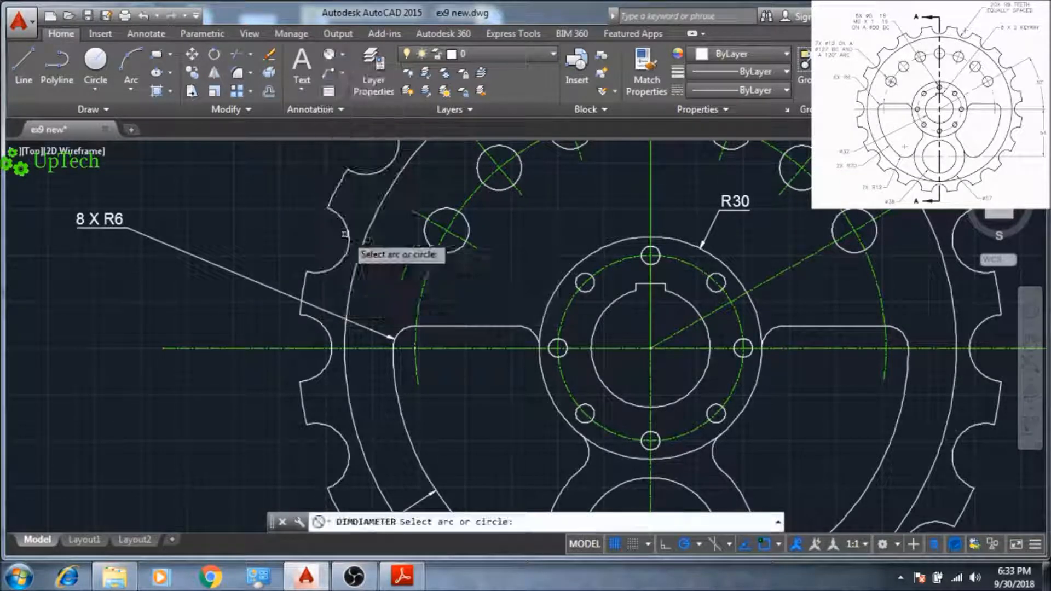
left_click(612, 393)
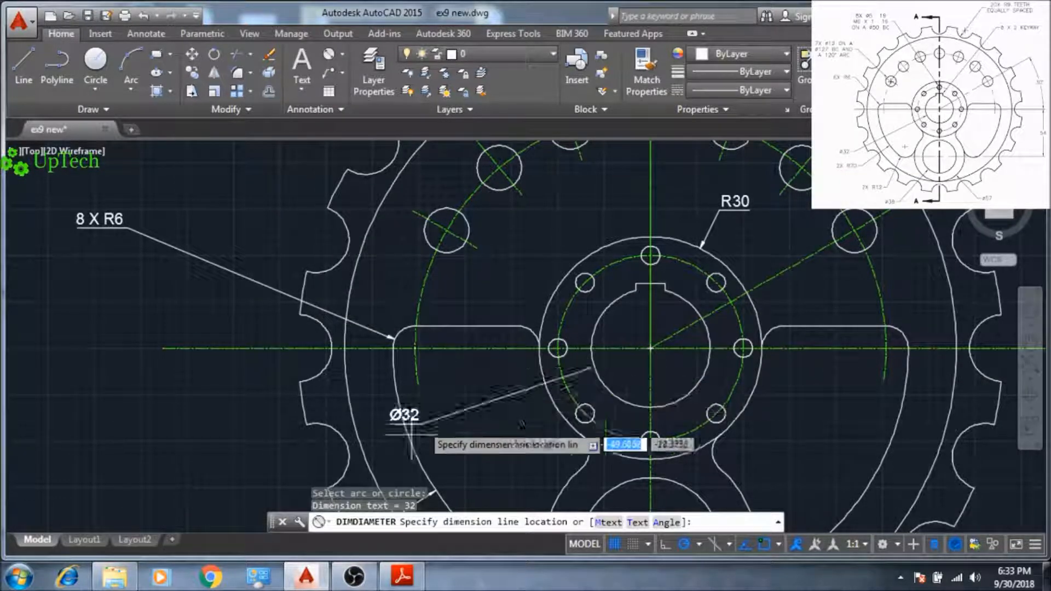
middle_click_drag(254, 450, 263, 346)
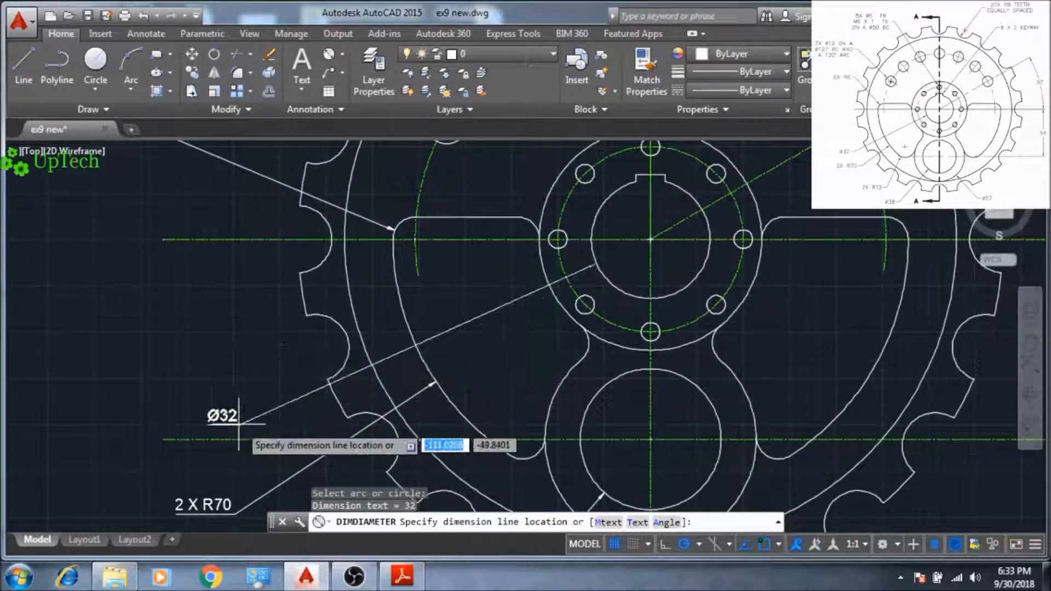
left_click(209, 389)
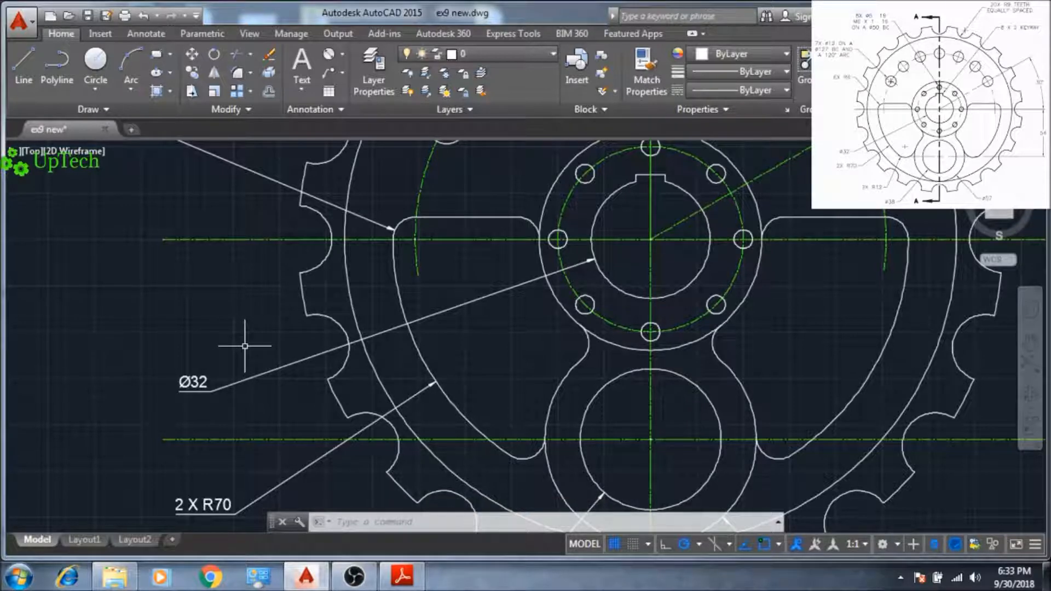
Step: Add a diameter dimension to the top small hole of the inner bolt circle, placing its text outside the gear at the upper left
key("Return")
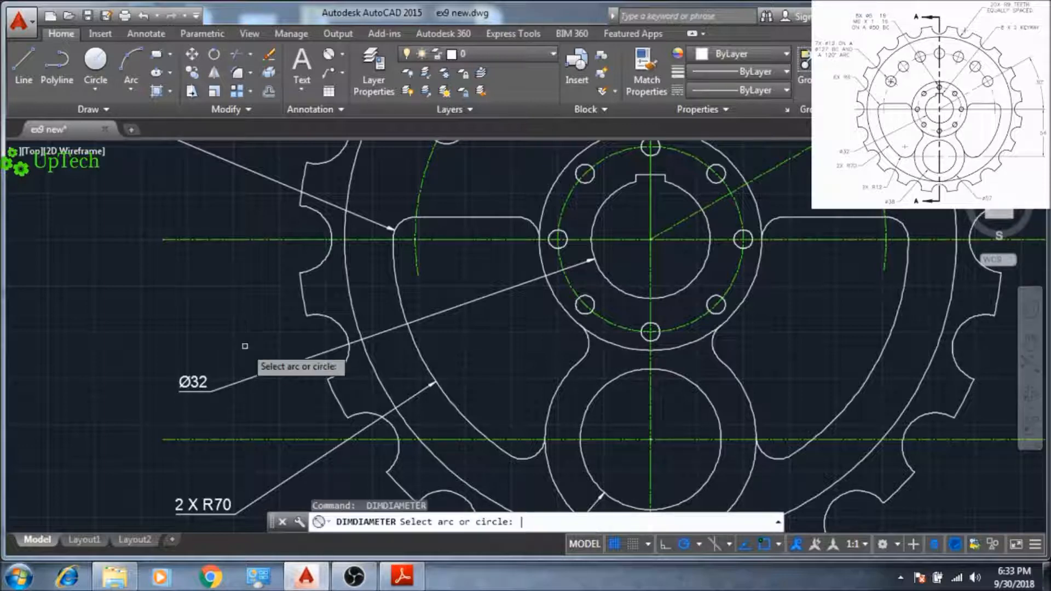
middle_click_drag(274, 310, 191, 479)
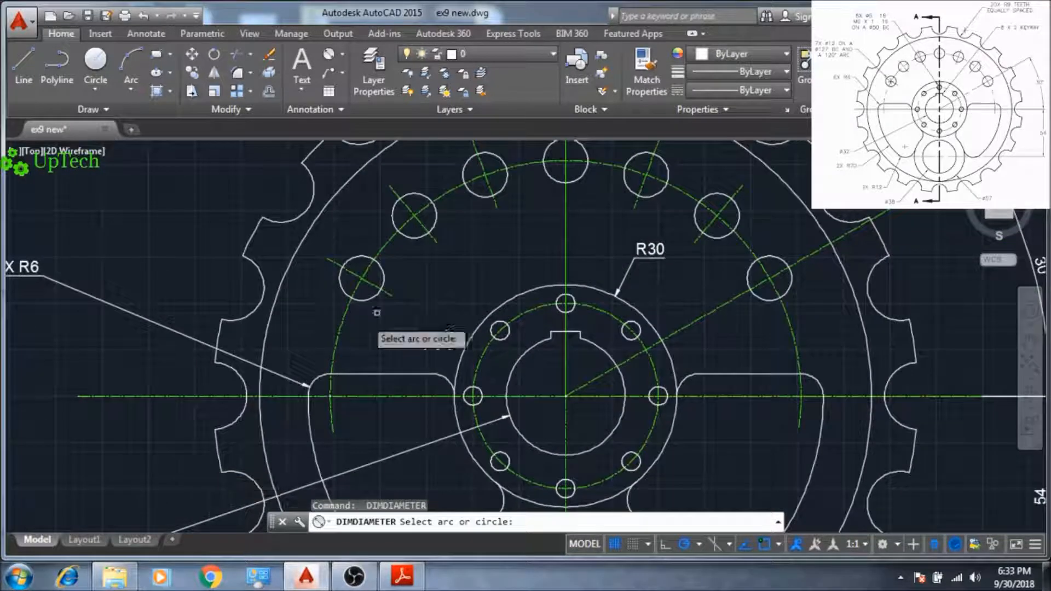
middle_click_drag(508, 295, 407, 378)
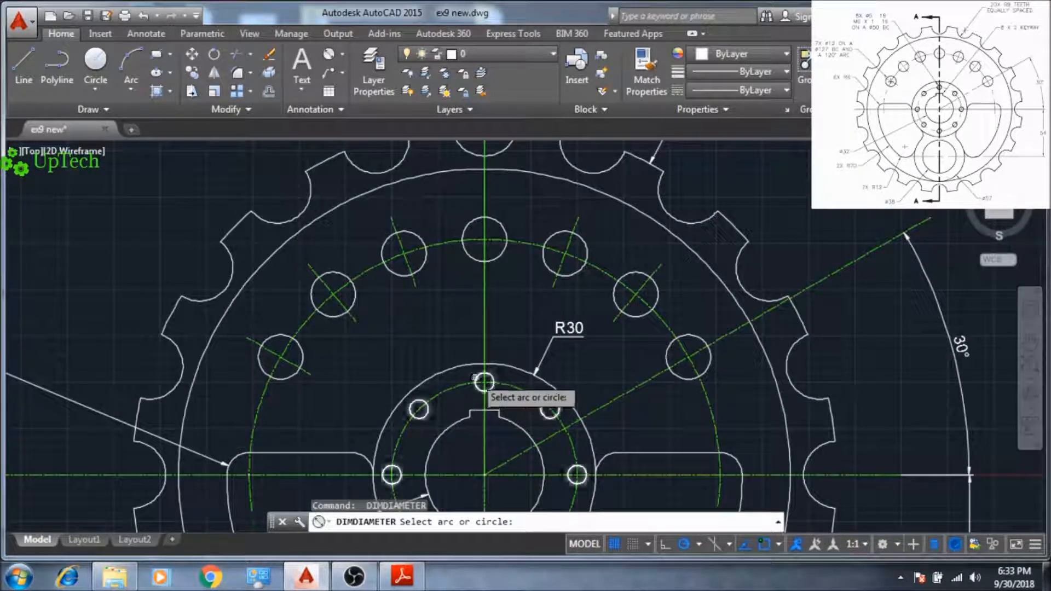
left_click(476, 381)
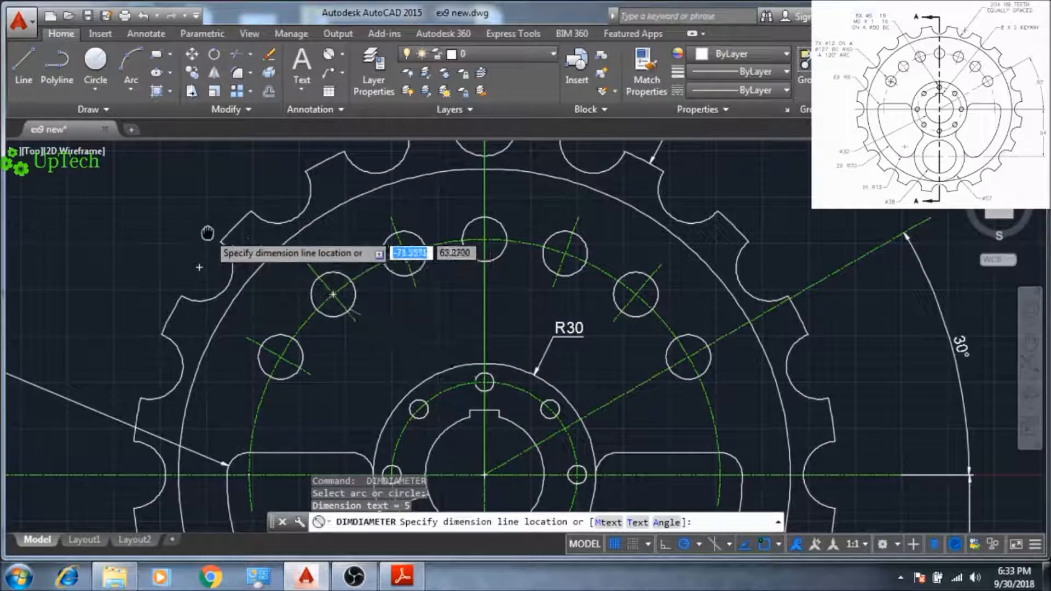
middle_click_drag(225, 241, 300, 330)
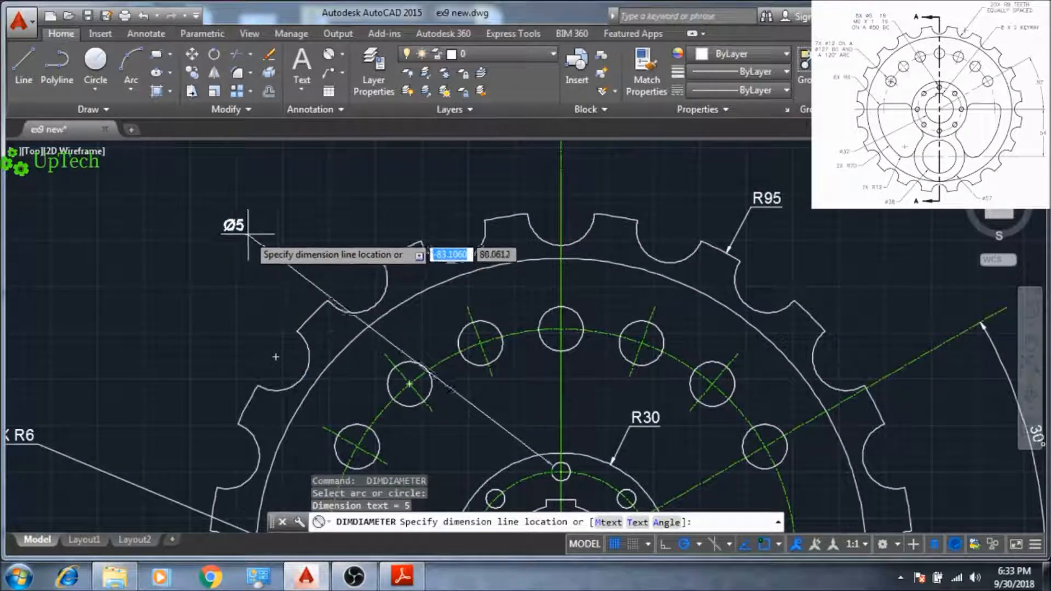
left_click(255, 223)
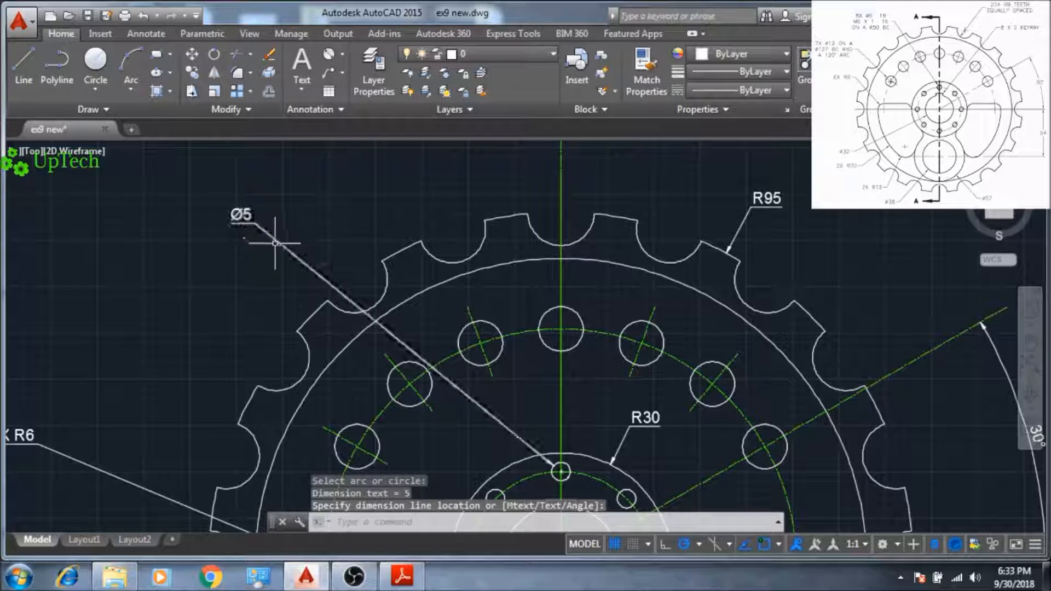
Step: Edit the small bolt hole's diameter dimension text, adding the prefix "8 X" and the suffix "M6 X 1"
middle_click_drag(551, 421, 457, 267)
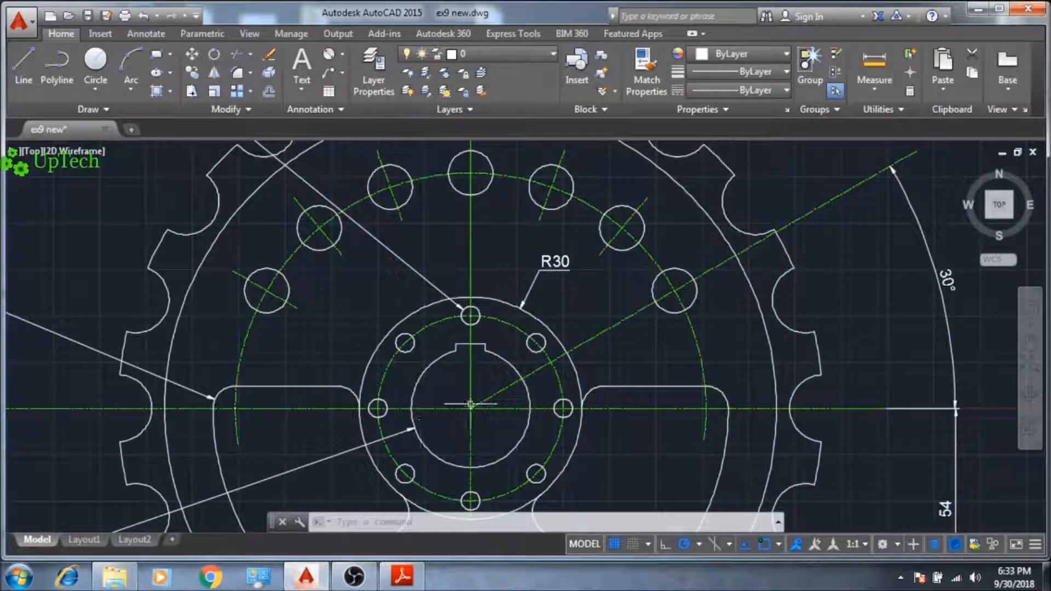
middle_click_drag(387, 338, 429, 422)
double_click(201, 200)
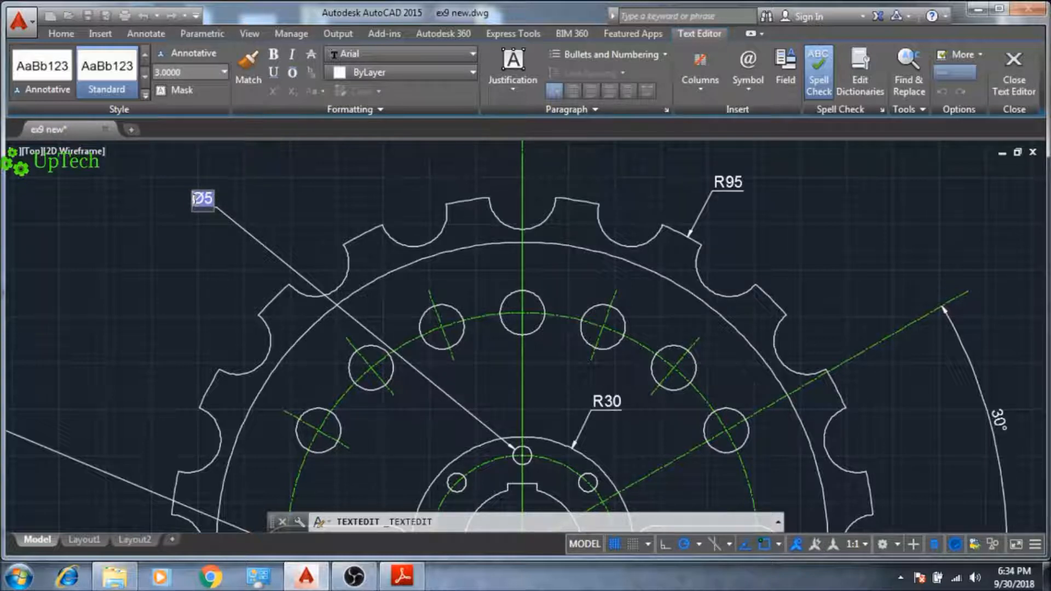
type("8 X")
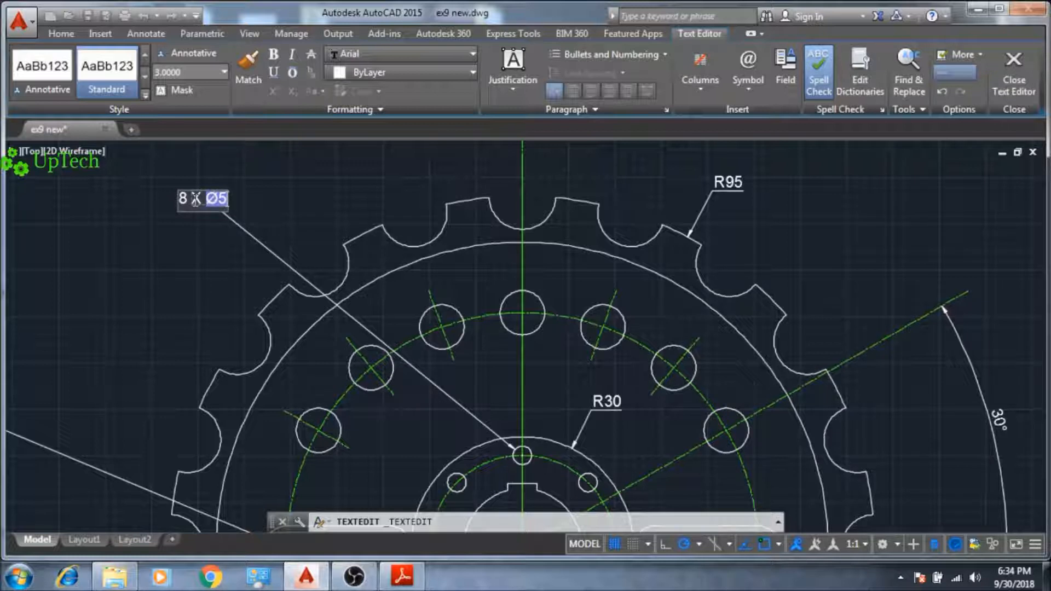
type("m6")
key("BackSpace")
key("BackSpace")
type("M6")
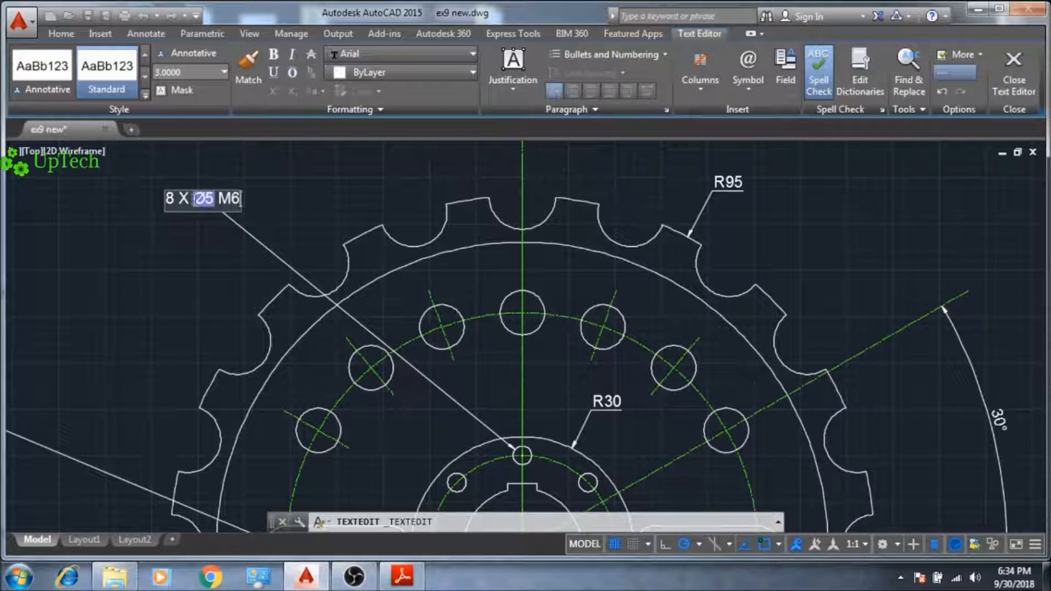
type(" X")
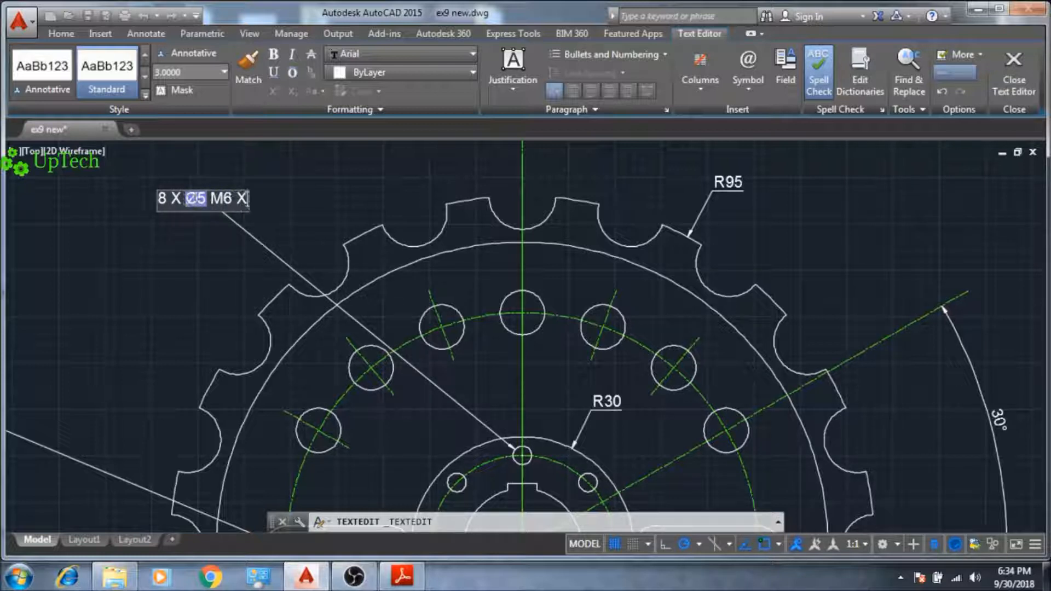
type(" 1")
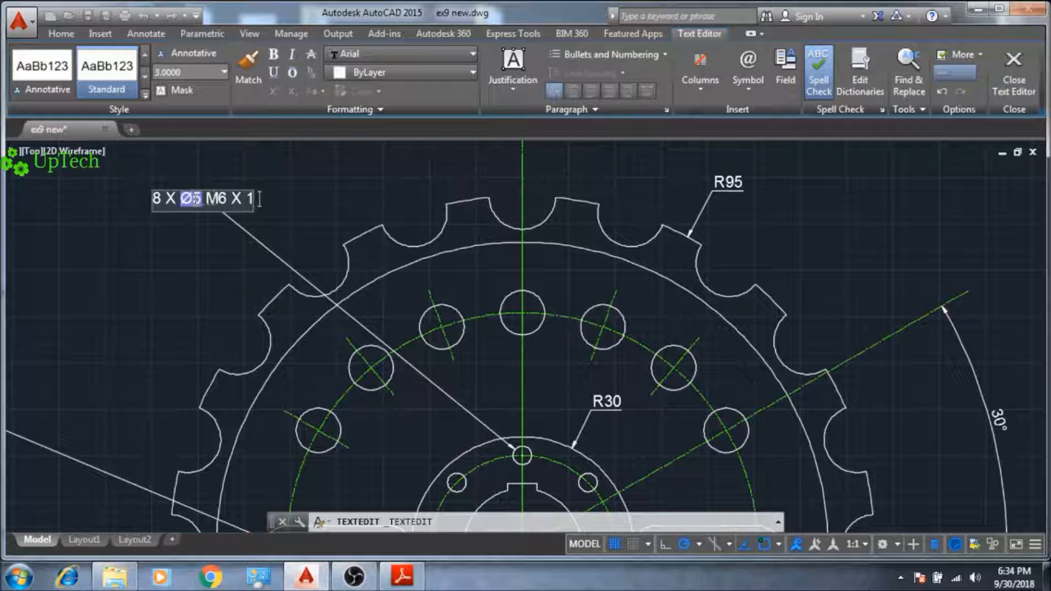
Step: Add a second line "ON A BC Ø50" to the bolt hole dimension text, inserting the diameter symbol, and save the text change
key("Return")
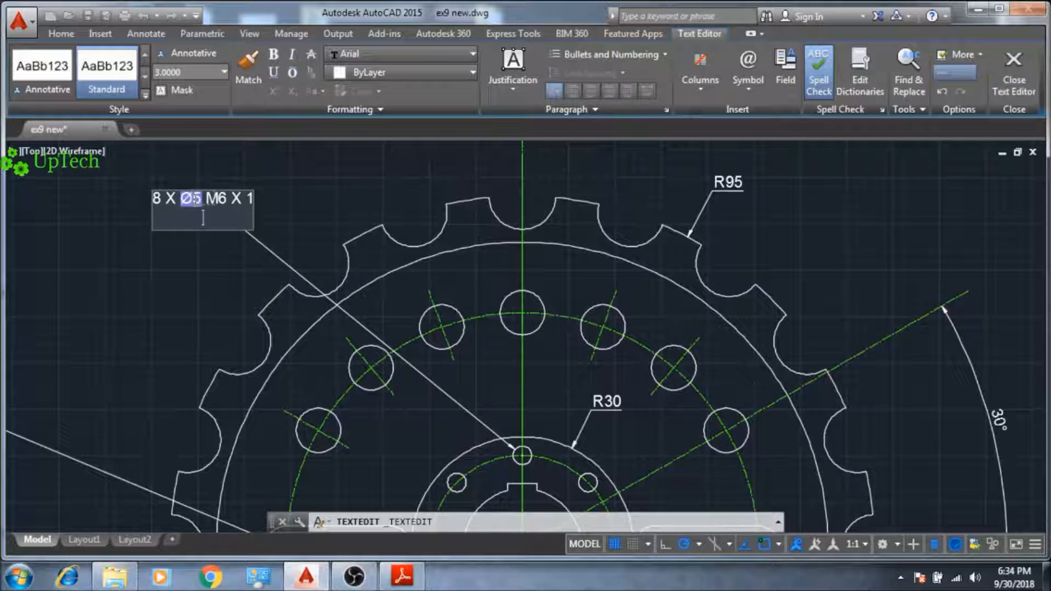
type("ON")
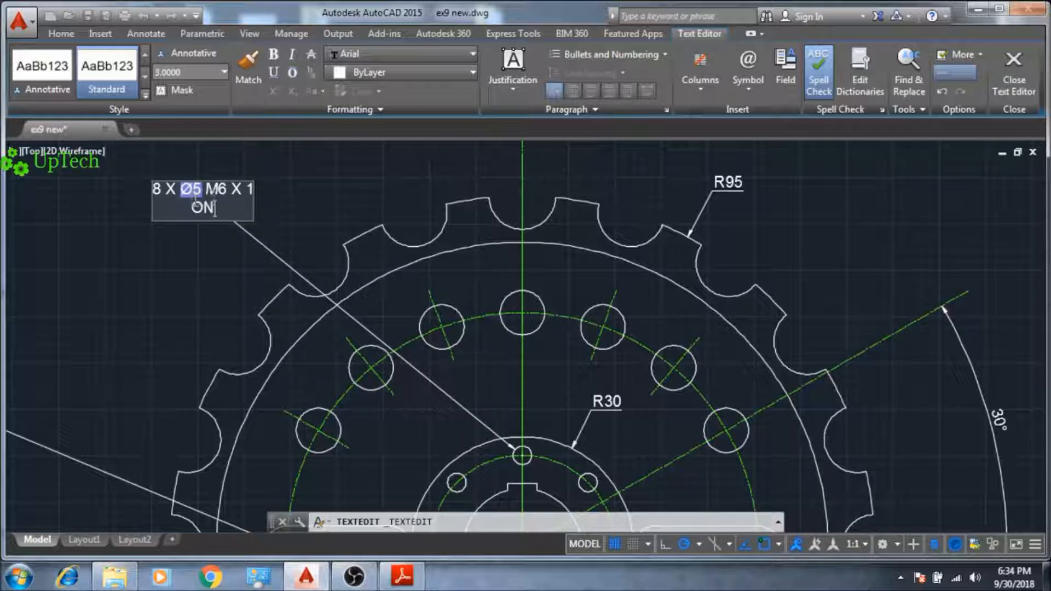
type(" A B")
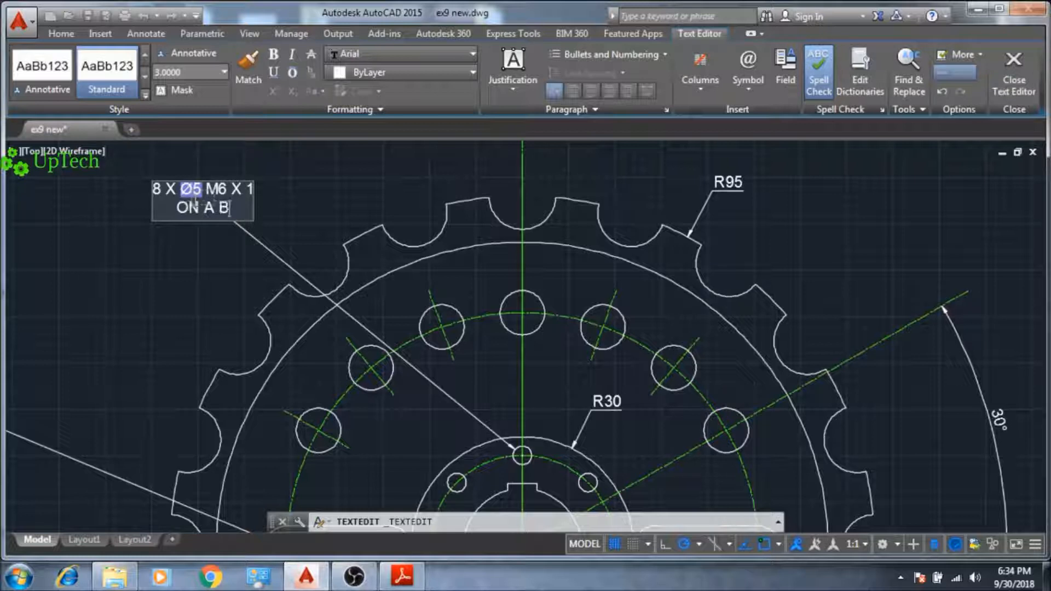
type("C")
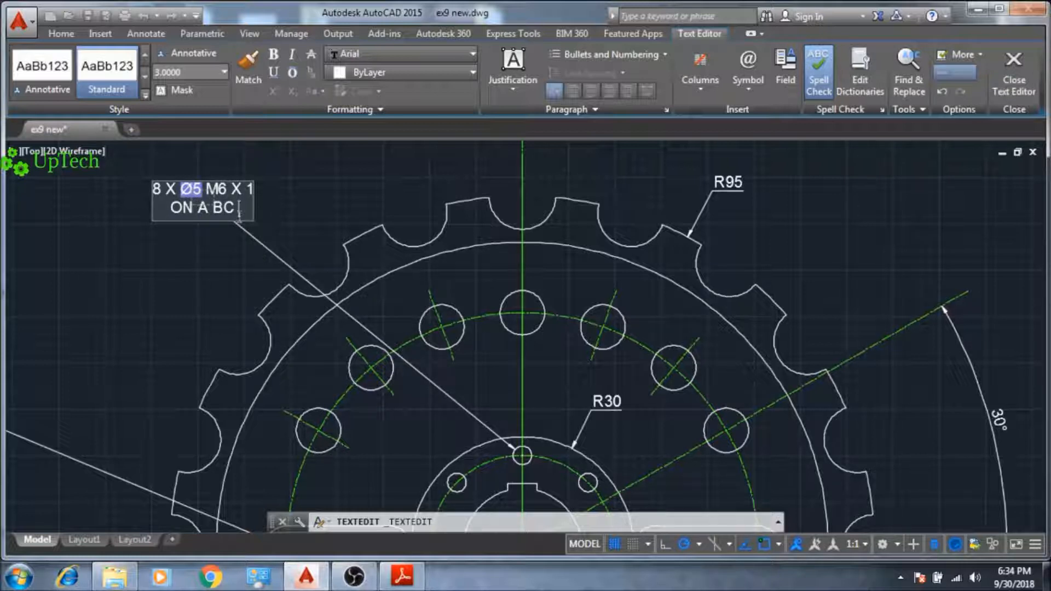
left_click(756, 86)
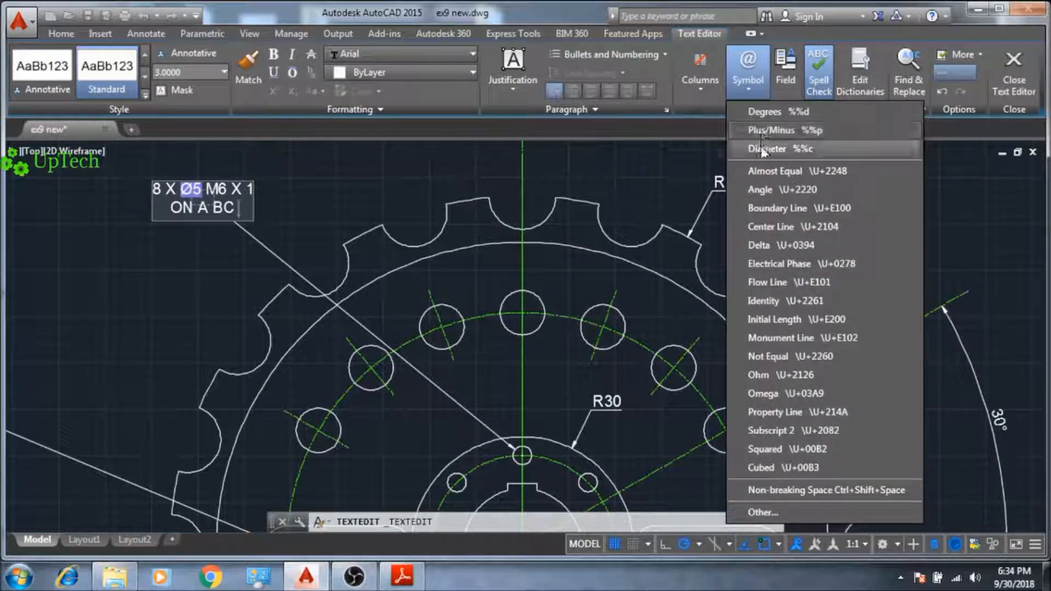
left_click(751, 176)
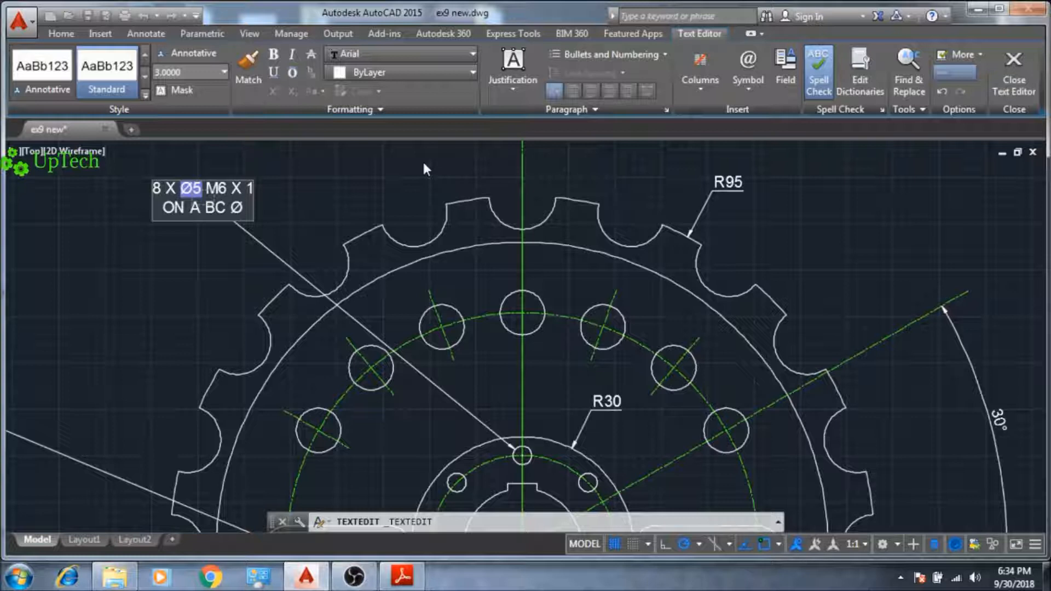
type("50")
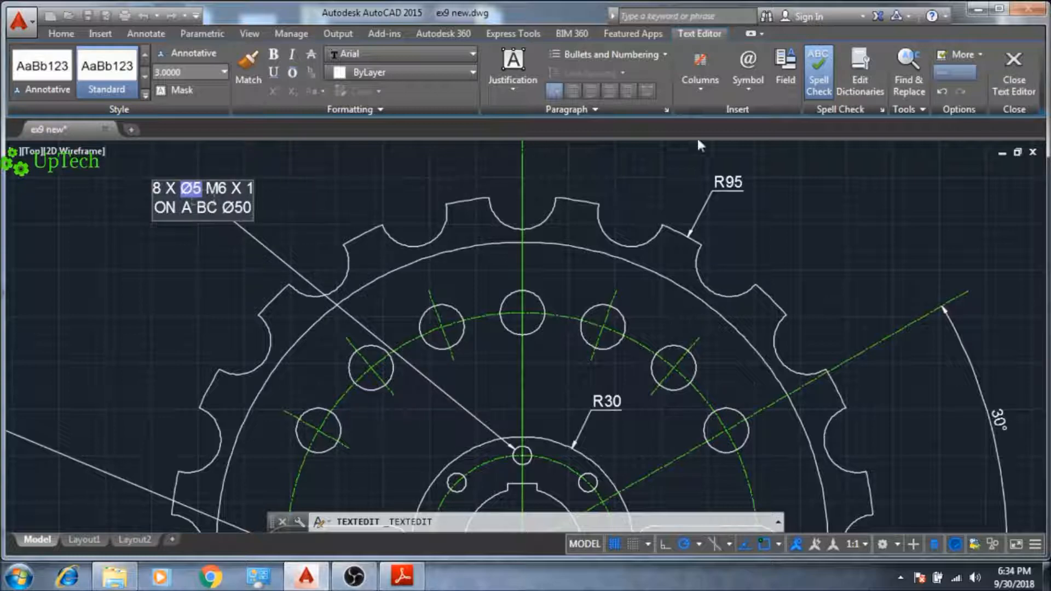
key("Escape")
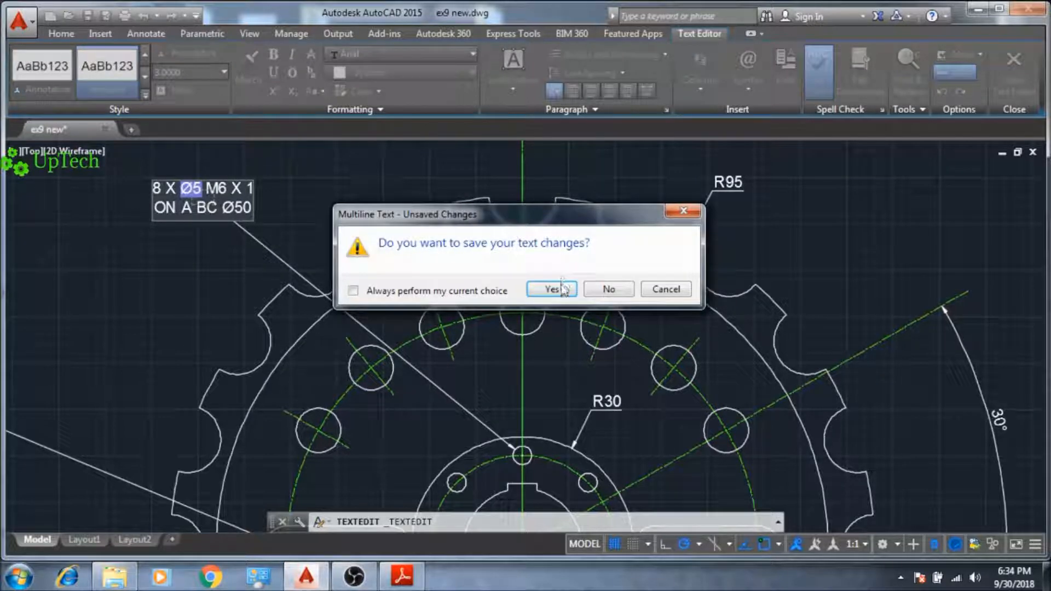
left_click(551, 289)
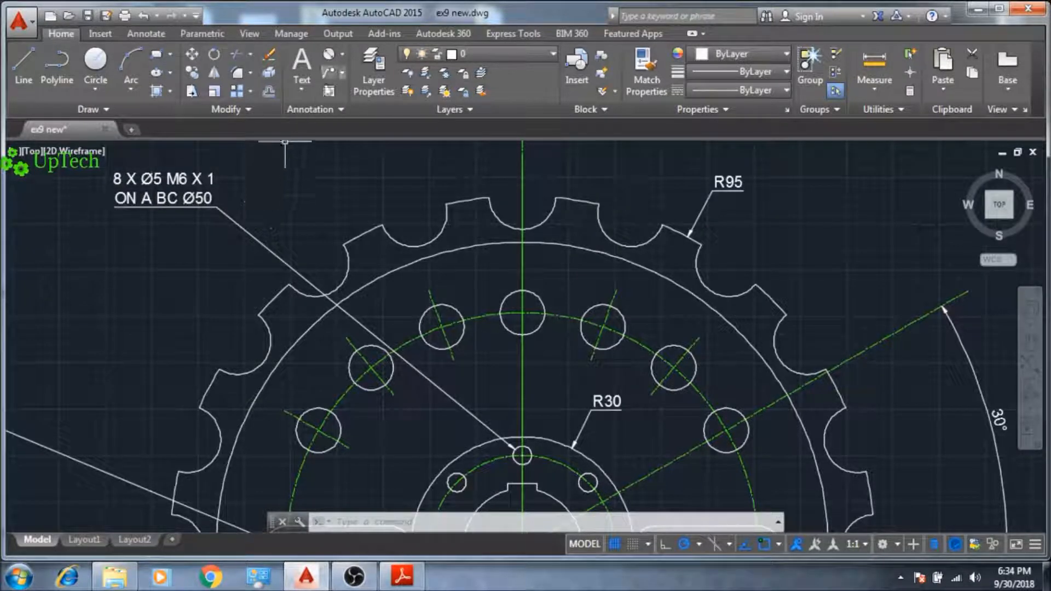
Step: Add a radius dimension to the tooth gap arc beside the R95 dimension, placing its text outside the gear at the upper right
left_click(344, 55)
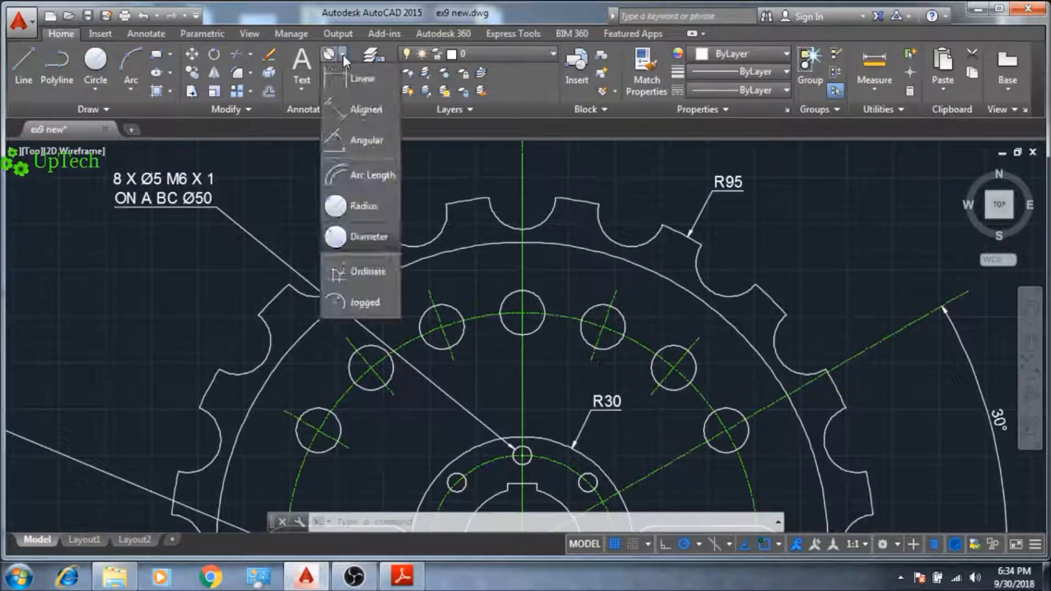
left_click(357, 204)
middle_click_drag(756, 253, 626, 257)
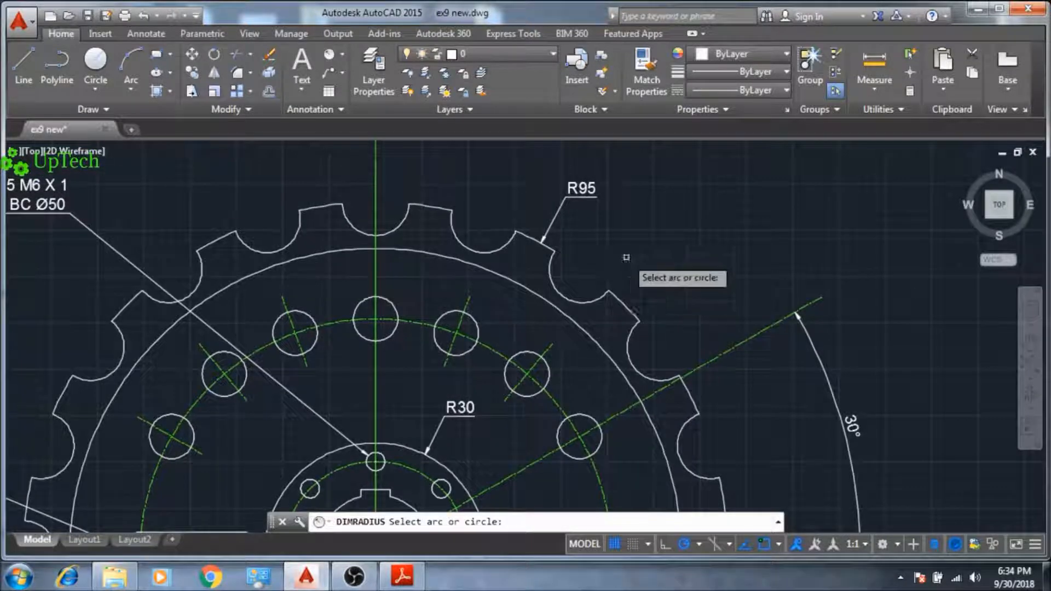
left_click(577, 300)
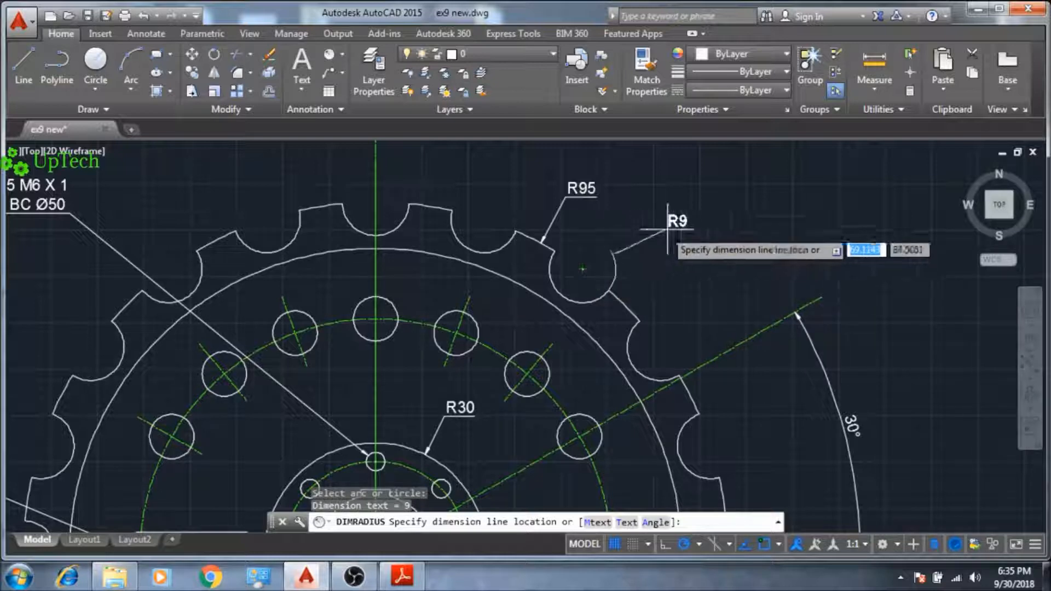
left_click(732, 228)
Step: Edit the text of the tooth gap's radius dimension, adding the prefix "20 X" before the radius value
middle_click_drag(739, 249, 672, 255)
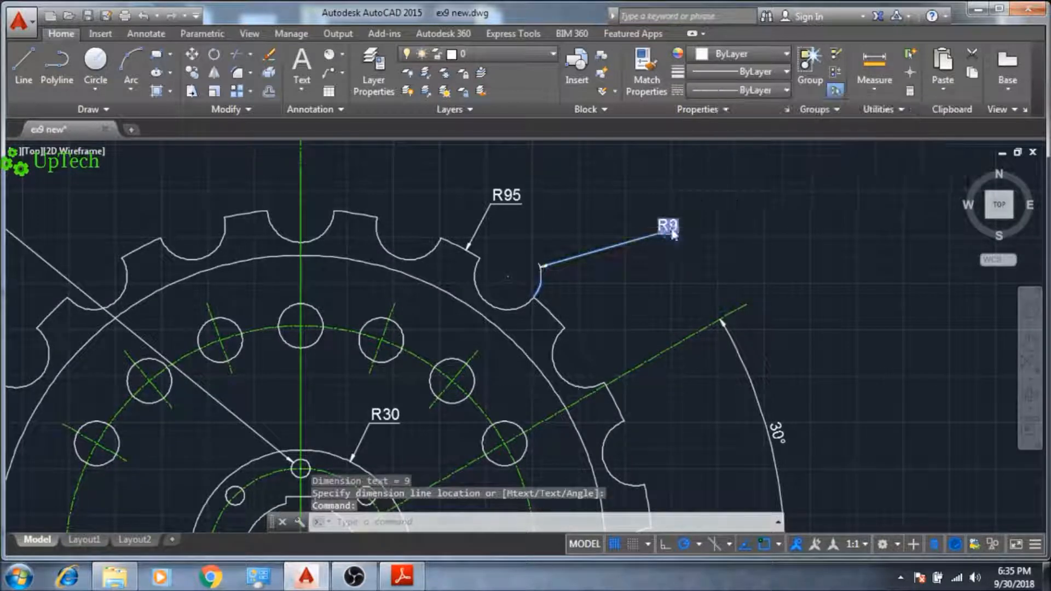
double_click(667, 225)
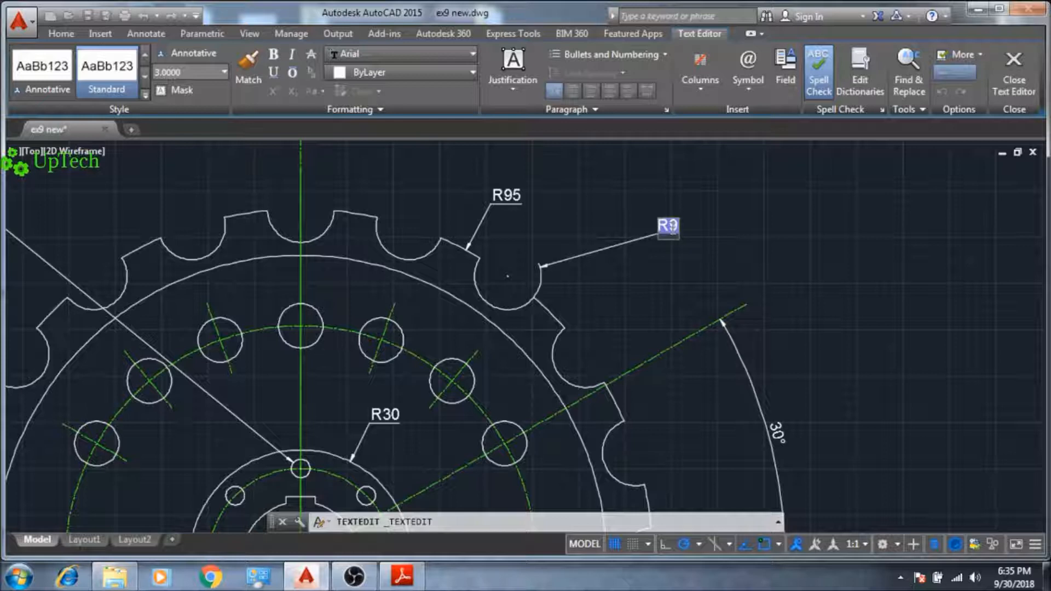
type("20 X")
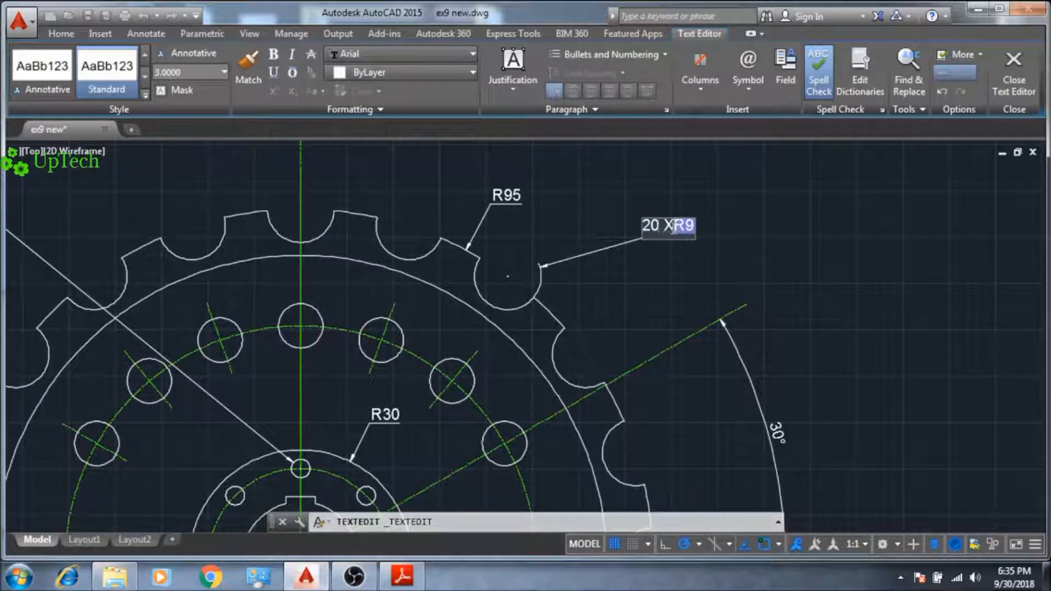
Step: Add a second line "TEETH EQUALLY SPACED" below the tooth gap's radius value and save the text change
left_click_drag(677, 227, 697, 233)
left_click(691, 230)
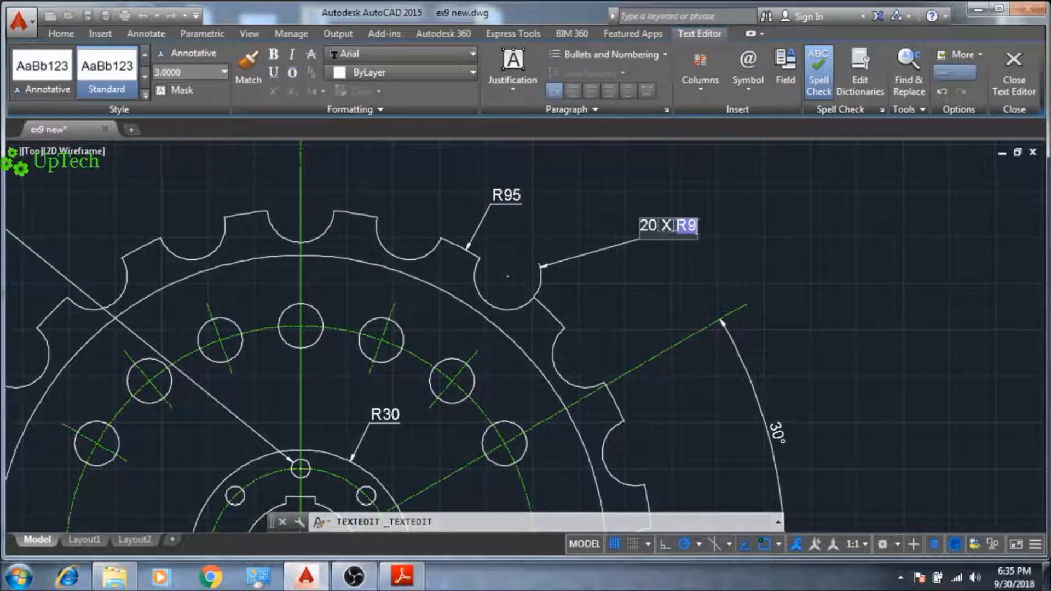
type("TE")
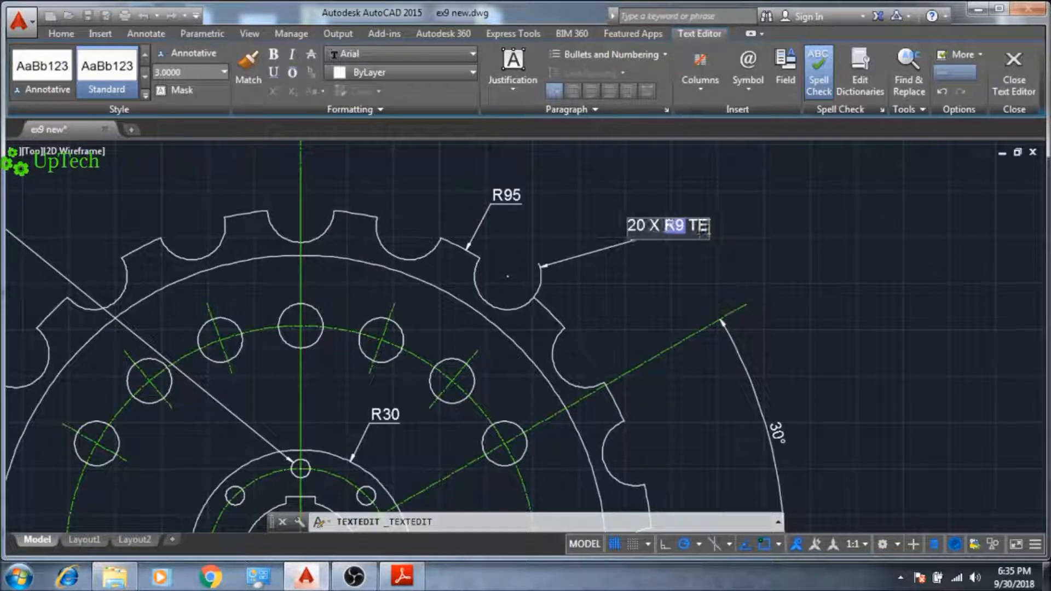
type("ET")
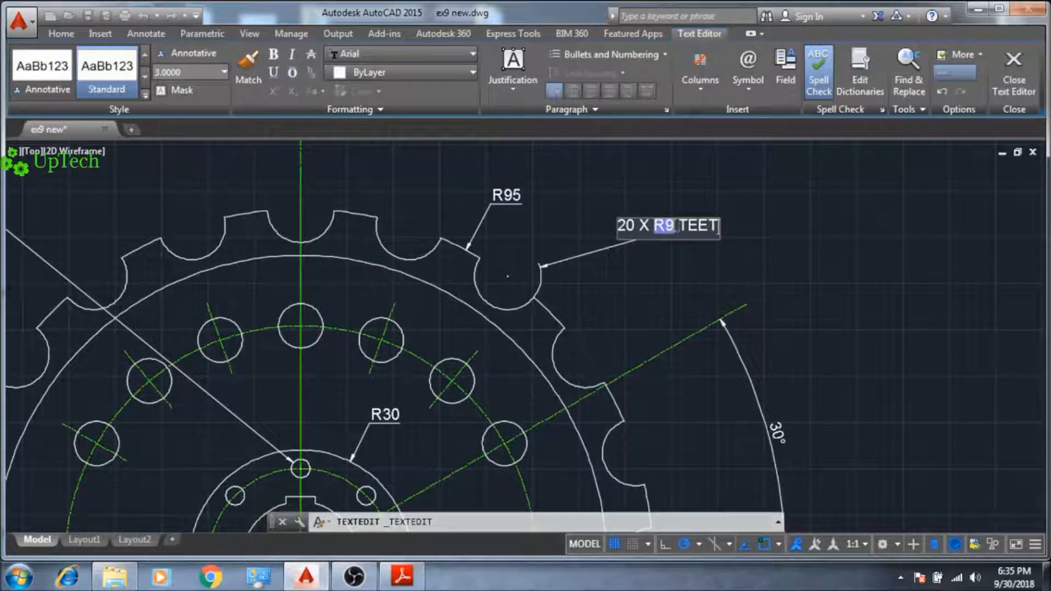
type("H EQUALL")
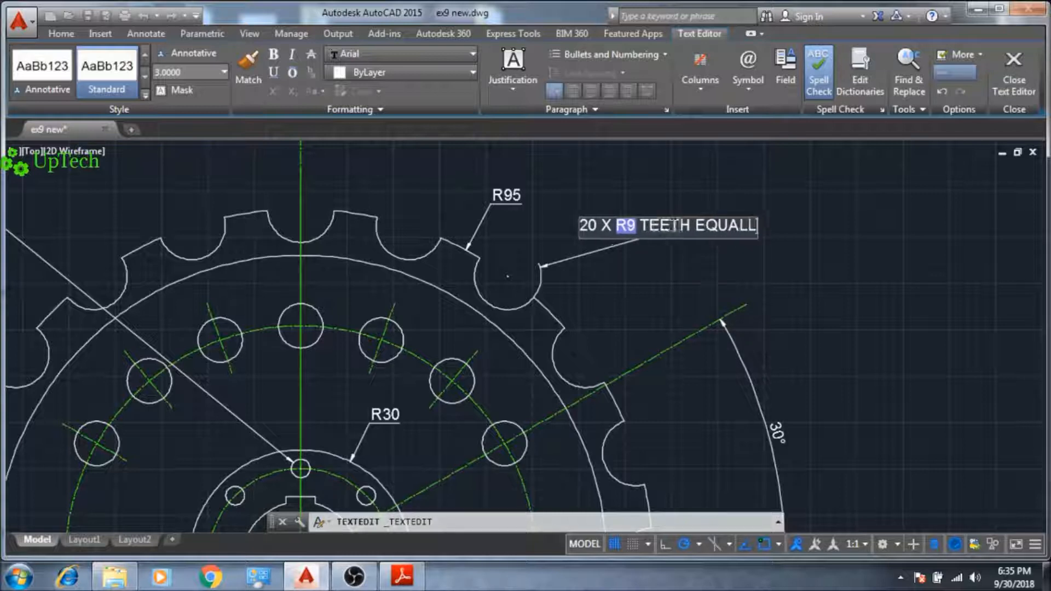
type("Y S")
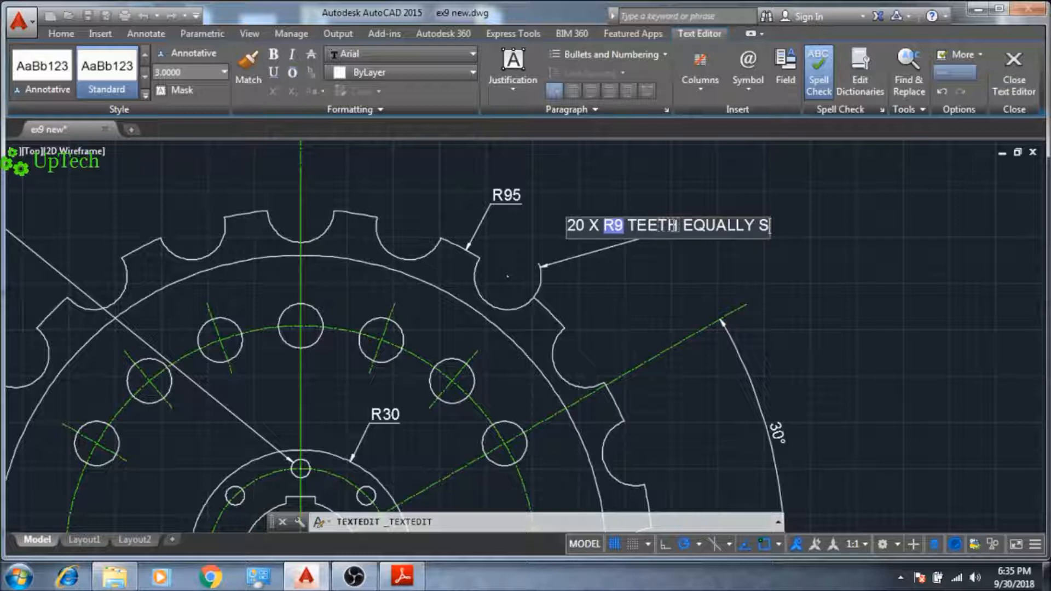
type("PACE")
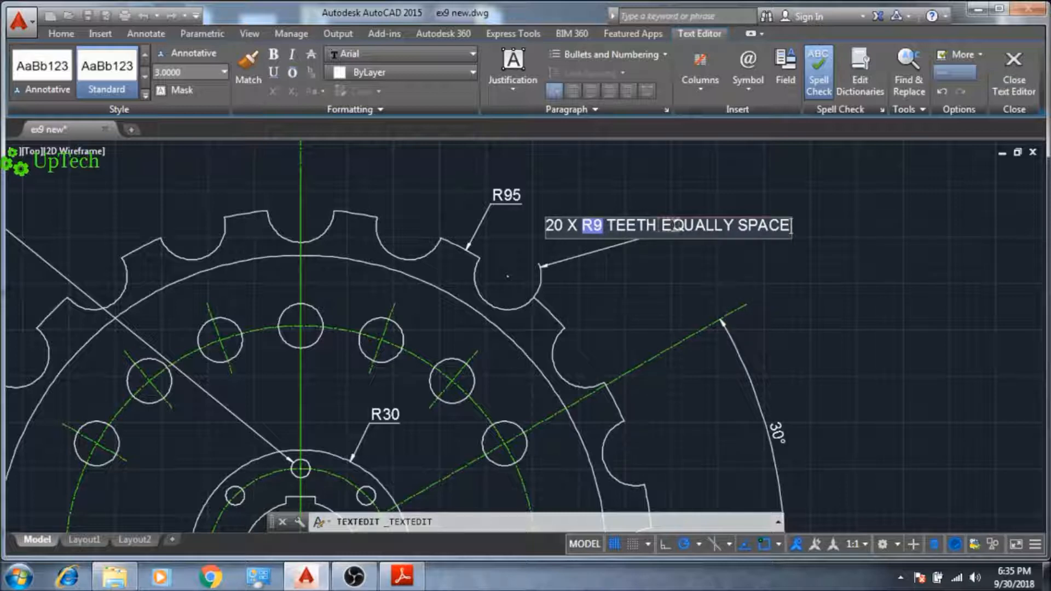
type("D")
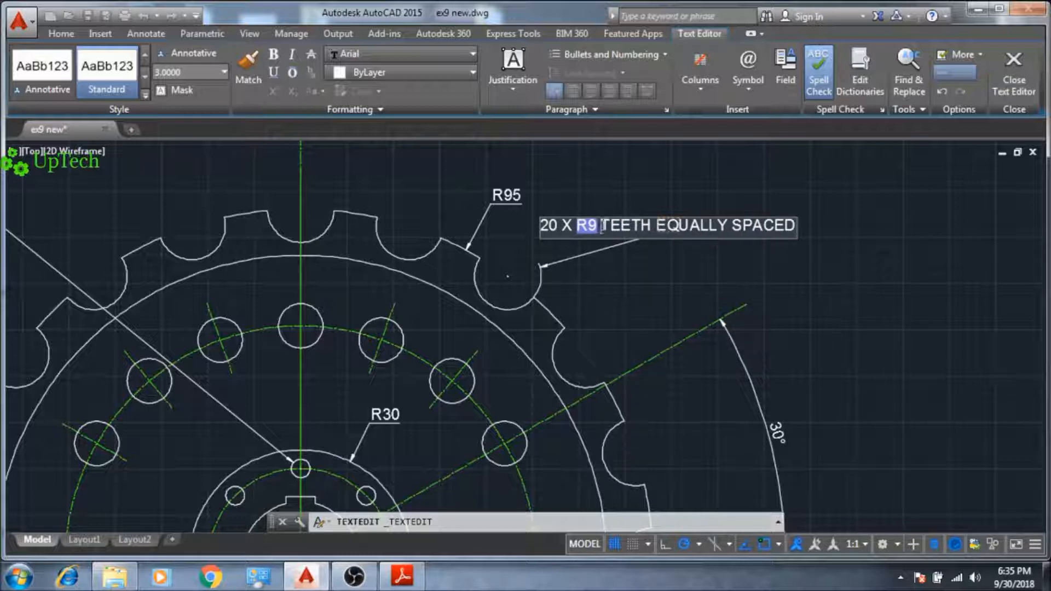
key("Return")
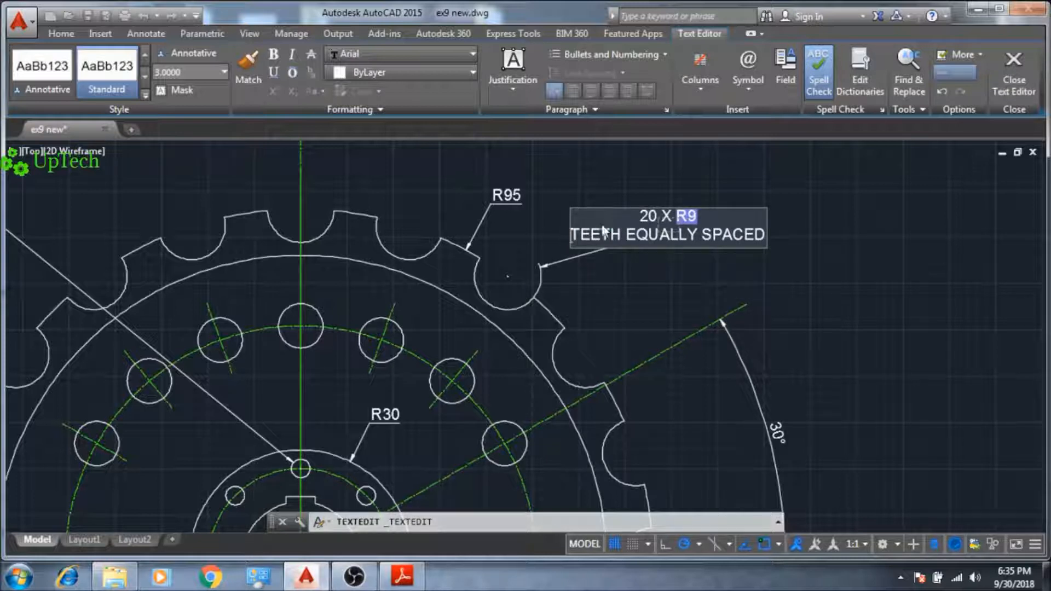
key("Escape")
left_click(549, 289)
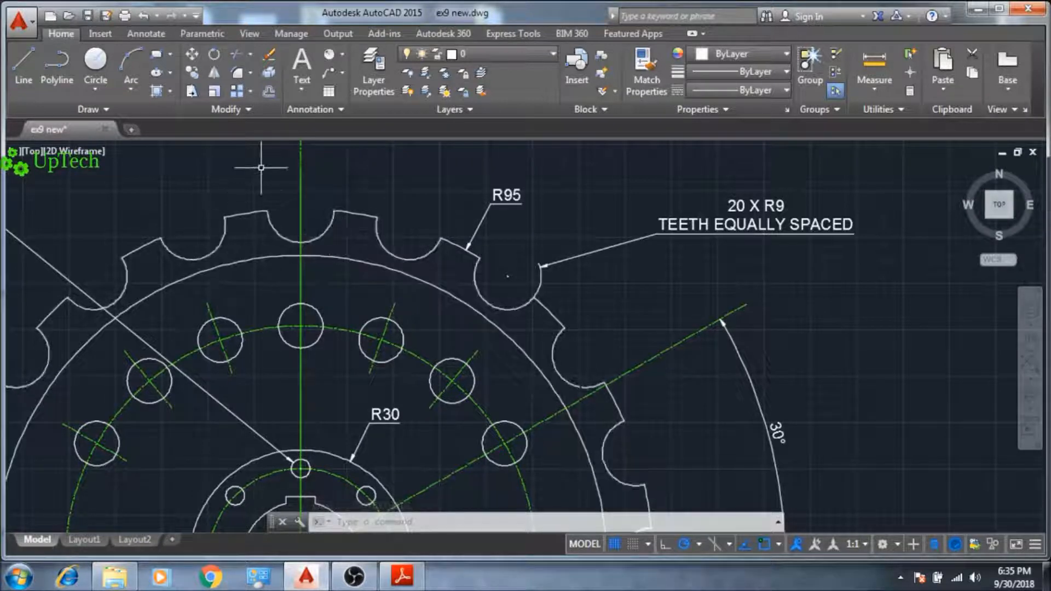
Step: Add a diameter dimension to the leftmost hole of the outer hole arc, placing its text outside the gear above the "8 X R6" dimension
left_click(342, 54)
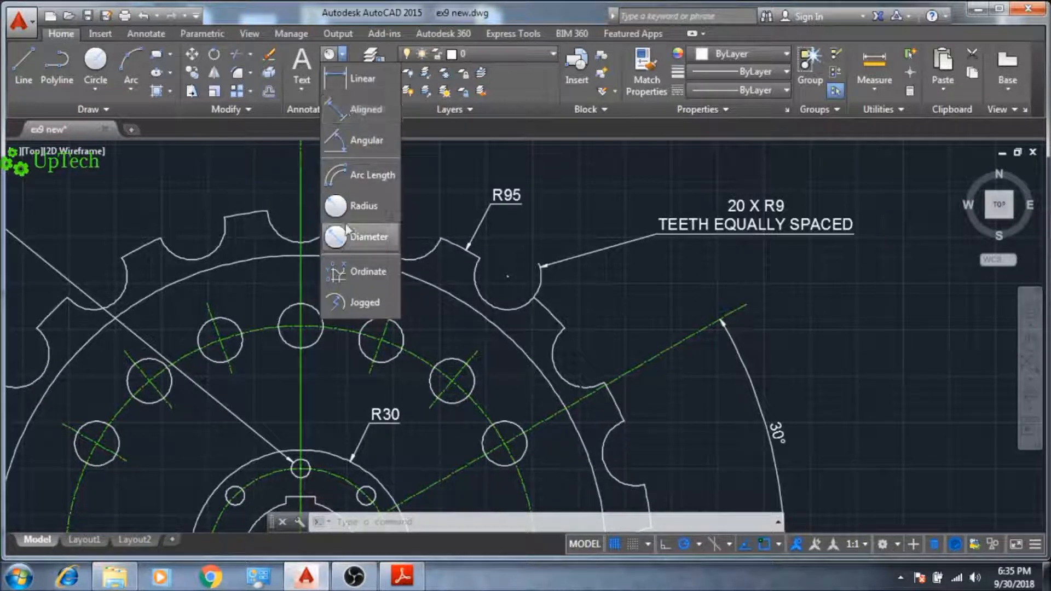
left_click(361, 237)
middle_click_drag(234, 295, 448, 189)
left_click(310, 336)
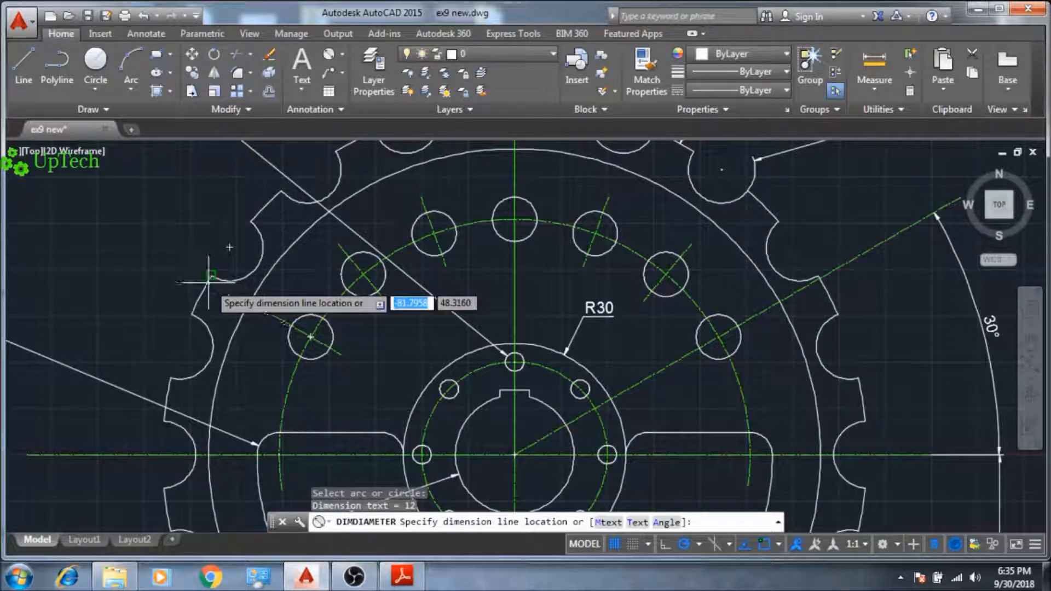
mouse_move(60, 243)
middle_mouse_down()
mouse_move(94, 287)
mouse_move(206, 331)
middle_mouse_up()
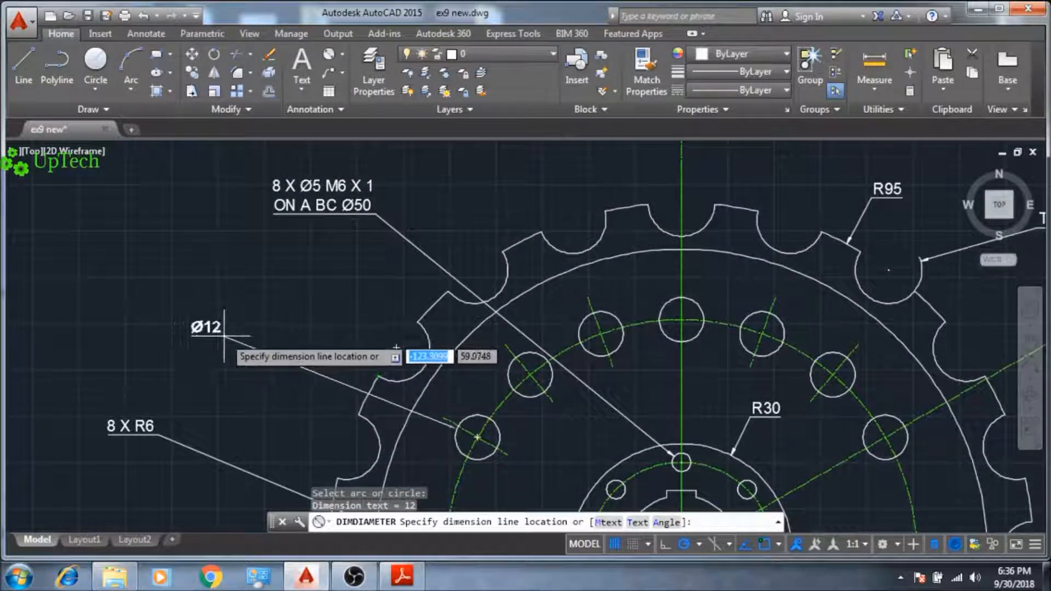
left_click(225, 334)
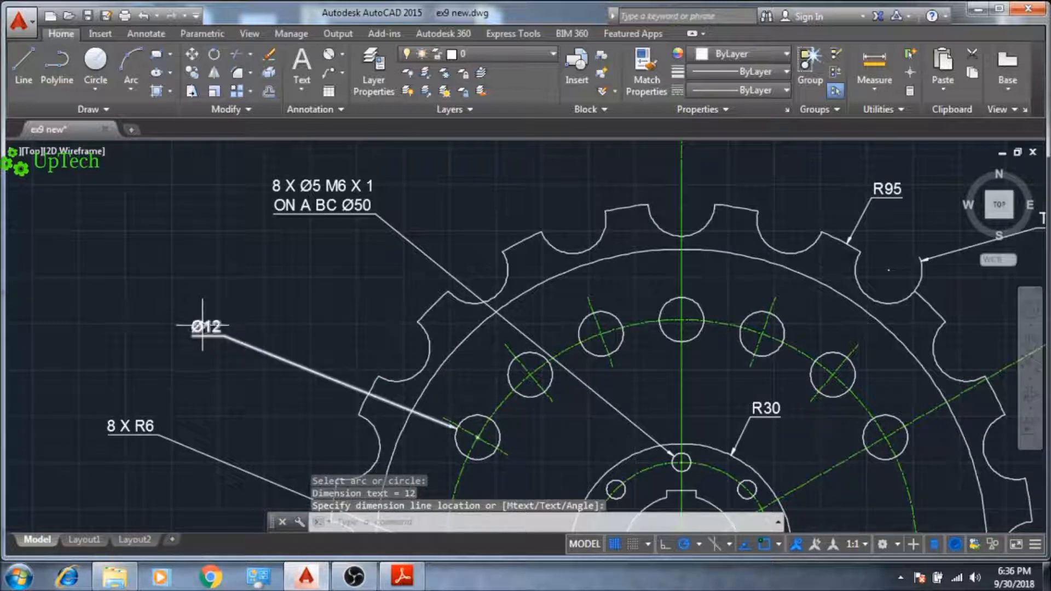
Step: Edit the outer hole's diameter dimension text, adding the prefix "7 X" and a second line "ON A Ø127 BC" with the diameter symbol
double_click(207, 328)
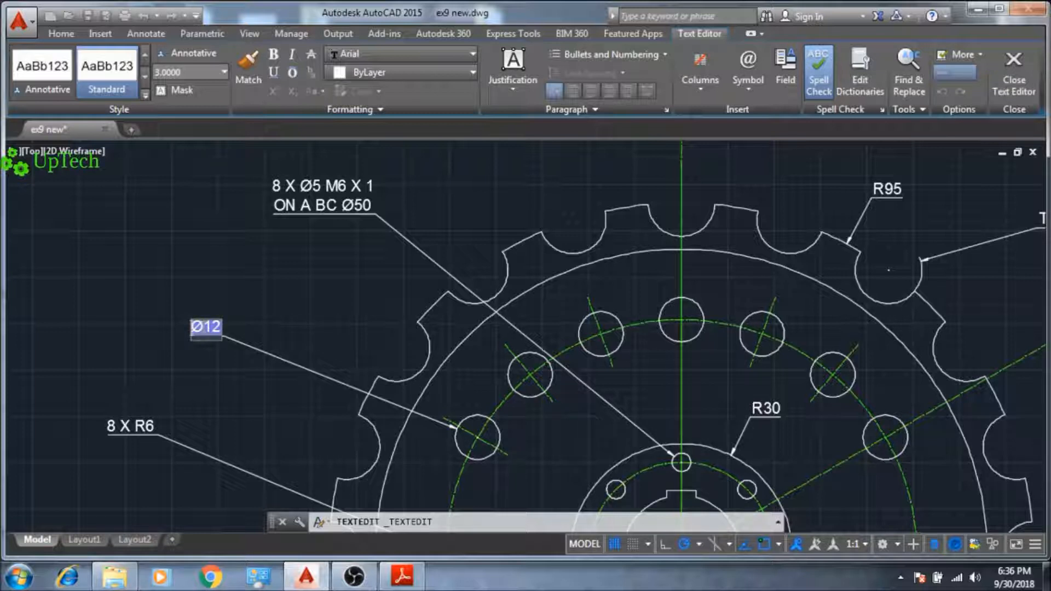
type("7 ")
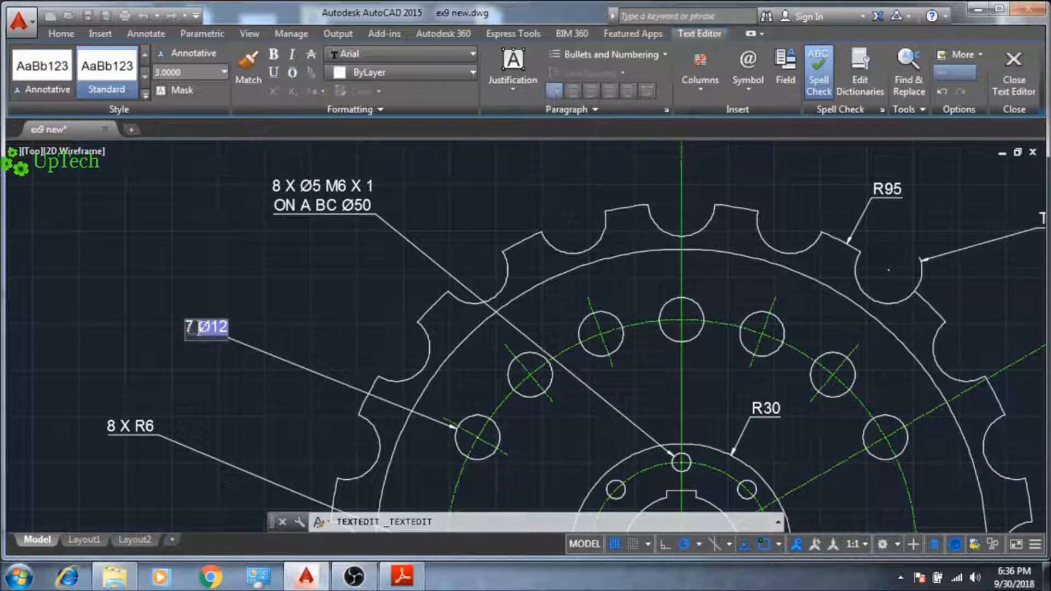
type("X")
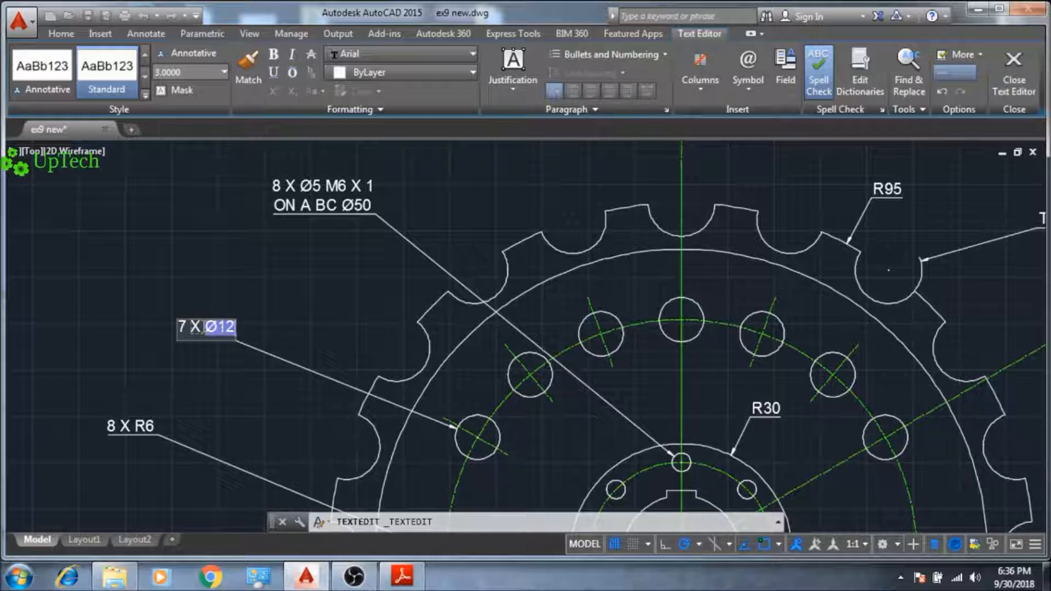
key("Return")
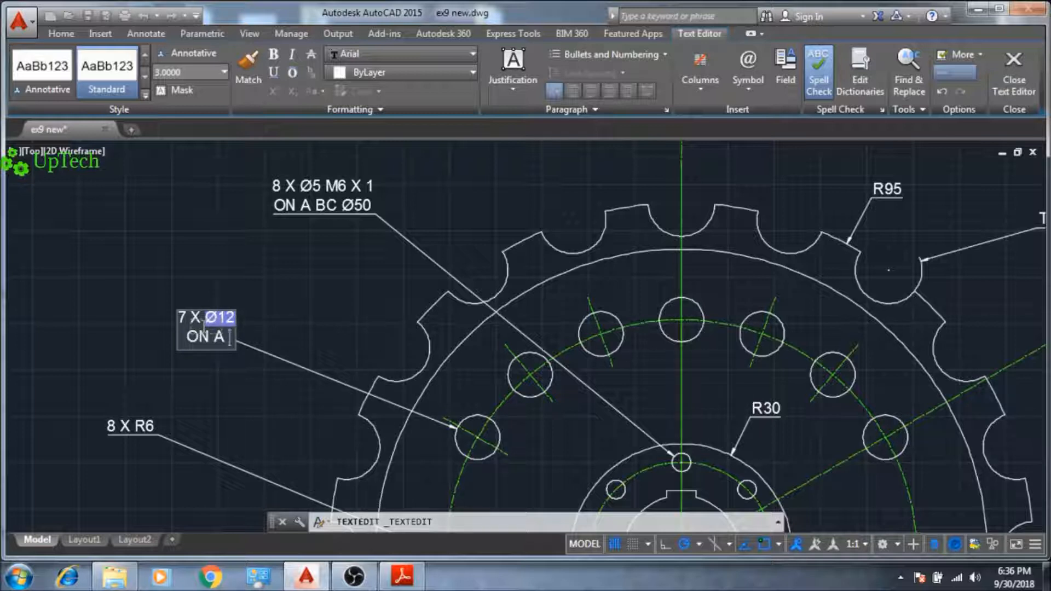
left_click(752, 91)
left_click(758, 150)
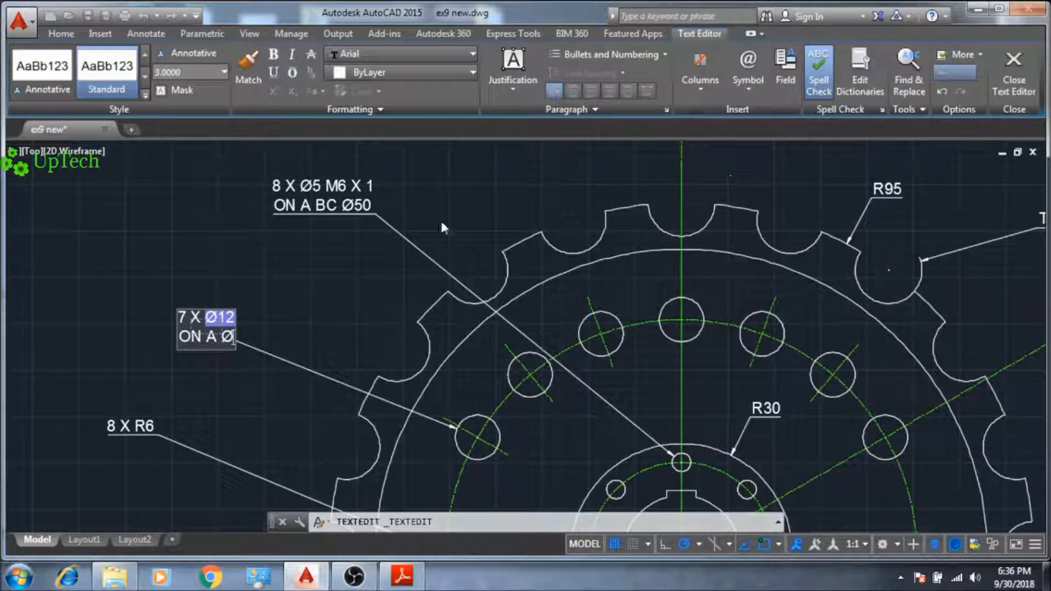
type("127")
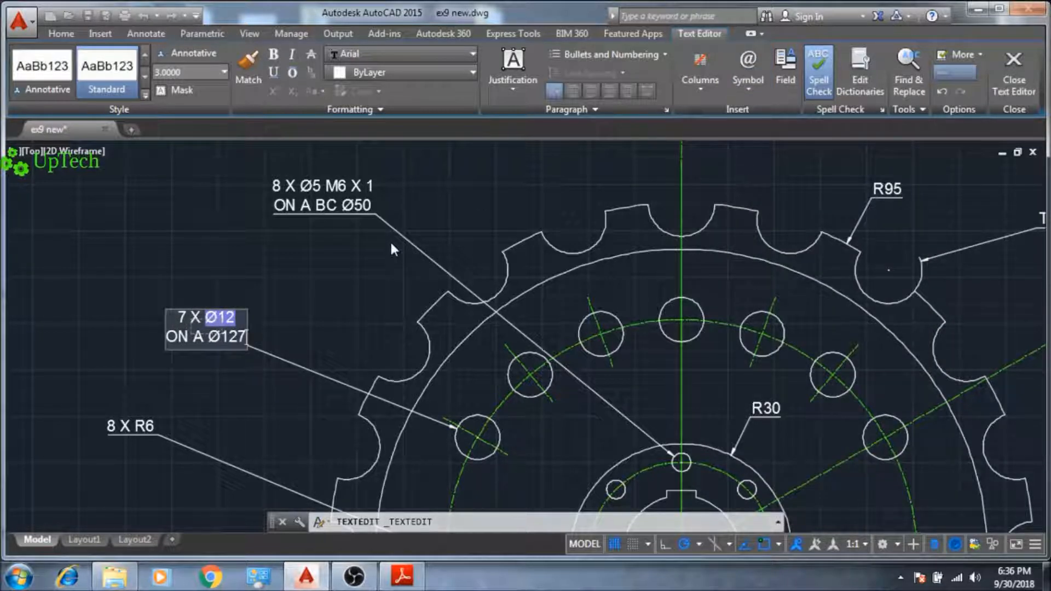
type(" BC")
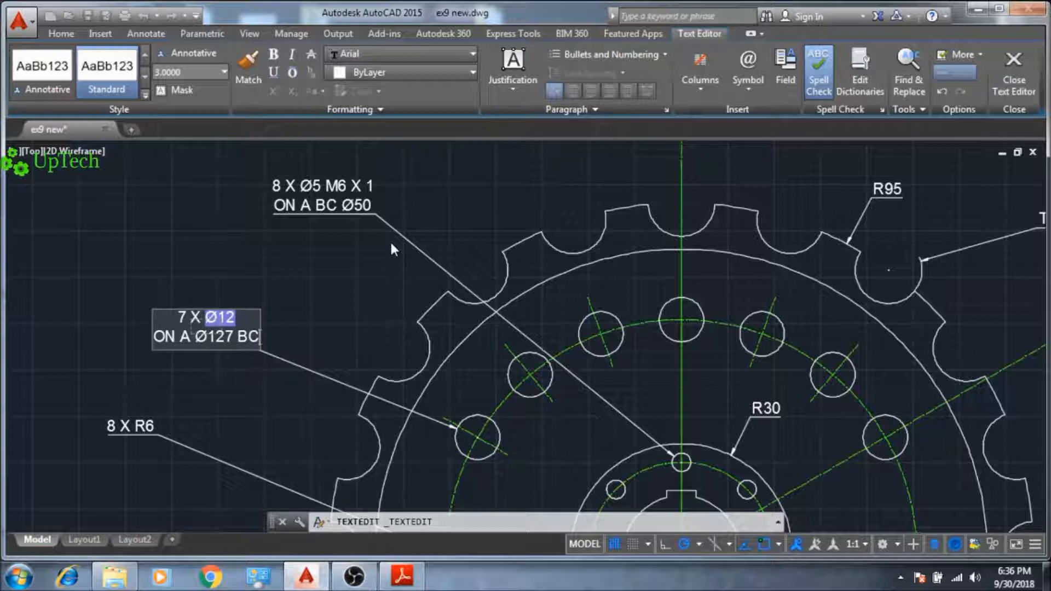
Step: Add a third line "AND A 120° ARC" to the outer hole's dimension text, inserting the degree symbol, and save the text change
type(" AND")
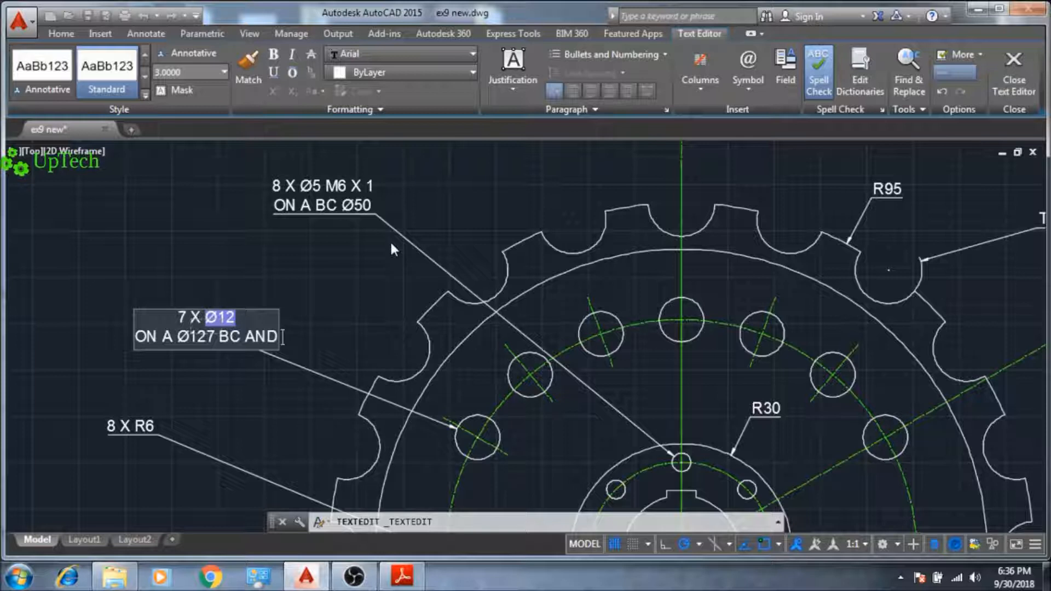
type(" A")
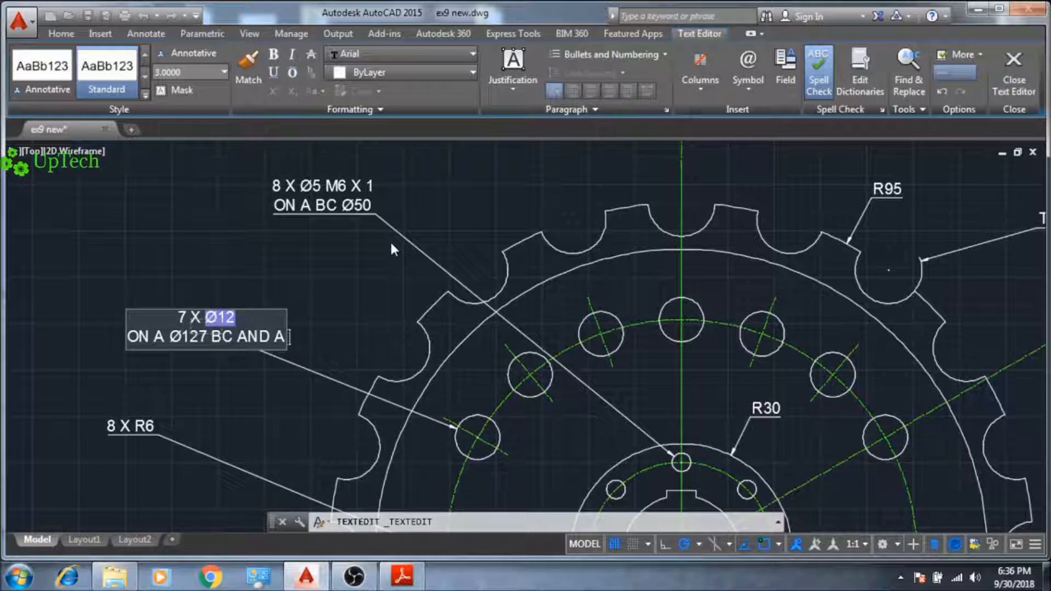
type(" 120")
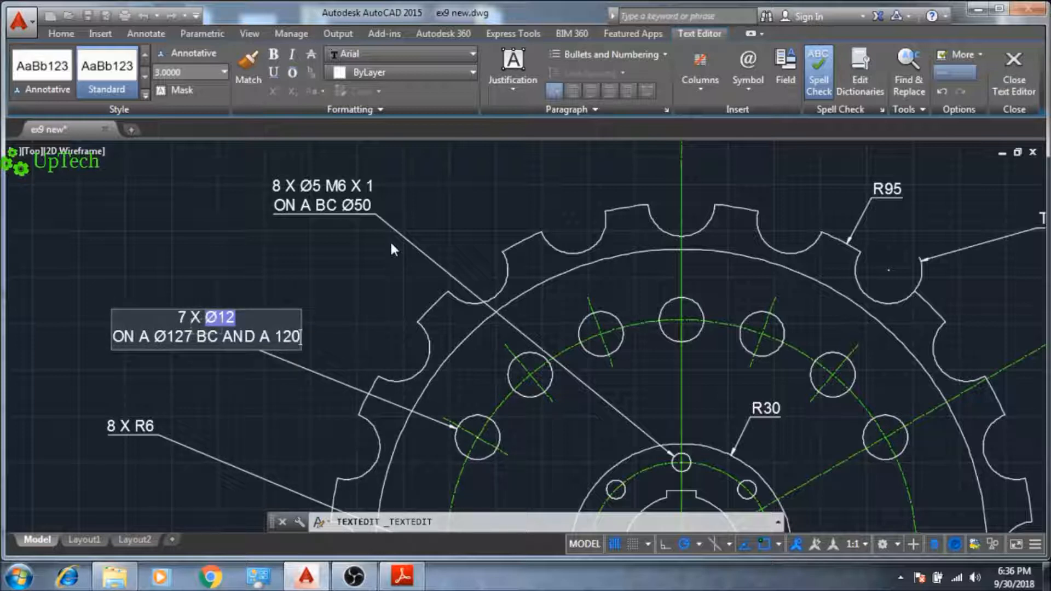
left_click(752, 87)
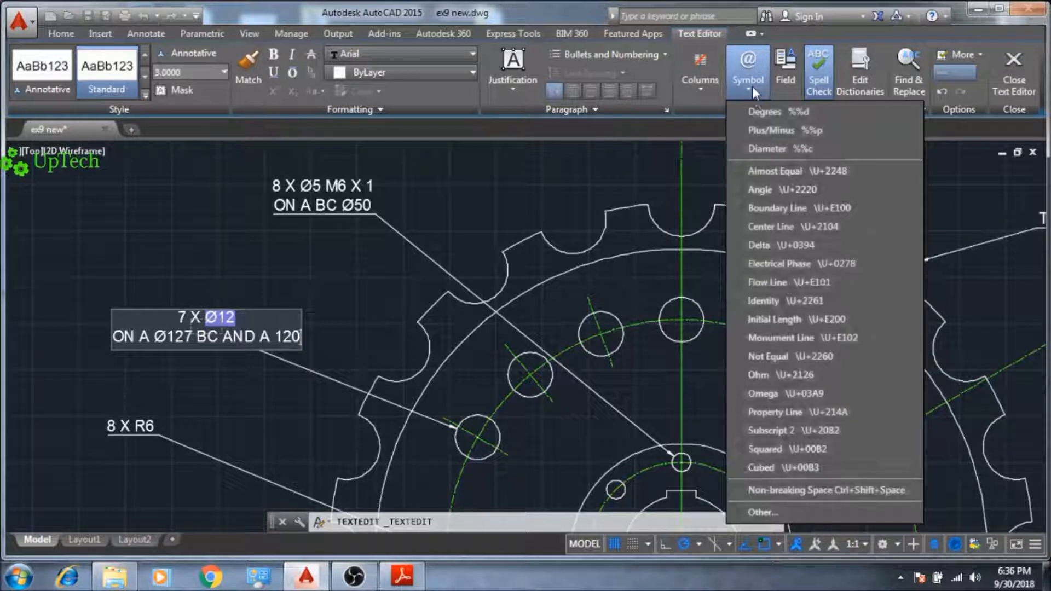
left_click(761, 112)
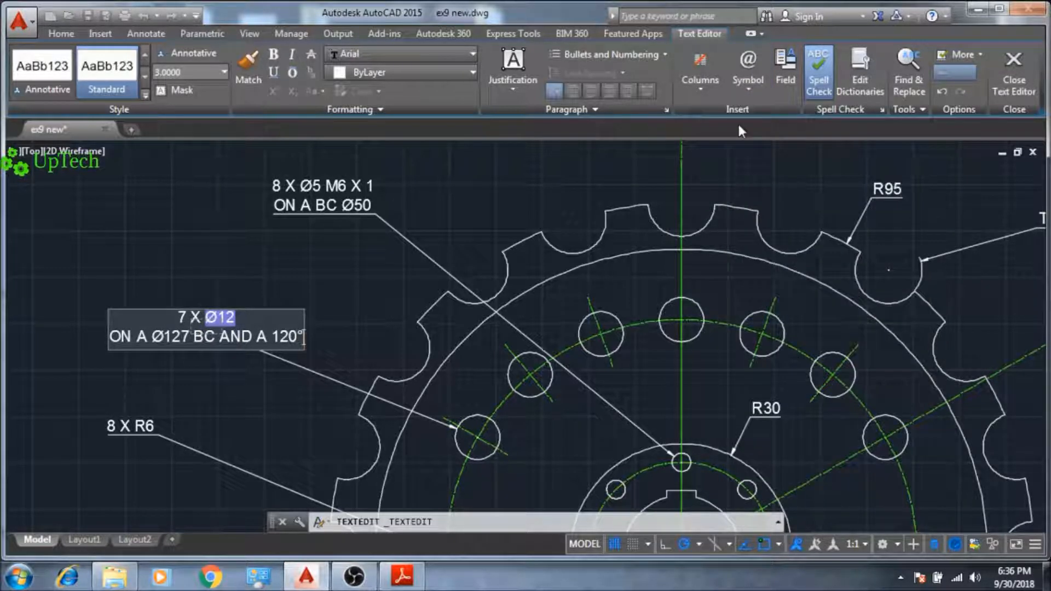
type("ARC")
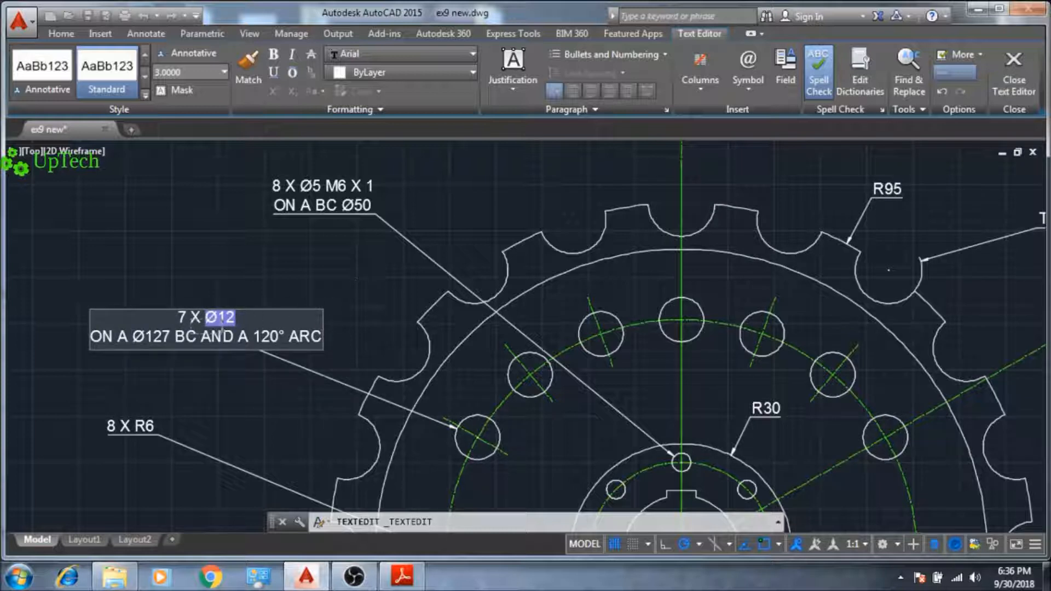
left_click(201, 337)
key("Return")
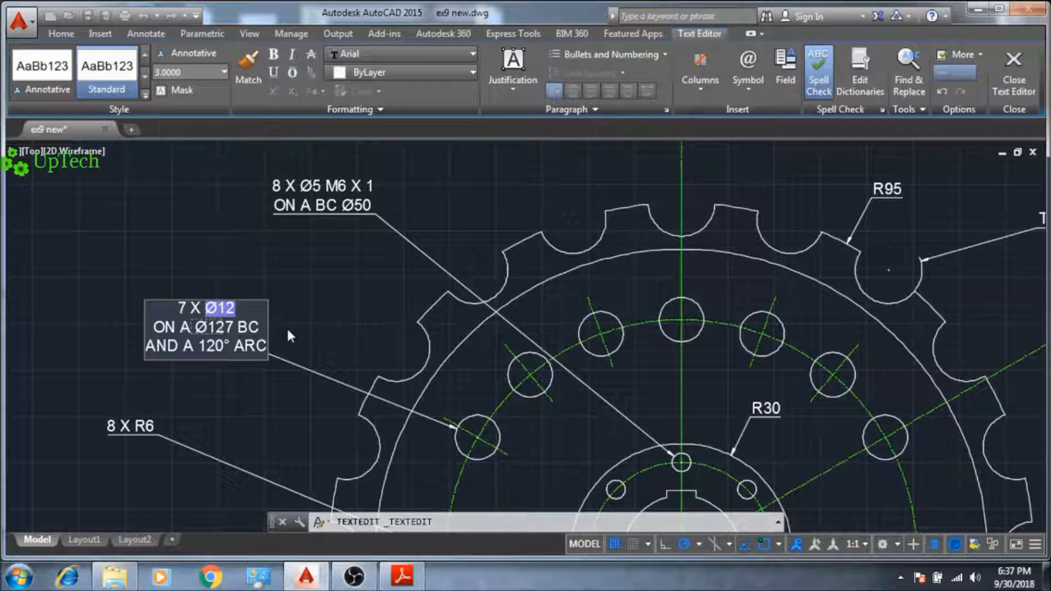
key("Escape")
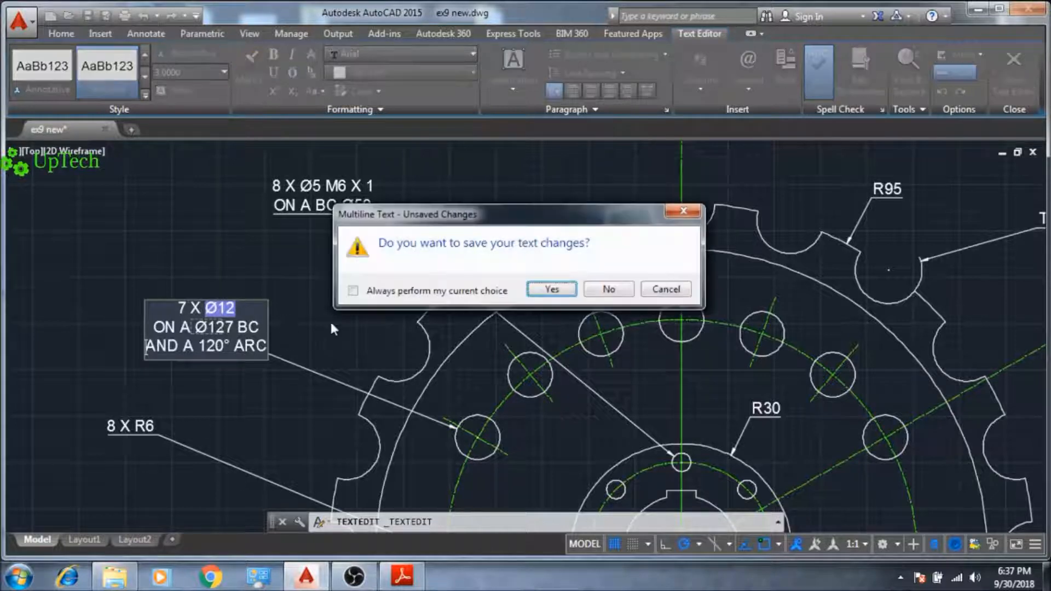
left_click(551, 290)
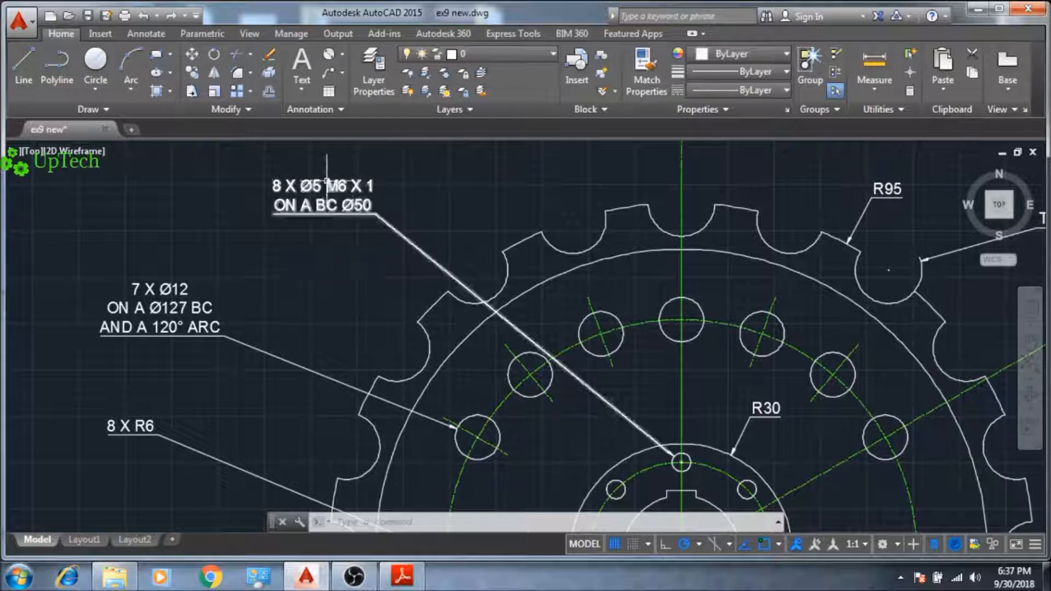
Step: Modify the Standard multileader style, setting its arrowhead size to 2
left_click(327, 112)
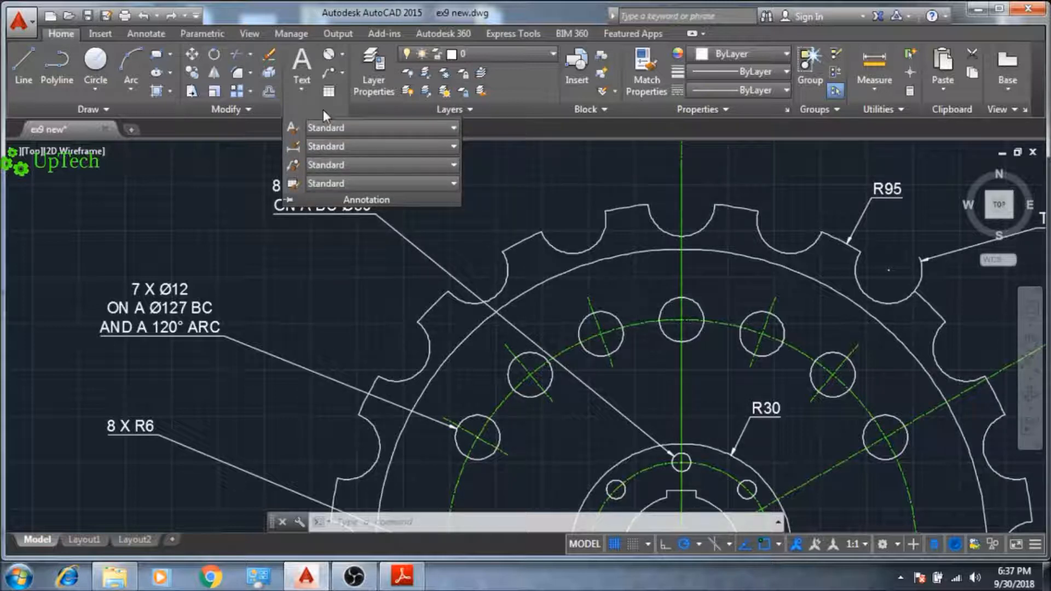
left_click(294, 166)
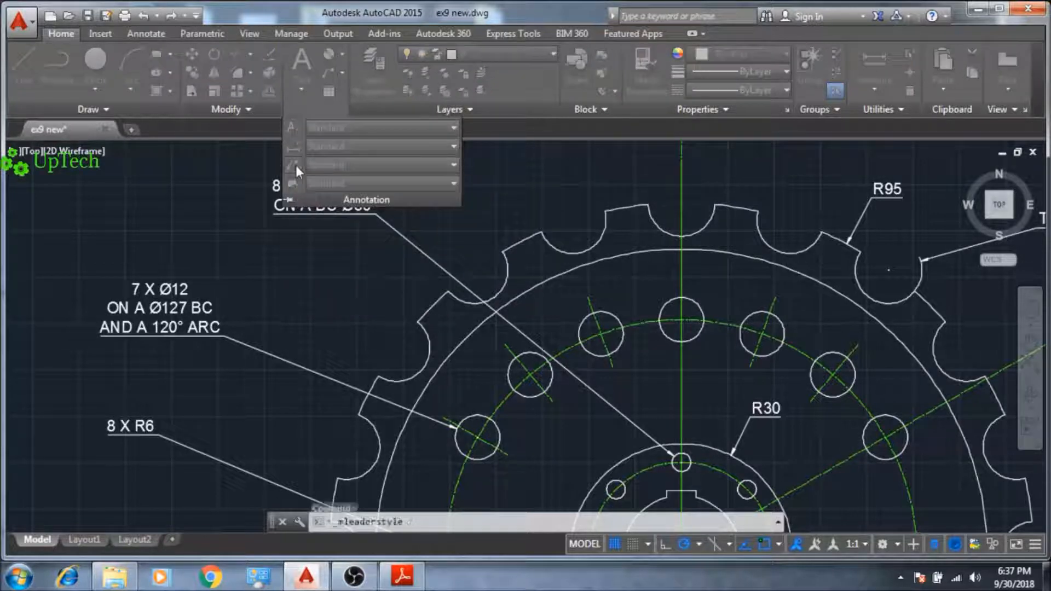
left_click(665, 266)
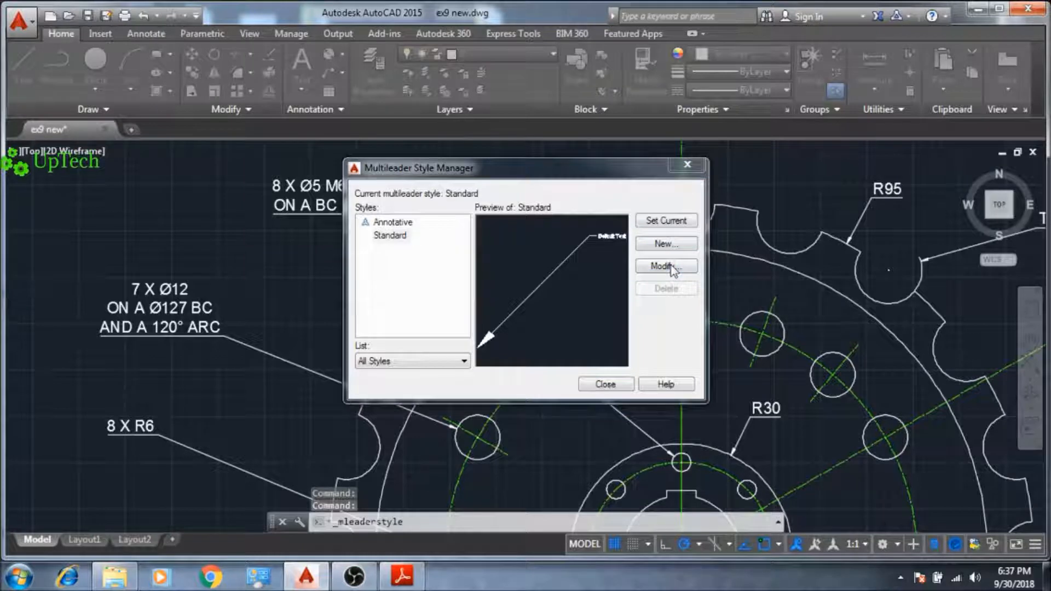
left_click(343, 126)
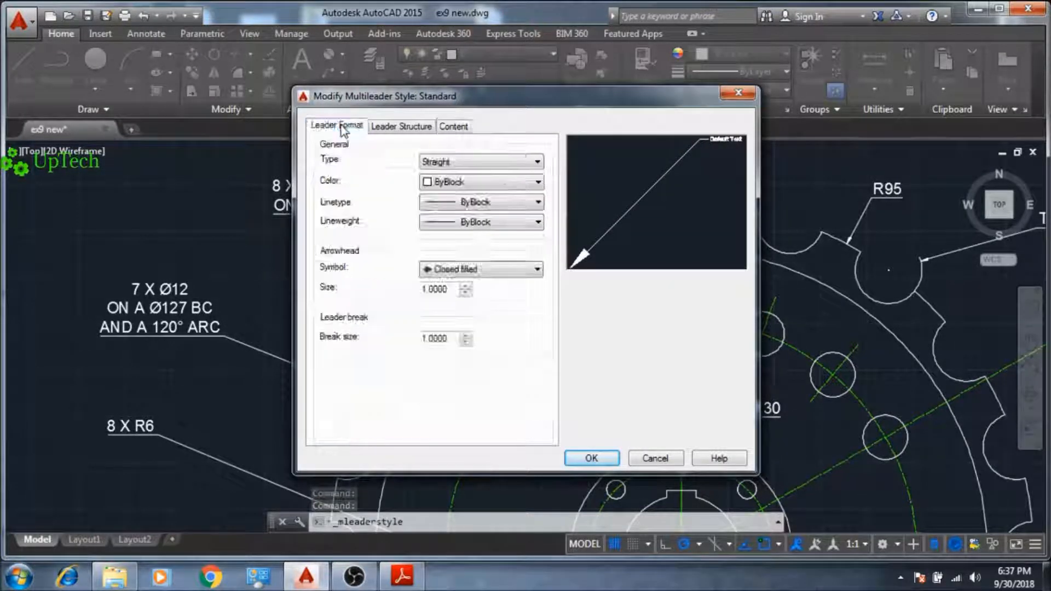
double_click(450, 290)
type("2")
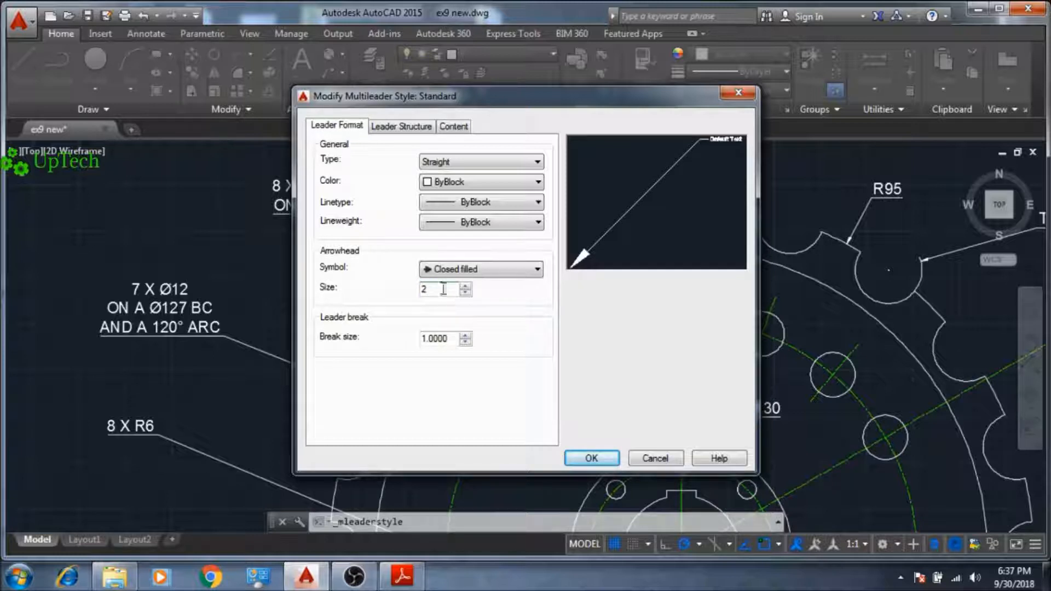
Step: Set the Standard multileader style's text height to 3 and save the style
left_click(450, 130)
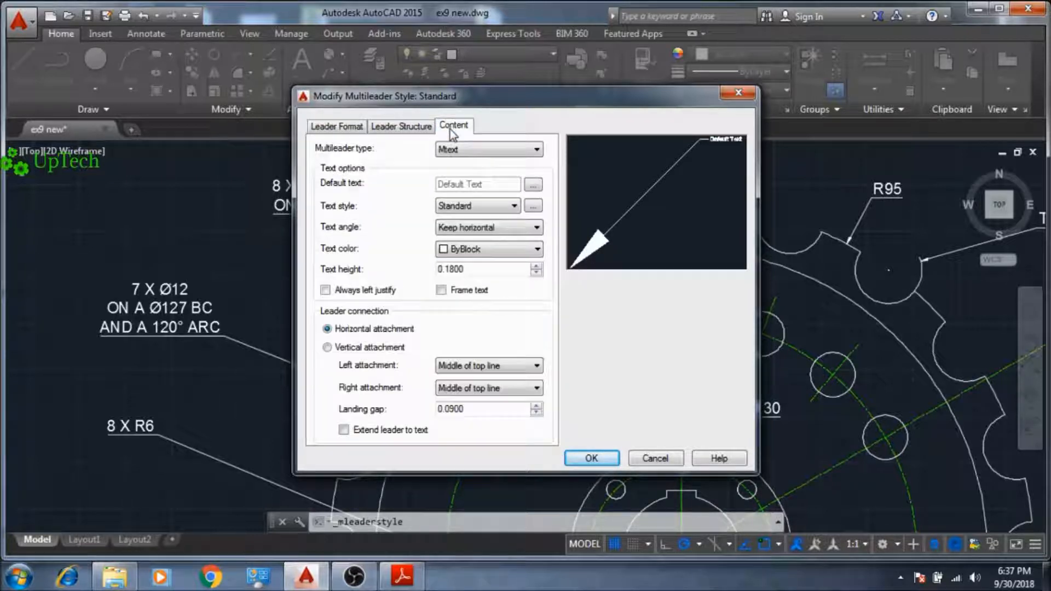
double_click(477, 271)
key("Down")
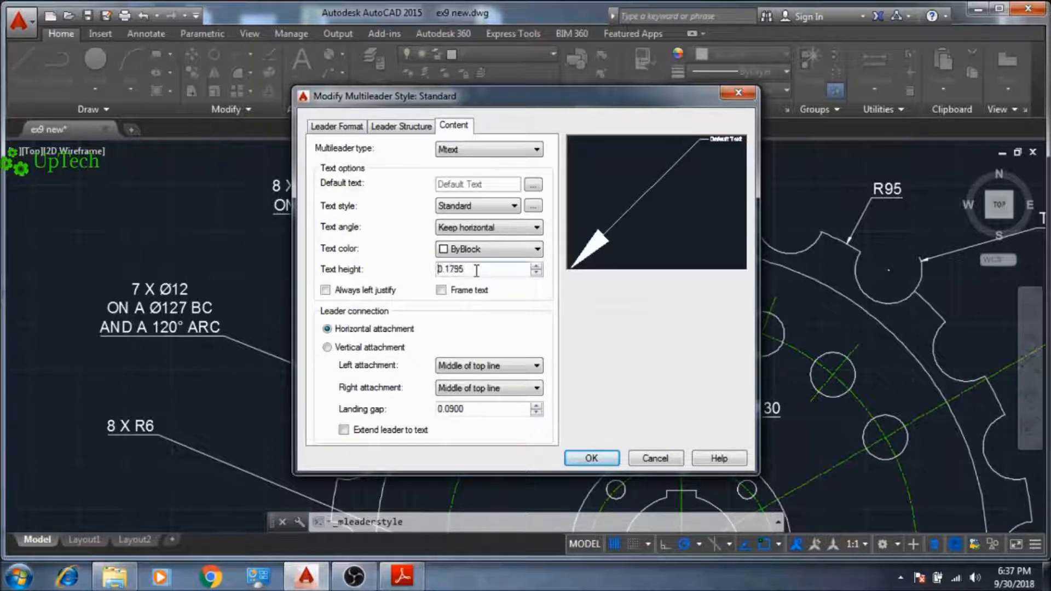
type("3")
left_click(591, 457)
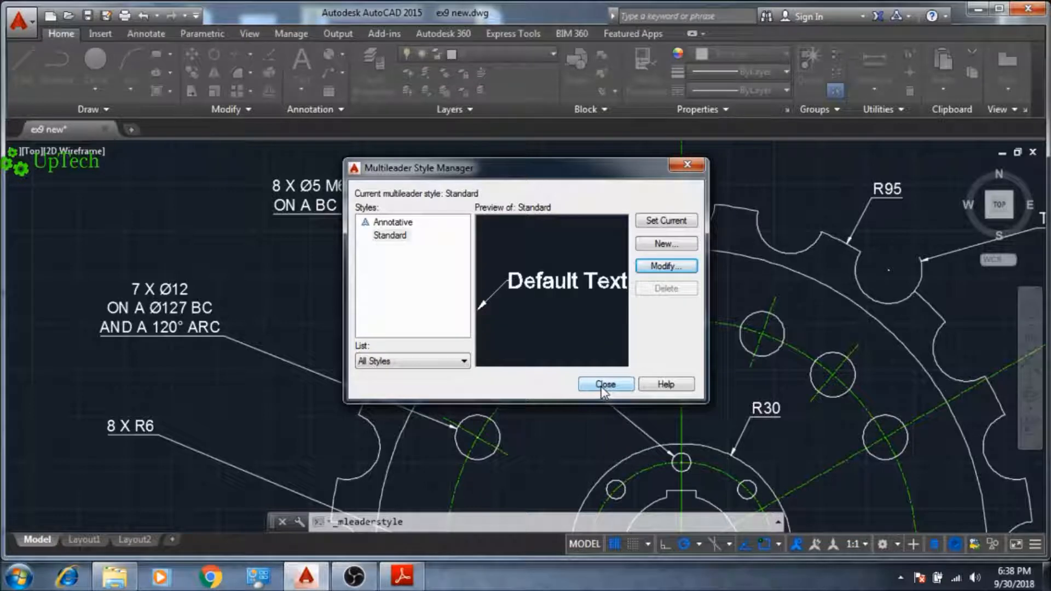
left_click(604, 384)
Step: Place a multileader from the upper right corner of the bore's keyway to a landing outside the gear, below the "TEETH EQUALLY SPACED" note
scroll(564, 440, "up", 2)
middle_click_drag(564, 441, 364, 329)
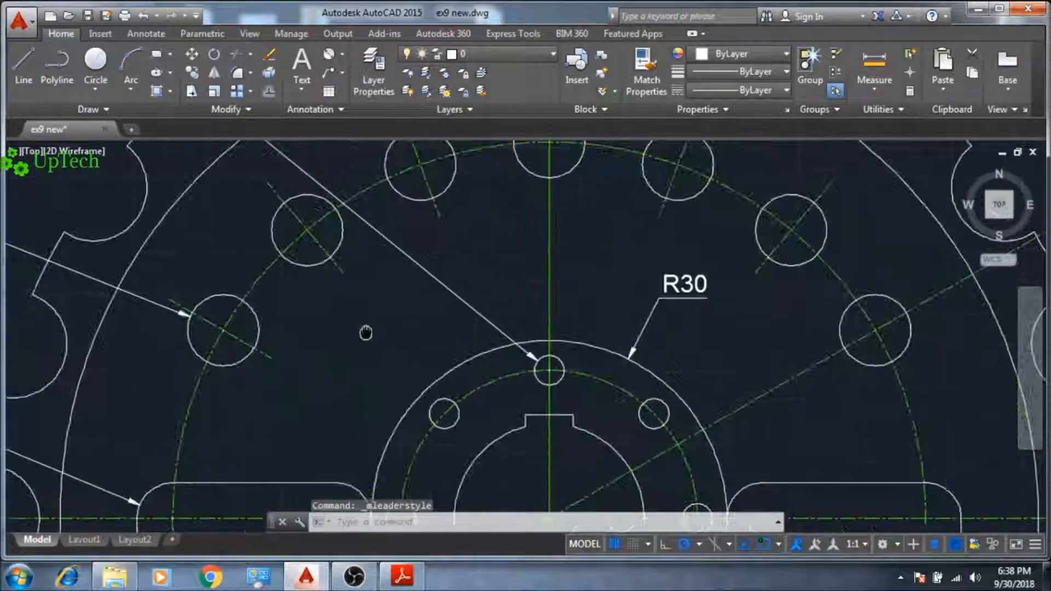
scroll(329, 298, "down", 6)
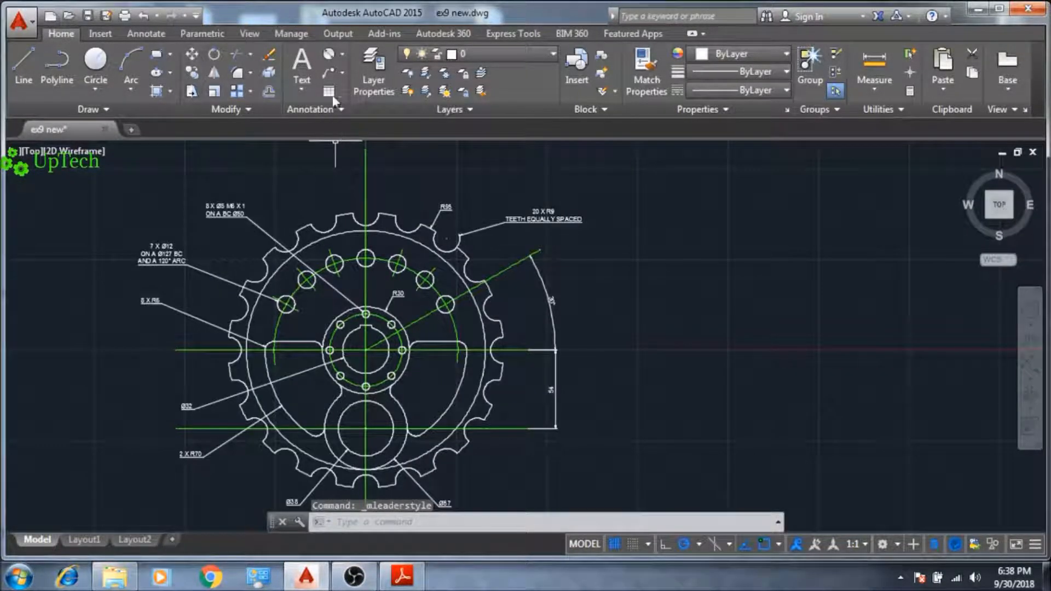
left_click(328, 72)
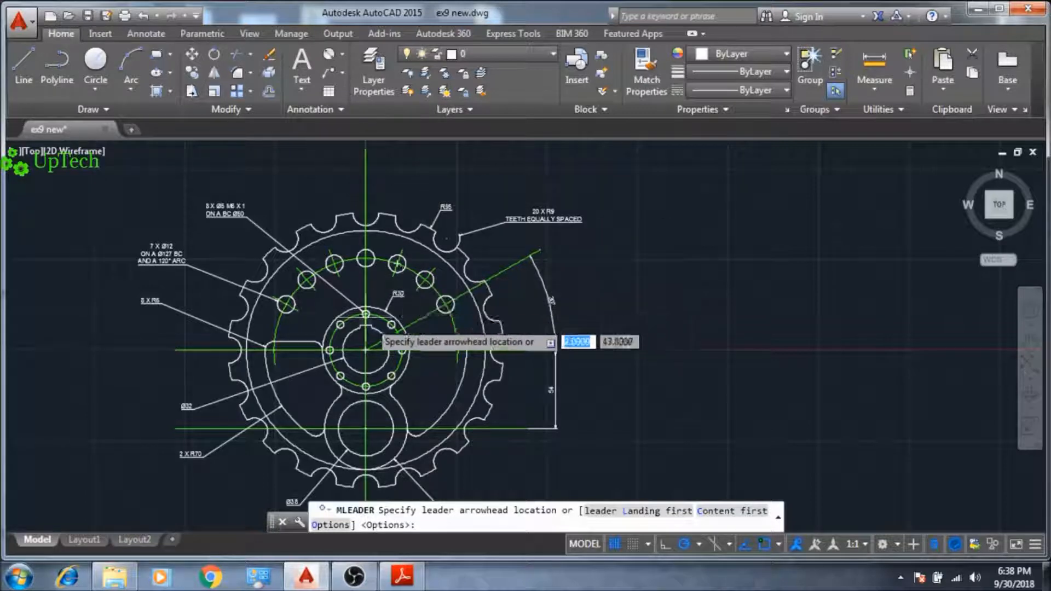
scroll(370, 326, "up", 4)
left_click(375, 324)
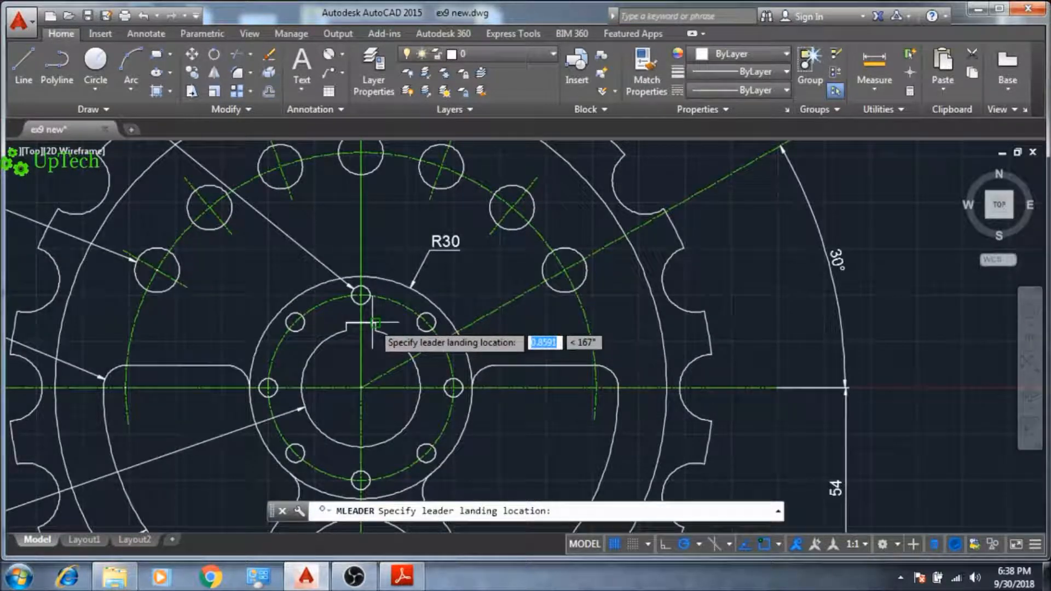
scroll(568, 201, "up", 4)
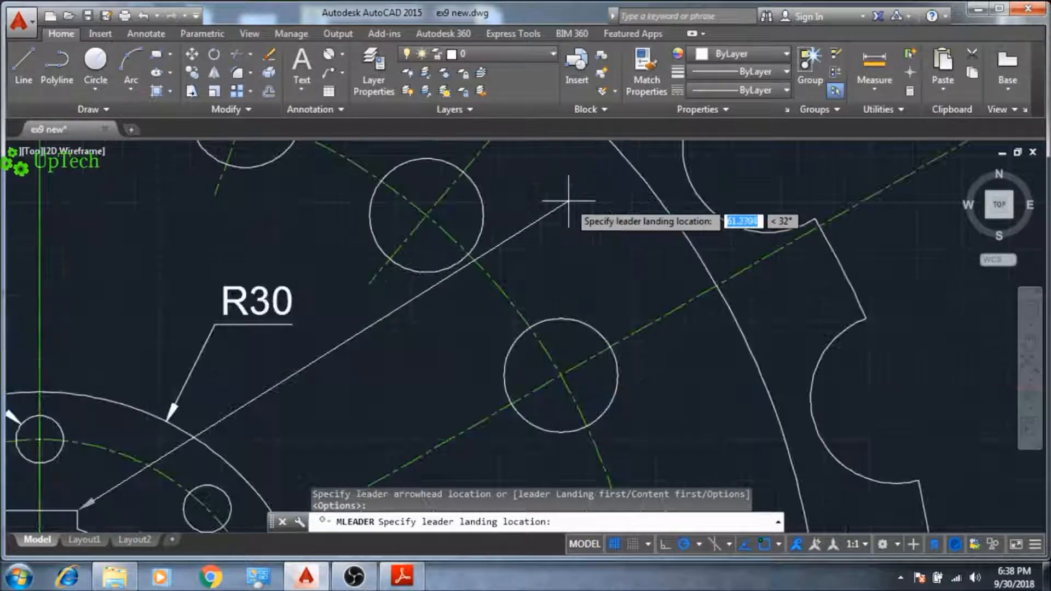
scroll(568, 201, "down", 4)
middle_click_drag(568, 201, 565, 326)
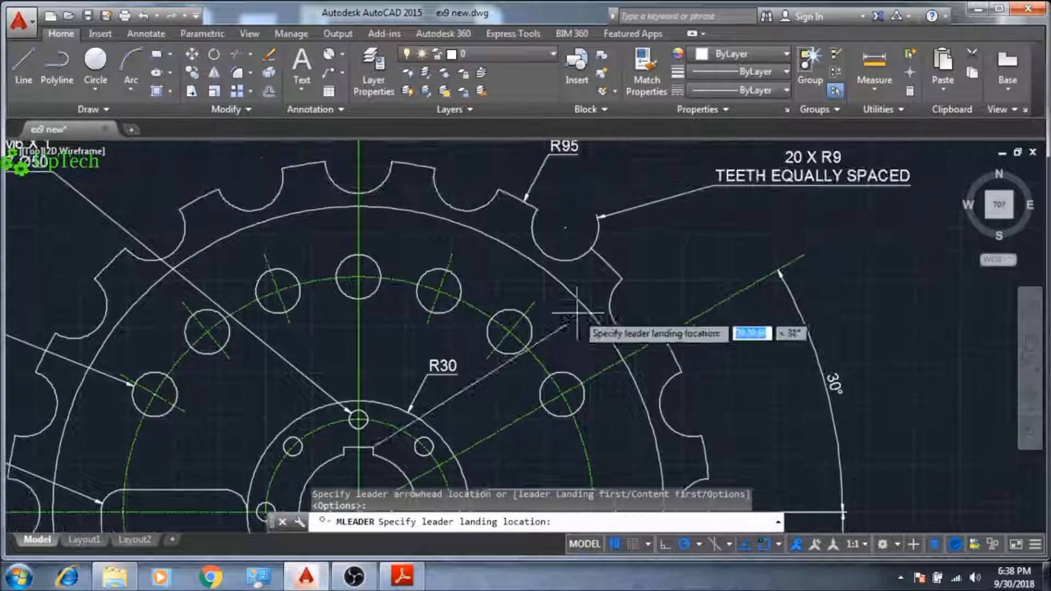
left_click(711, 262)
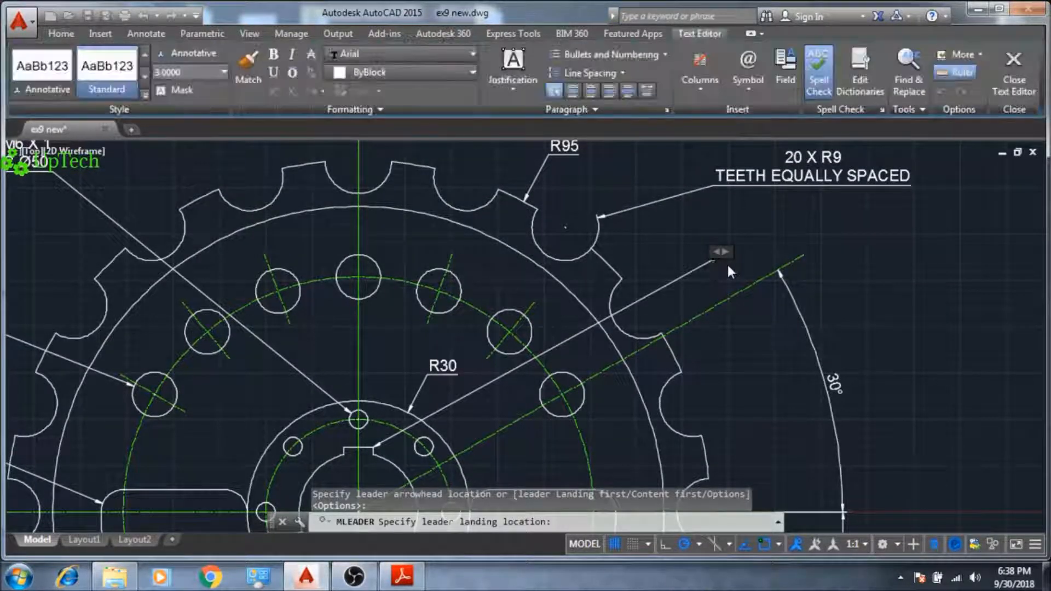
Step: Enter "8 X 2 KEY WAY" as the keyway leader's text and save the text change
type("8 X ")
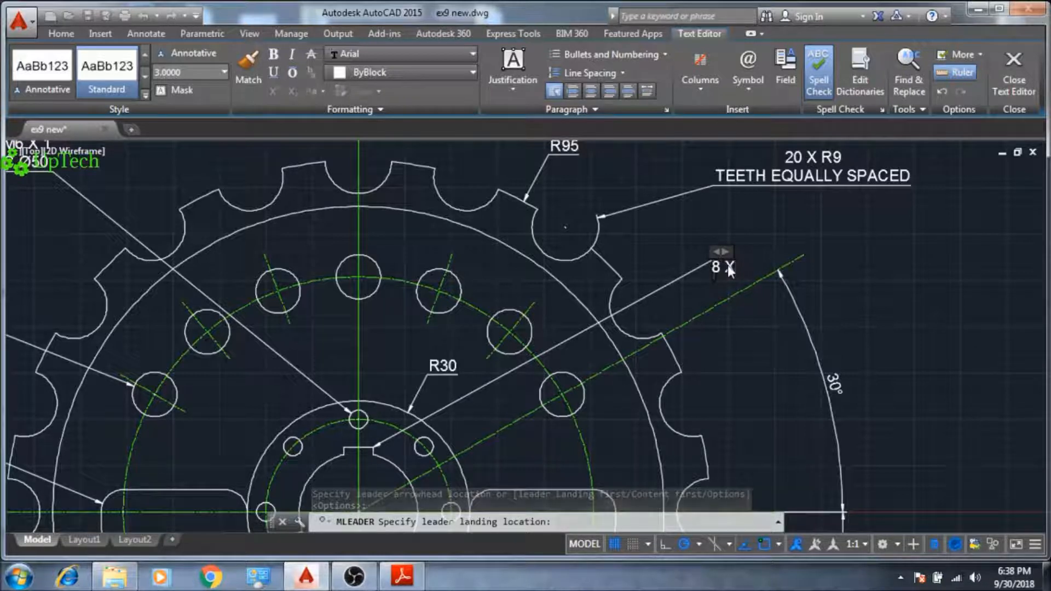
type("2 KEY WAY")
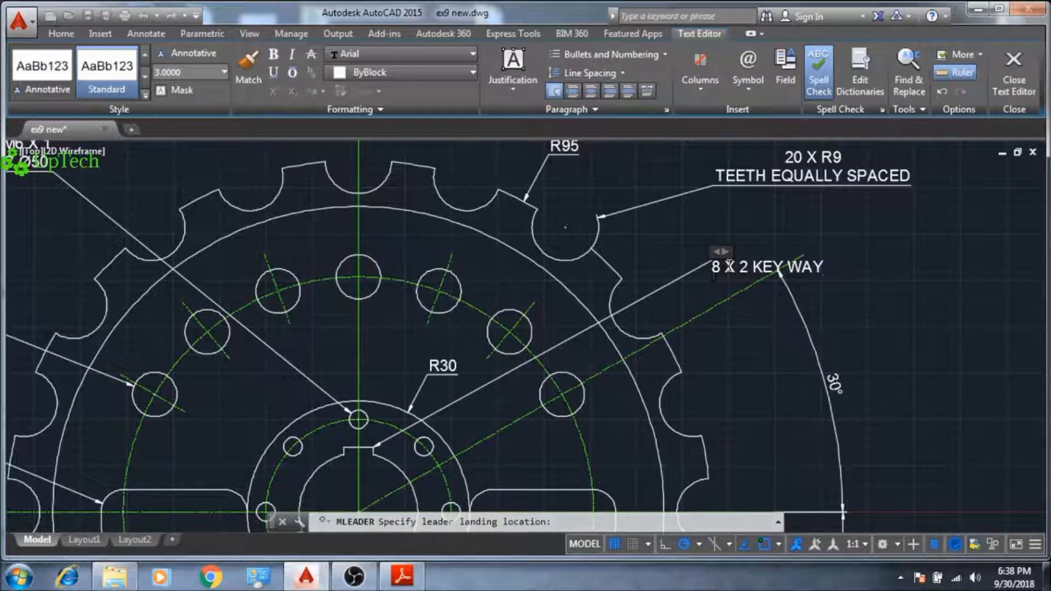
key("Escape")
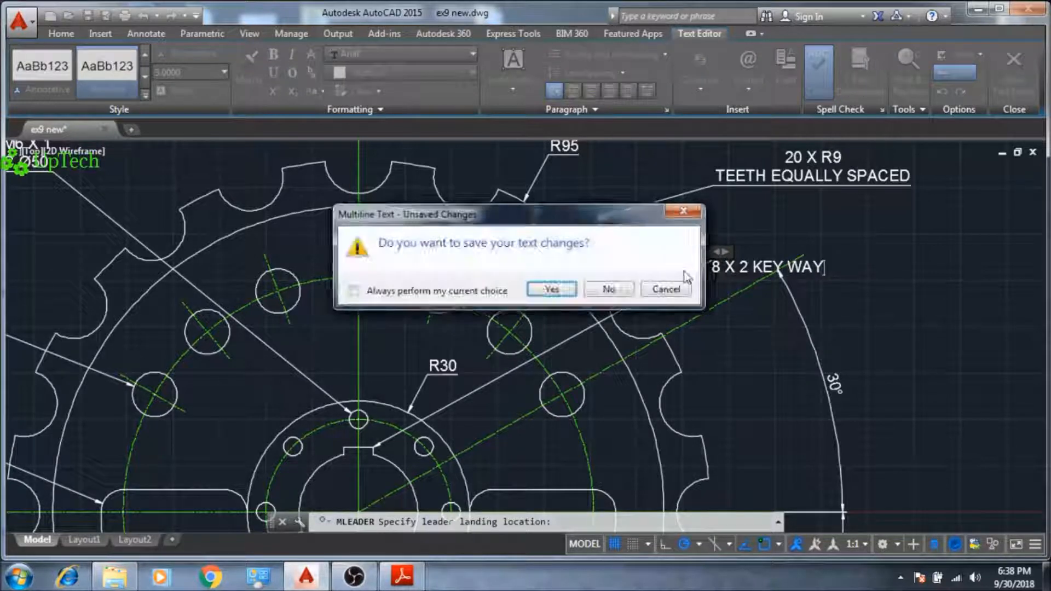
left_click(551, 290)
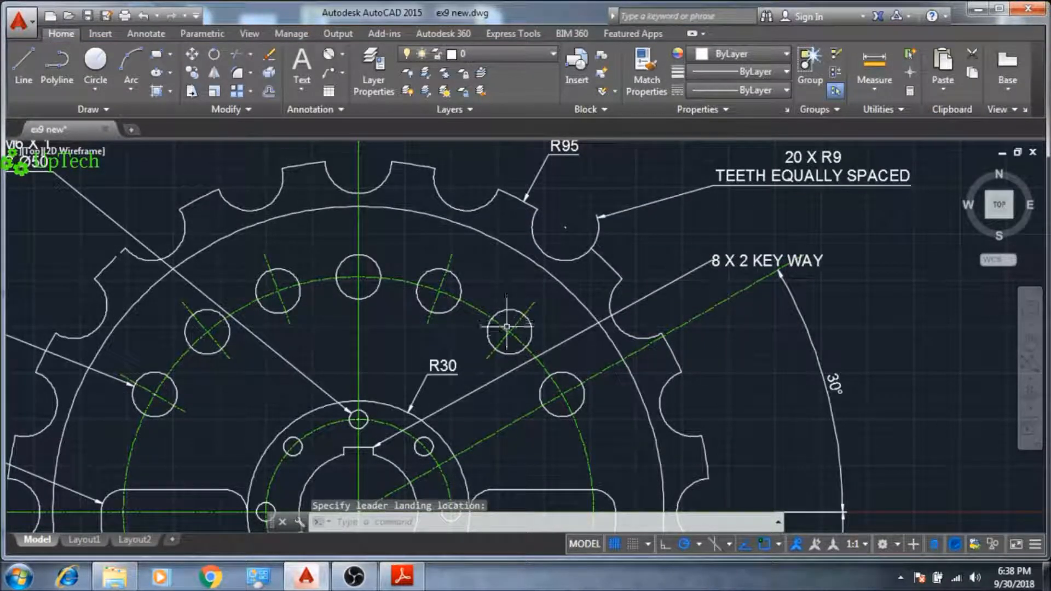
Step: Make the Section line layer current and draw a line over the gear's vertical centerline, from its upper end to its lower end
scroll(370, 358, "down", 4)
middle_click_drag(372, 363, 445, 287)
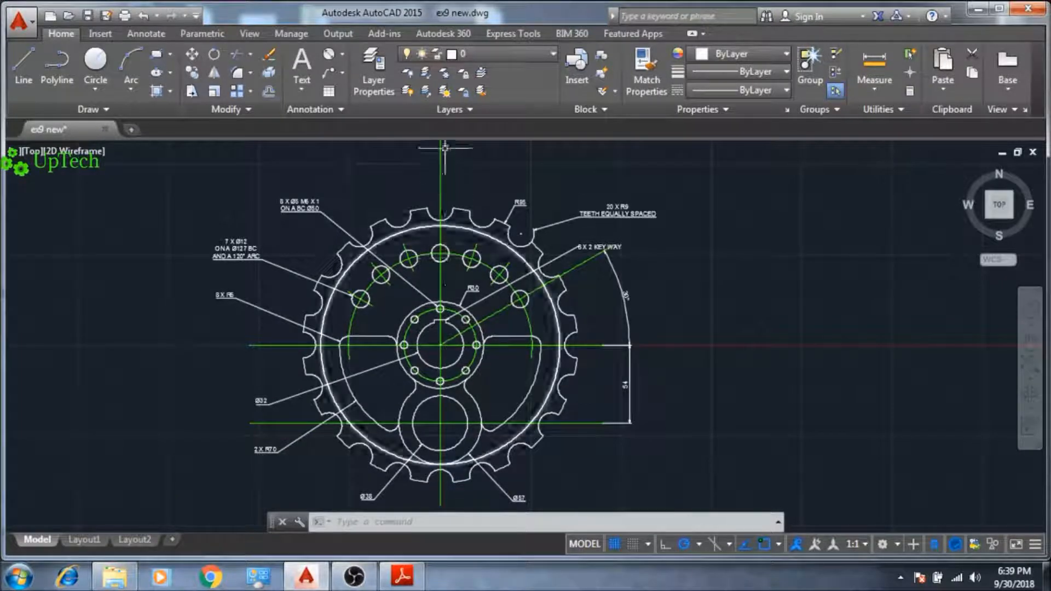
left_click(501, 56)
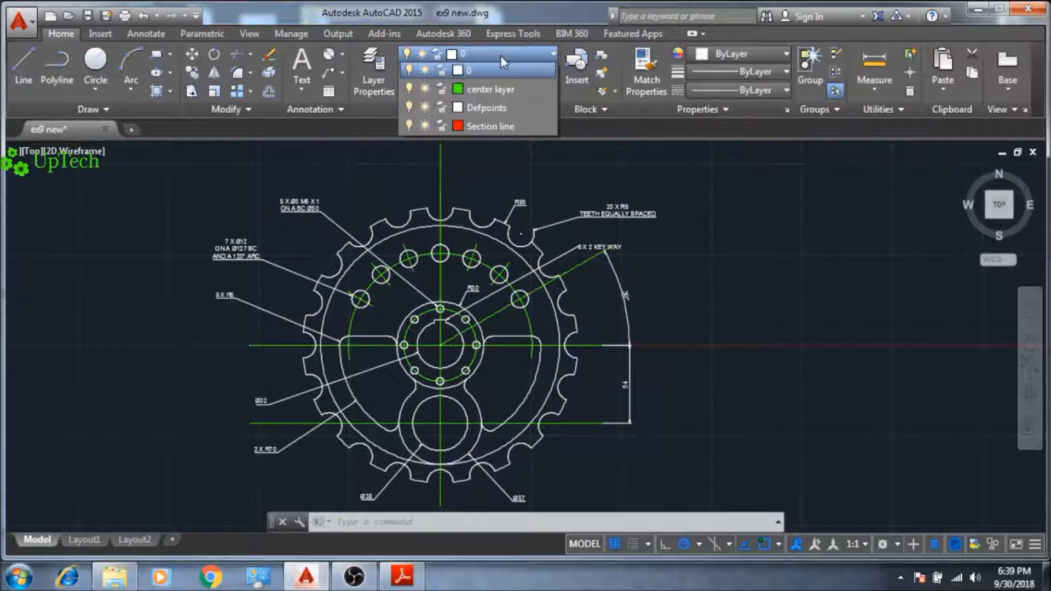
left_click(500, 129)
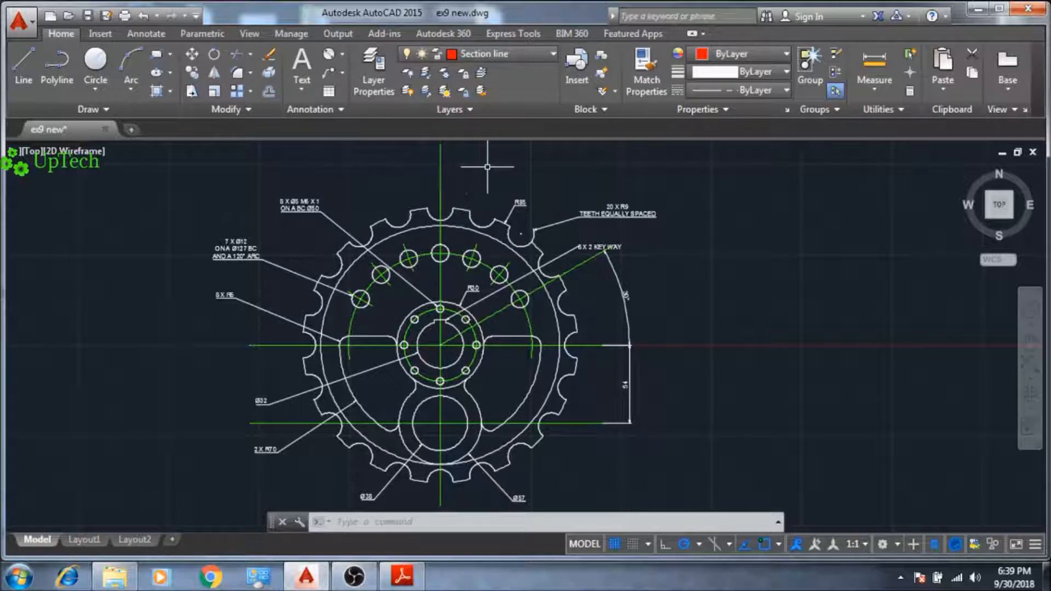
type("l")
key("Return")
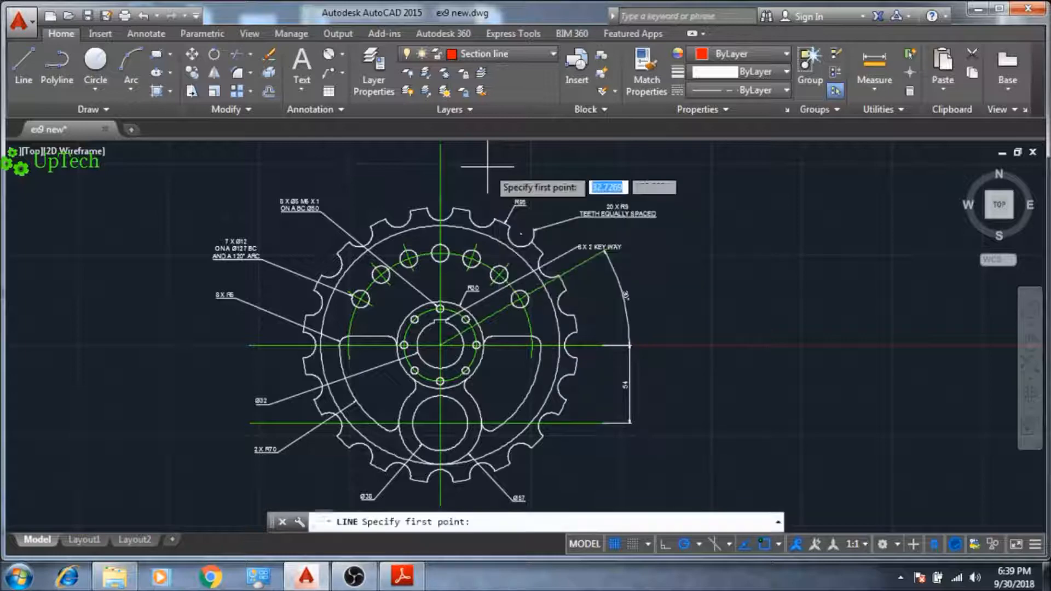
left_click(440, 145)
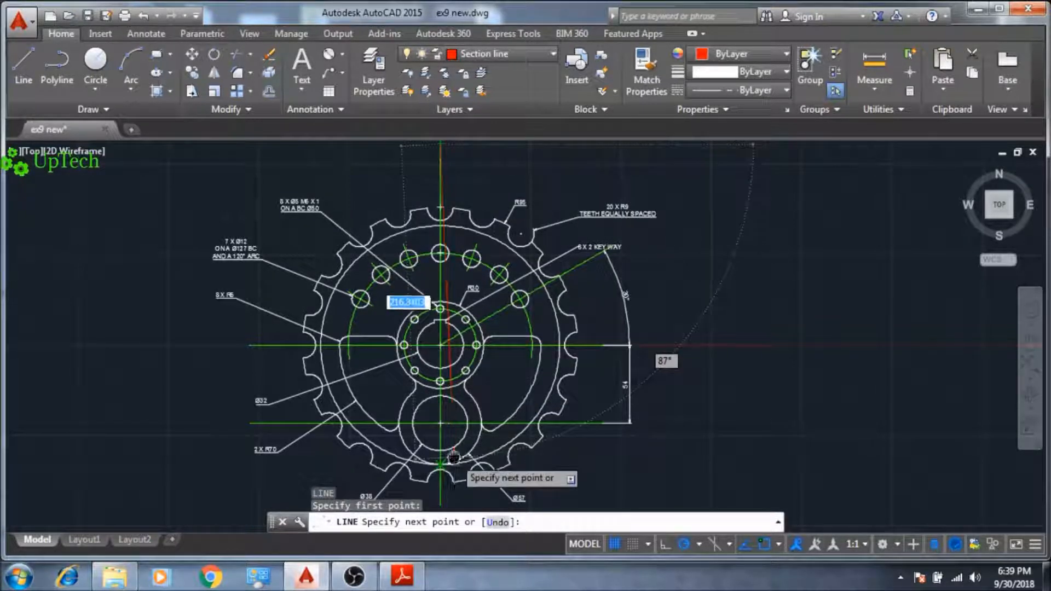
middle_click_drag(454, 457, 450, 361)
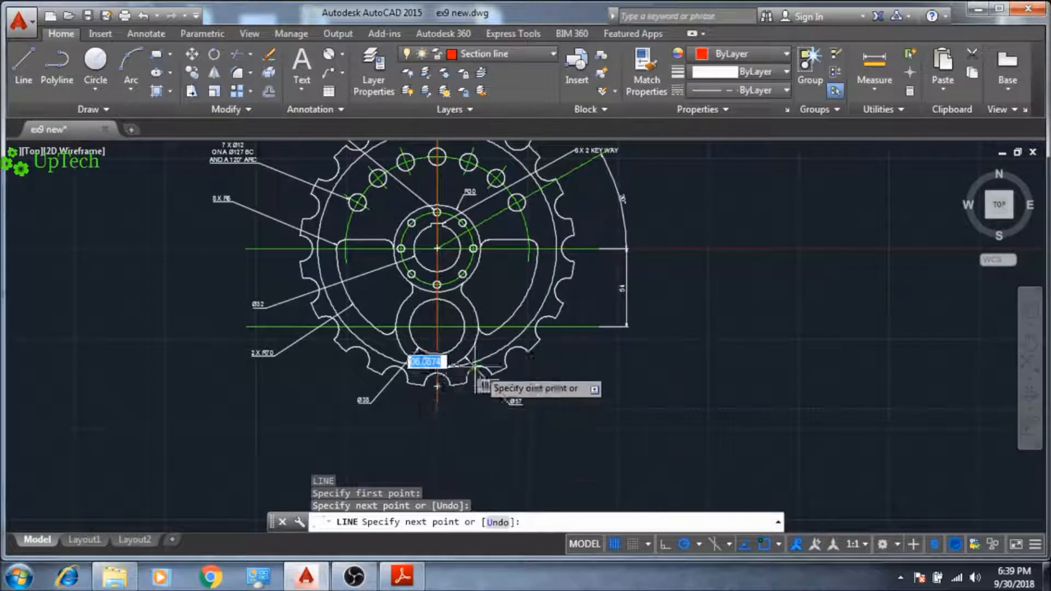
left_click(437, 408)
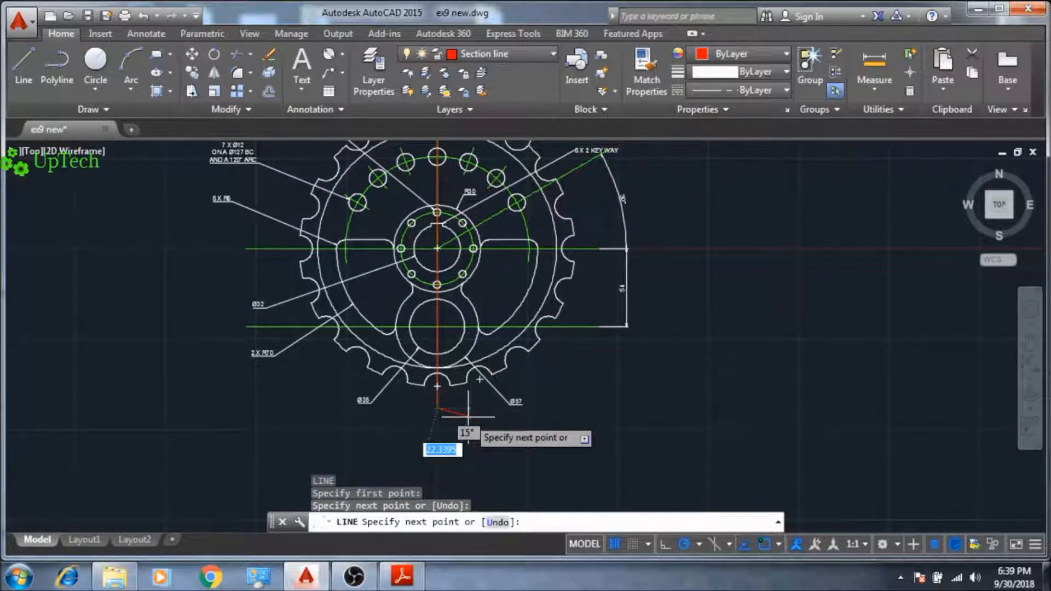
key("Escape")
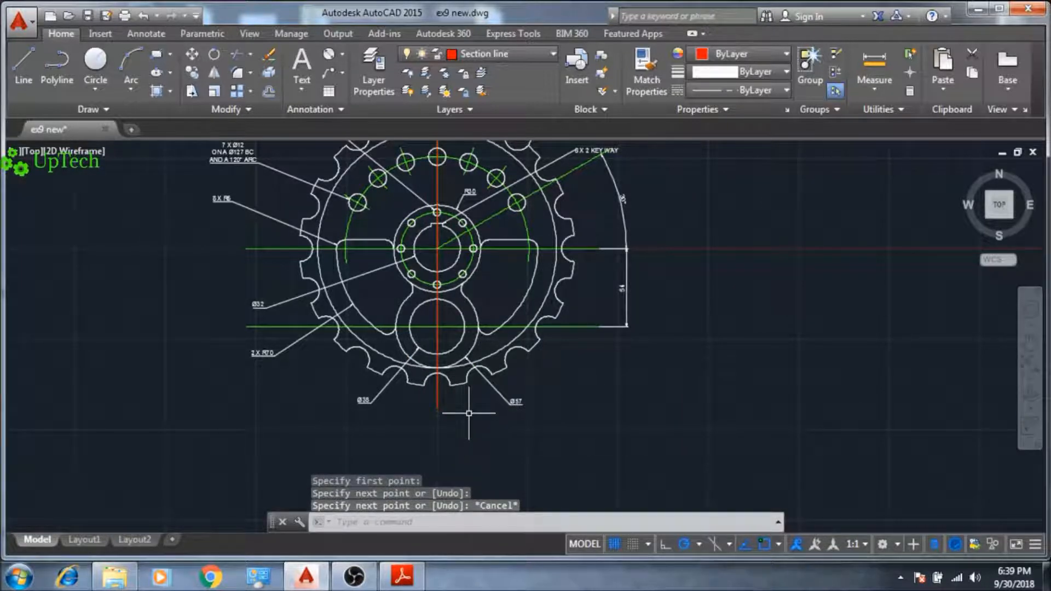
Step: Add a textless multileader at the section line's upper end, with its horizontal arrow pointing left
scroll(429, 354, "down", 2)
mouse_move(428, 355)
middle_mouse_down()
mouse_move(427, 421)
mouse_move(427, 410)
middle_mouse_up()
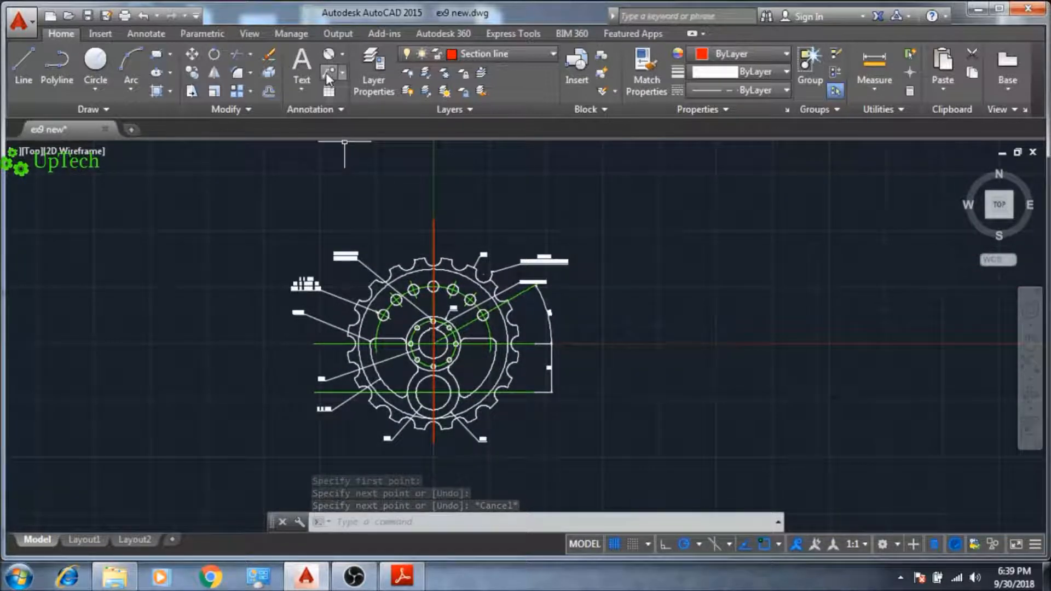
left_click(328, 80)
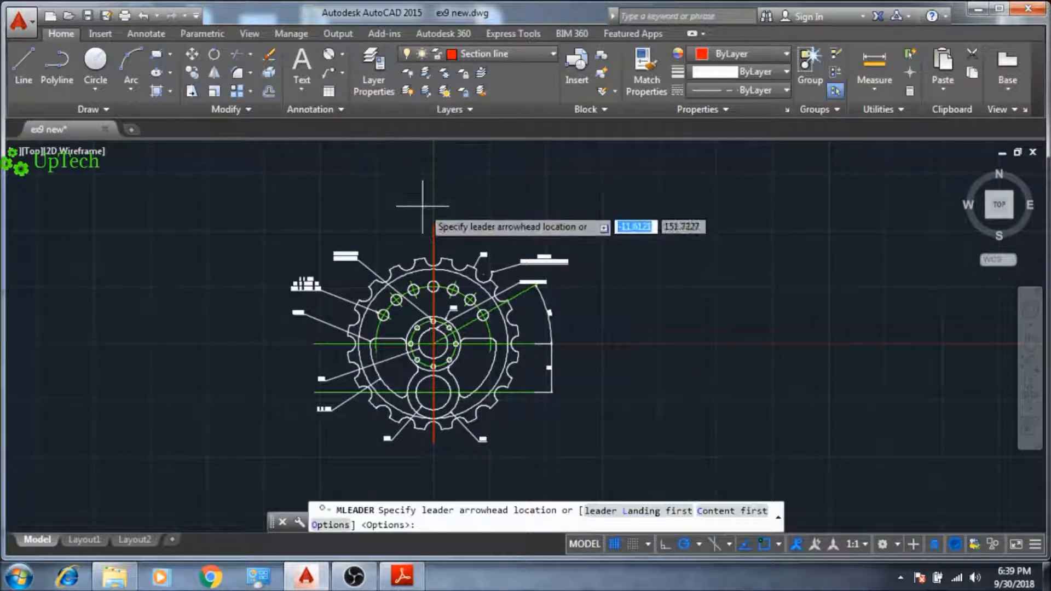
scroll(422, 211, "up", 3)
left_click(369, 239)
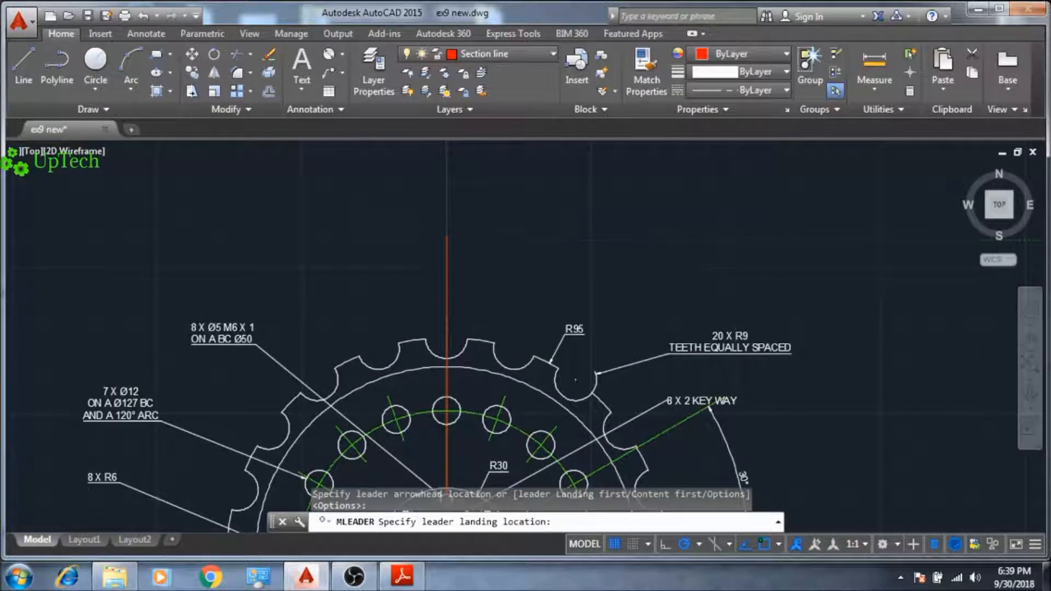
left_click(447, 239)
scroll(401, 284, "down", 2)
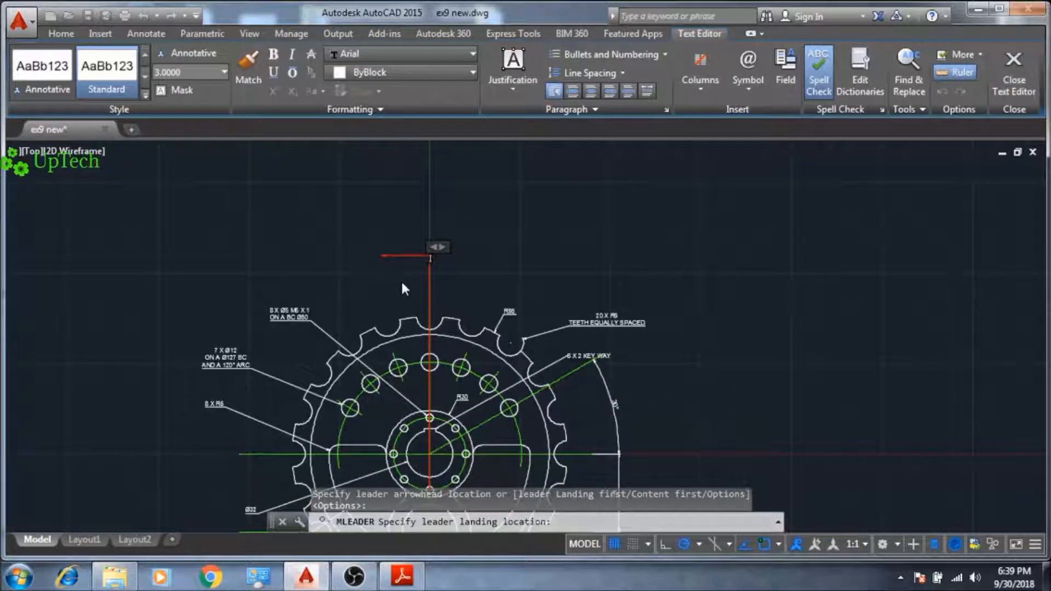
key("Escape")
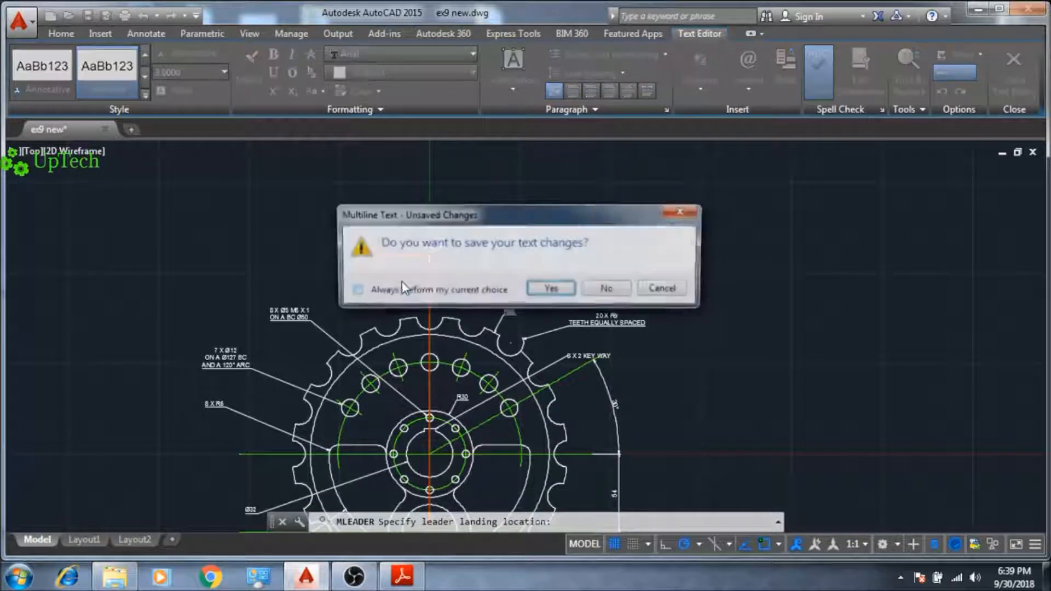
left_click(545, 289)
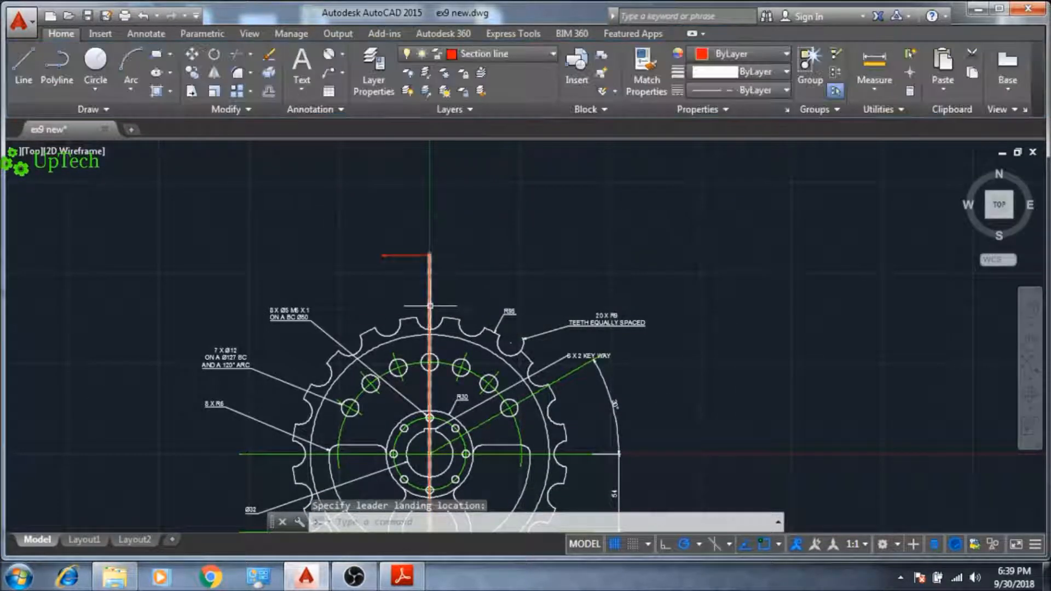
Step: Add a textless multileader at the section line's lower end, with its horizontal arrow pointing left
scroll(429, 304, "up", 2)
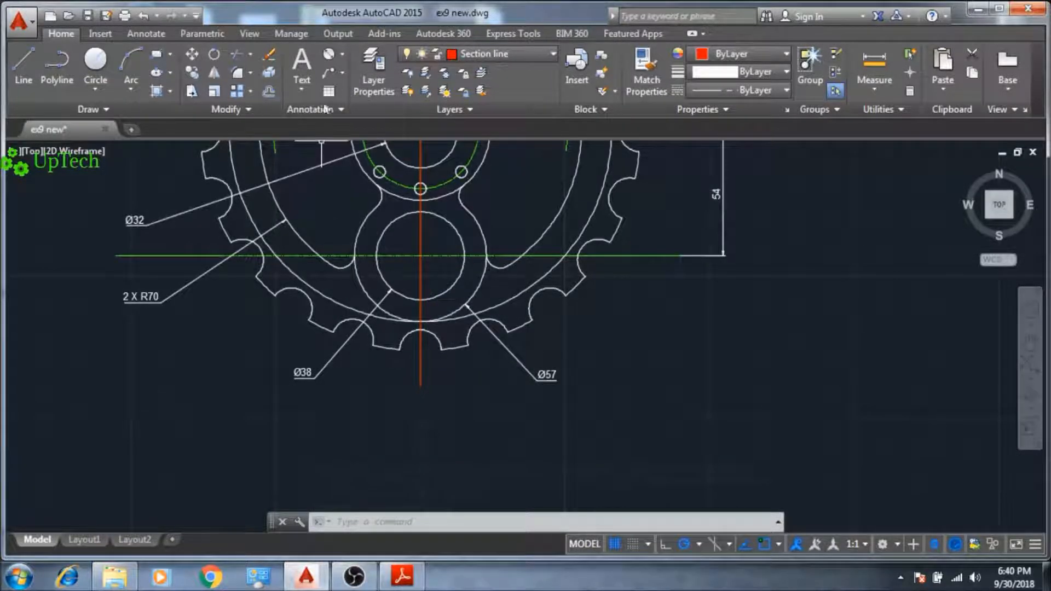
left_click(328, 77)
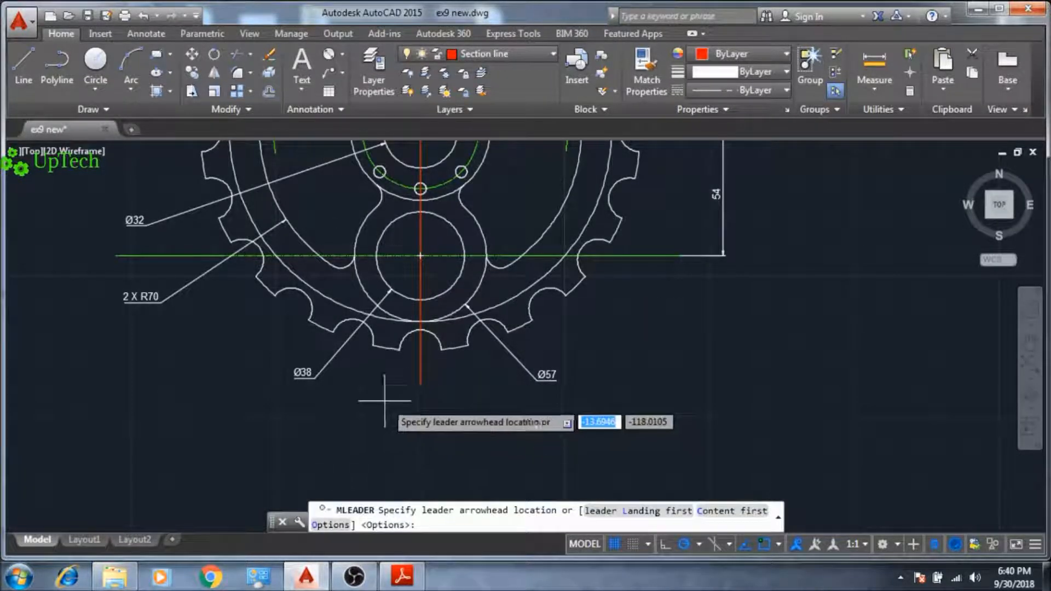
left_click(370, 385)
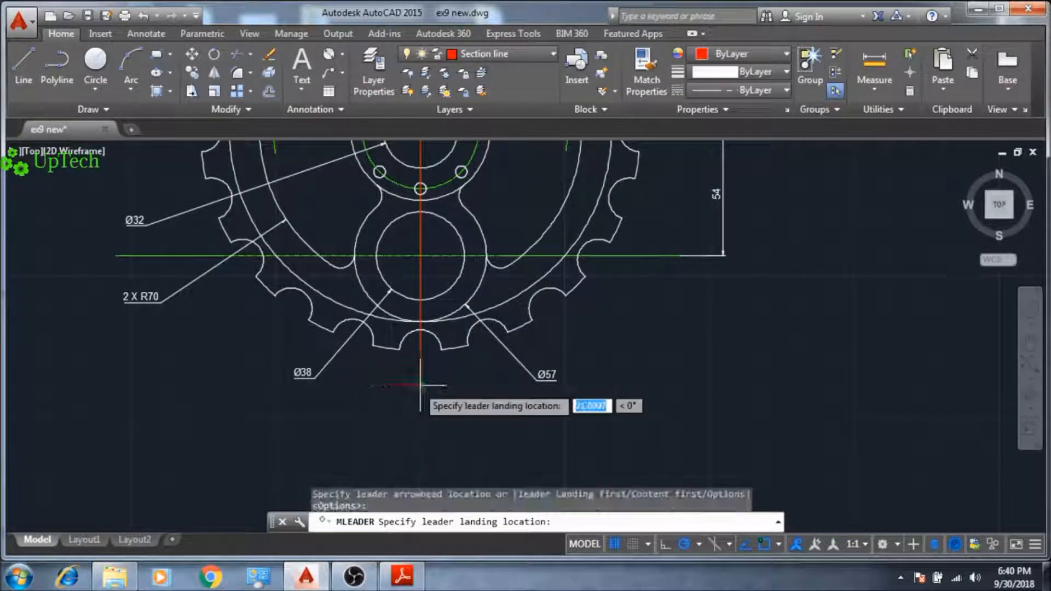
left_click(420, 385)
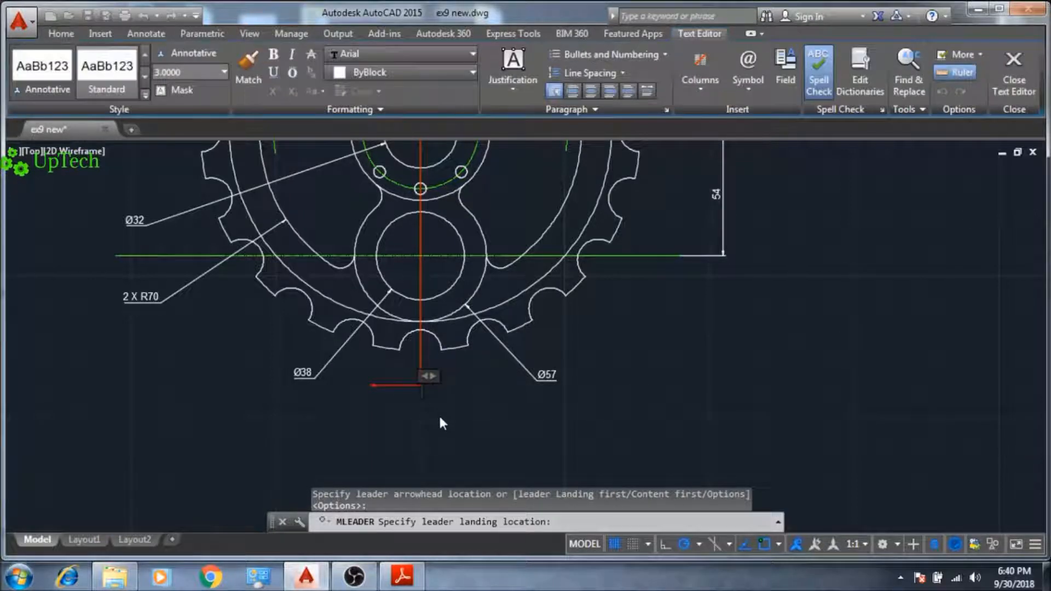
left_click(440, 417)
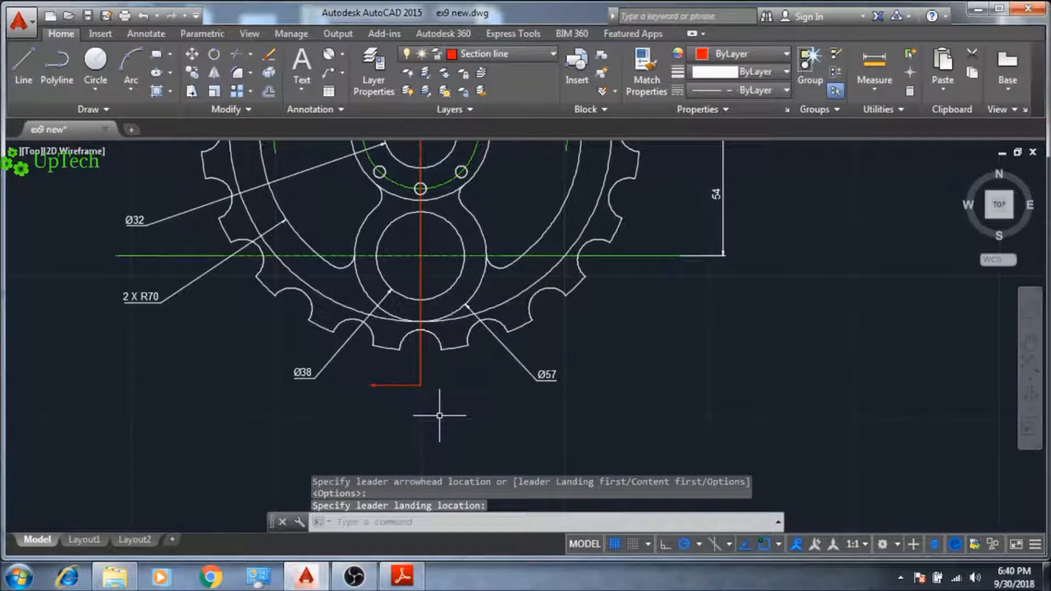
Step: Review the annotated gear drawing up close and as a whole, including the hub, keyway, leaders and section line
scroll(463, 332, "up", 4)
scroll(462, 332, "down", 6)
scroll(462, 332, "up", 6)
scroll(462, 332, "down", 5)
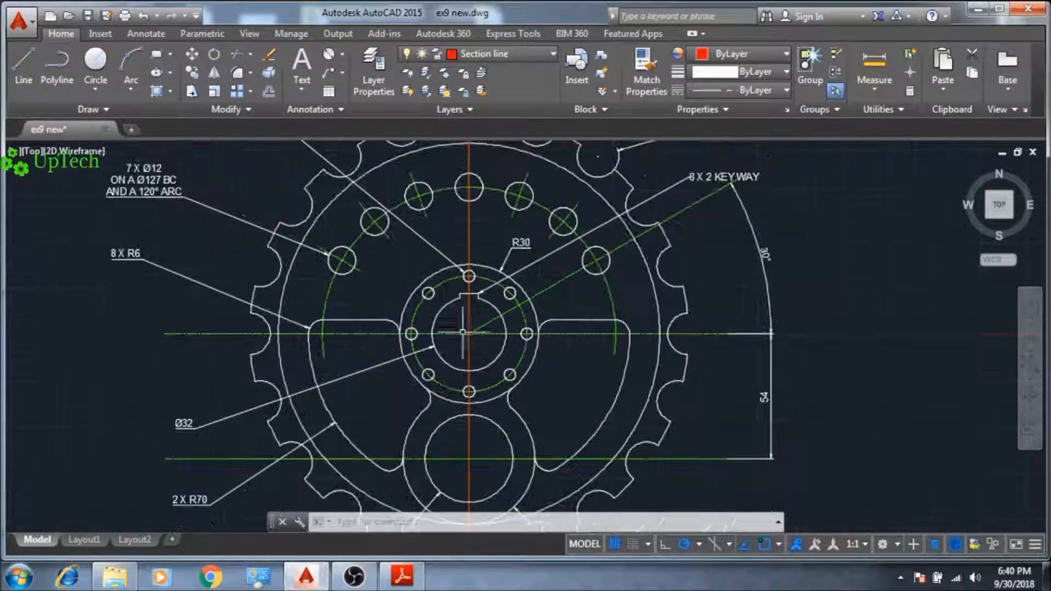
scroll(463, 332, "up", 4)
scroll(462, 332, "up", 4)
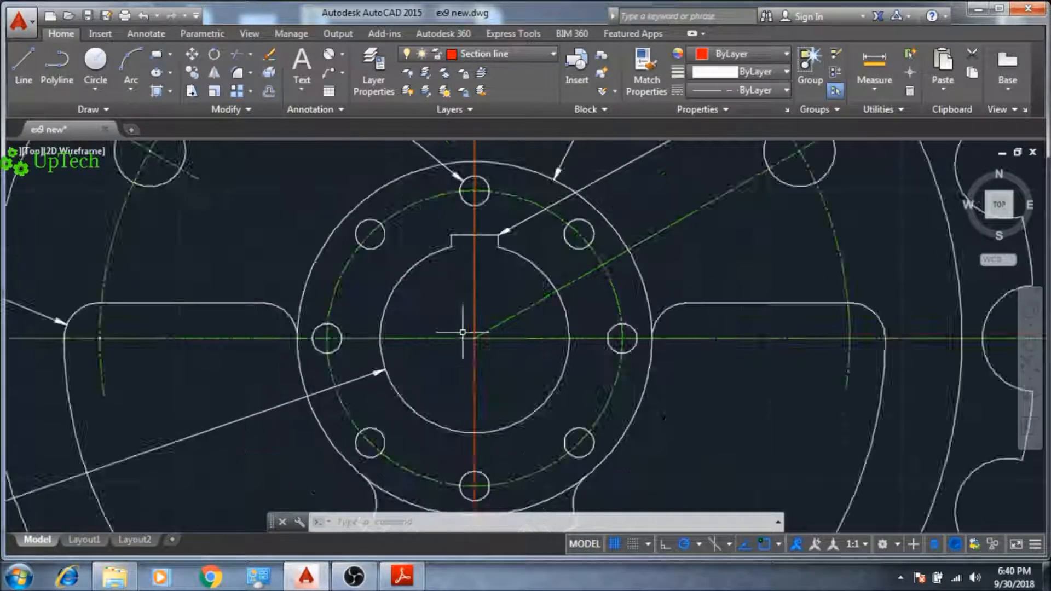
scroll(463, 332, "down", 6)
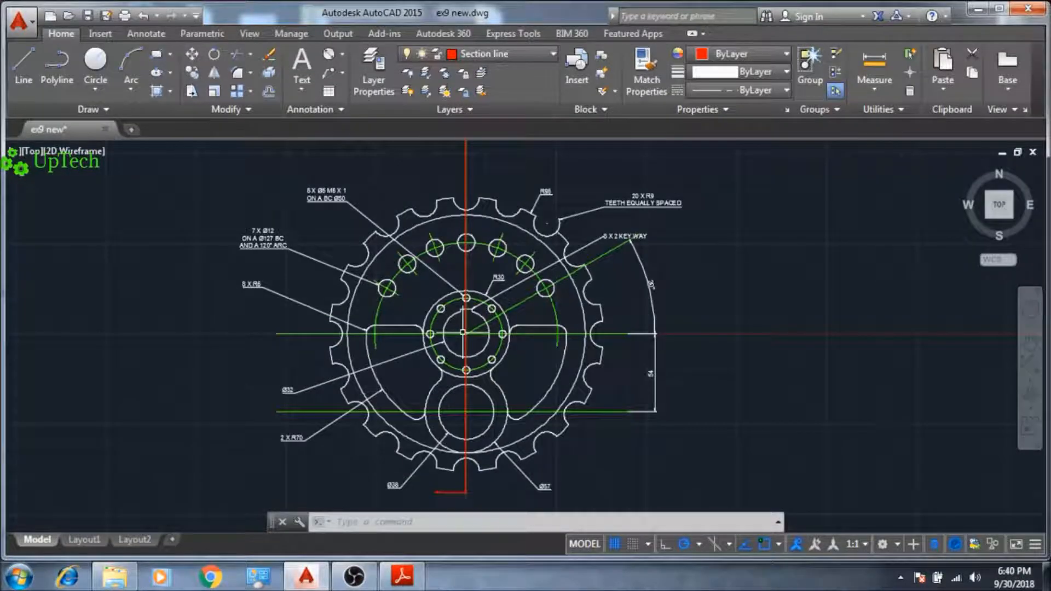
scroll(463, 332, "up", 2)
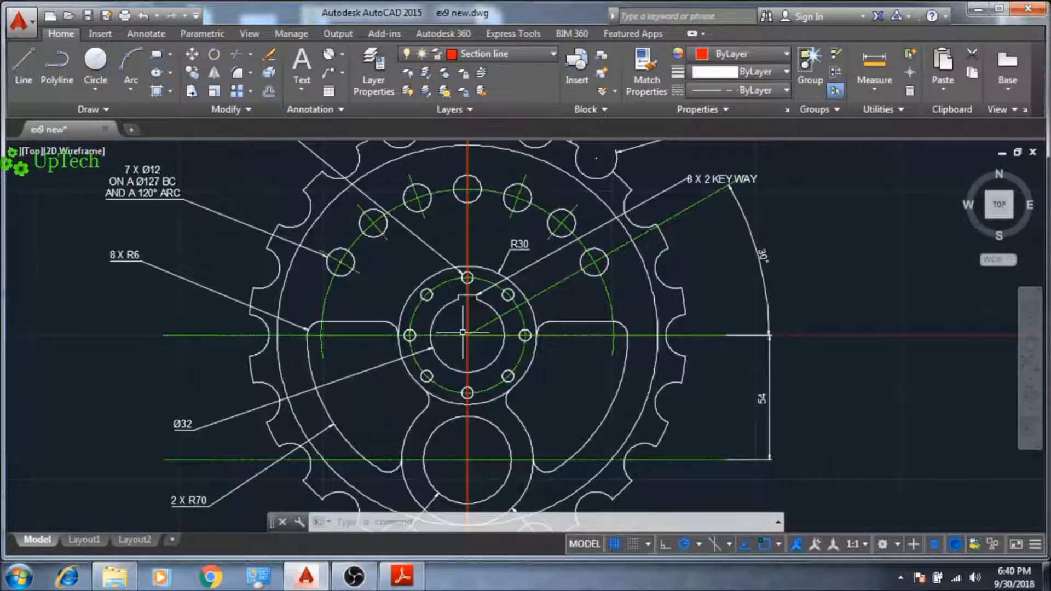
scroll(462, 333, "down", 4)
mouse_move(463, 332)
middle_mouse_down()
mouse_move(601, 333)
mouse_move(311, 318)
mouse_move(615, 319)
mouse_move(542, 319)
middle_mouse_up()
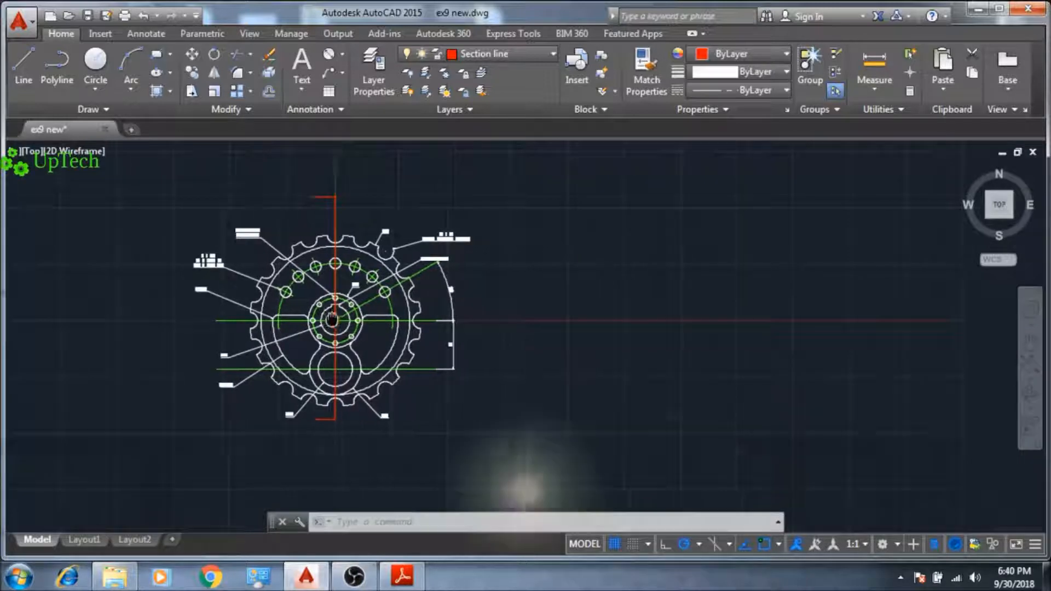